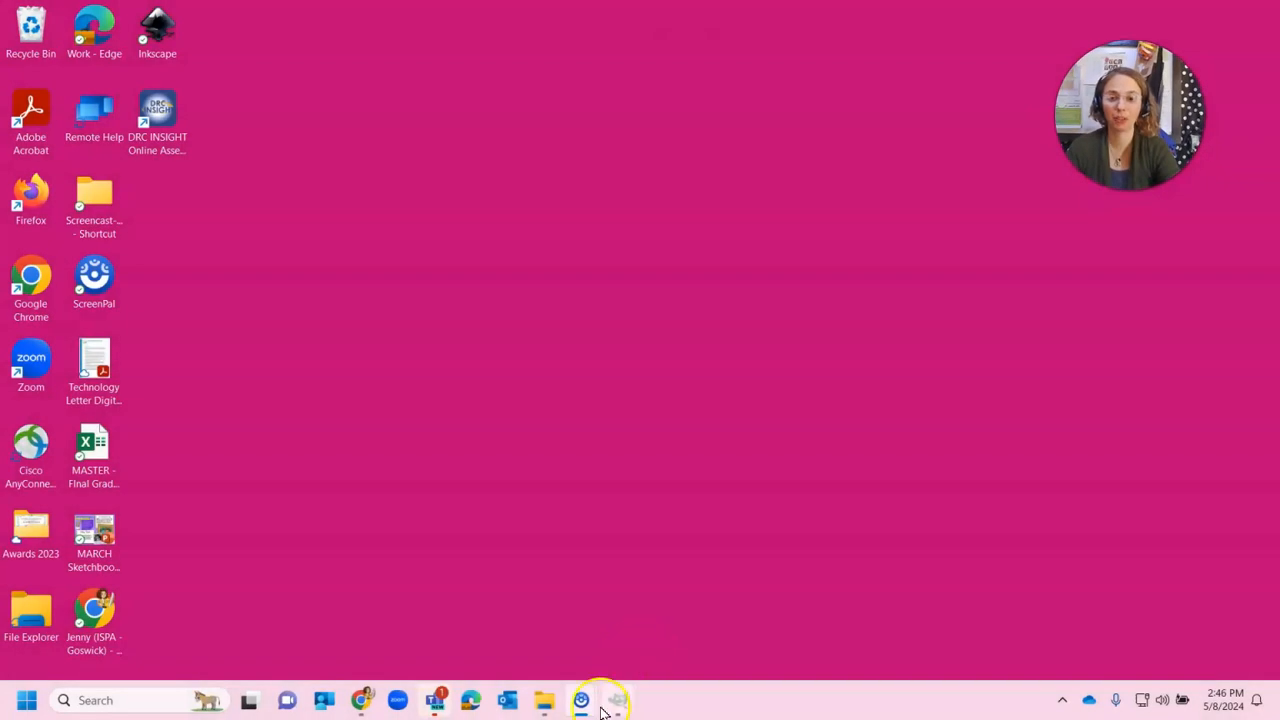
Bring the GIMP window forward from the taskbar, then switch to File Explorer
left_click(612, 702)
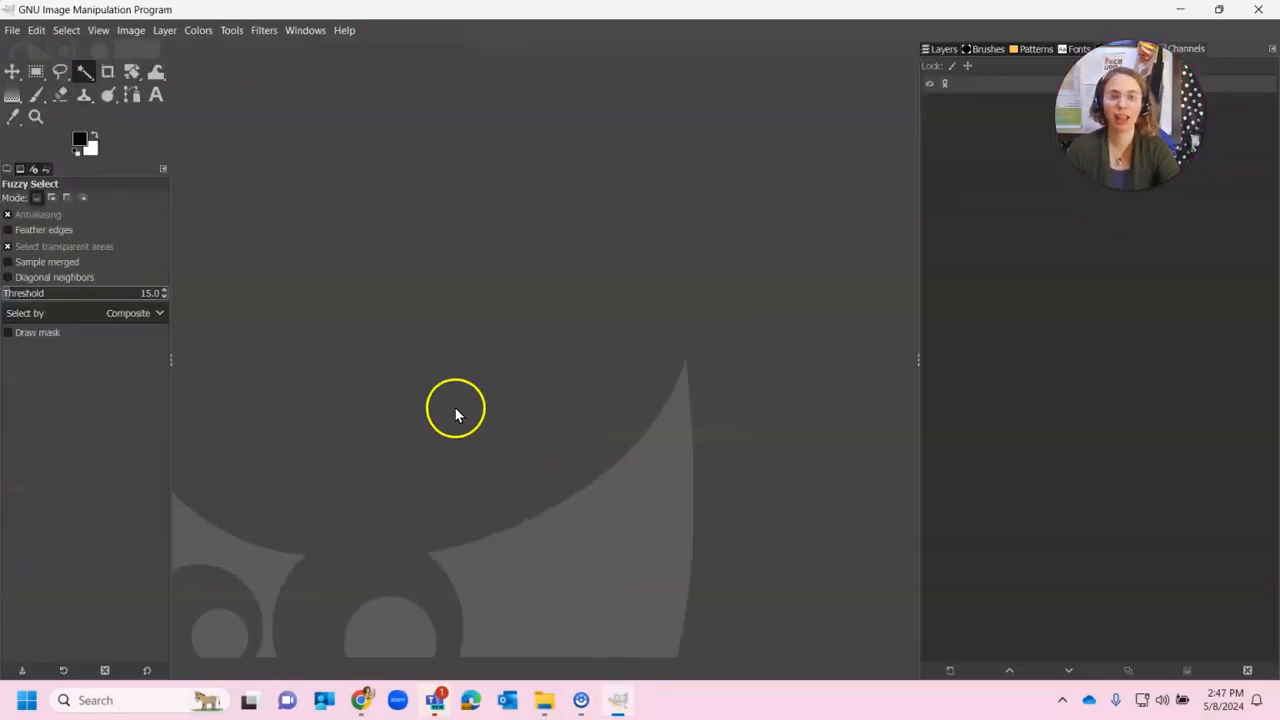
left_click(543, 701)
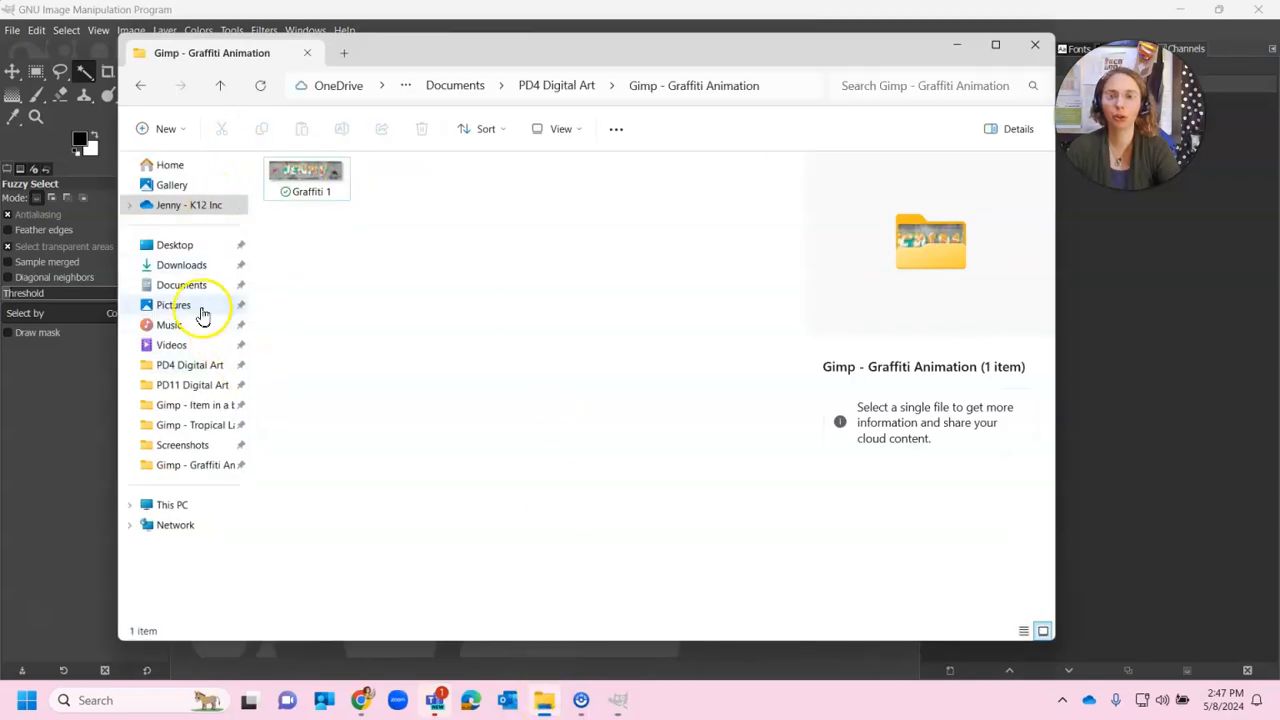
Open Graffiti 1 from PD4 Digital Art > Gimp - Graffiti Animation in GIMP, then minimize Explorer
left_click(194, 368)
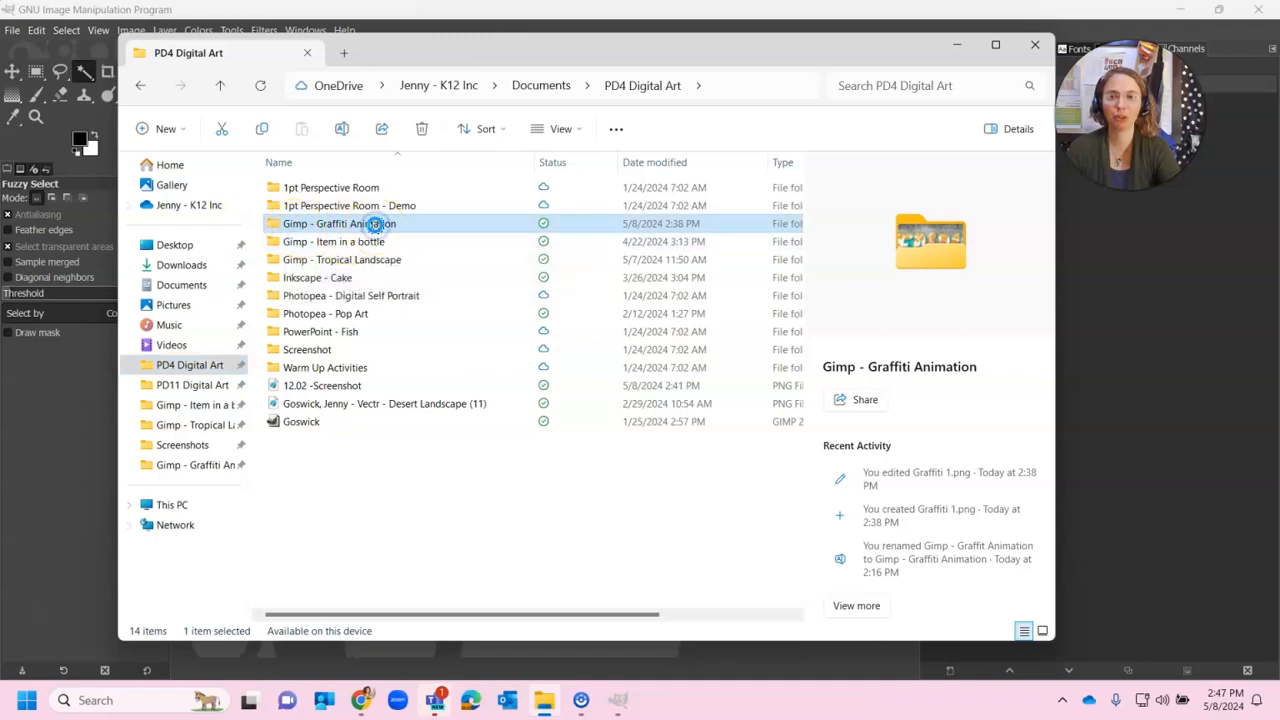
double_click(375, 224)
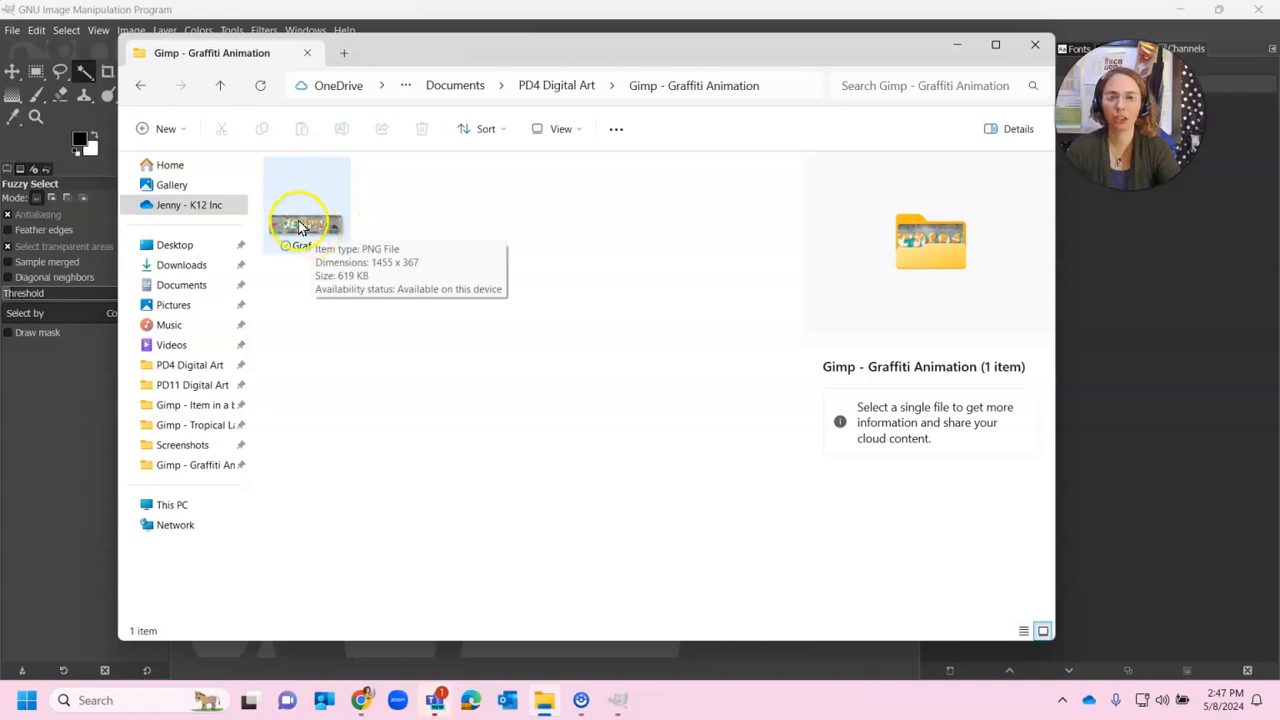
left_click(299, 223)
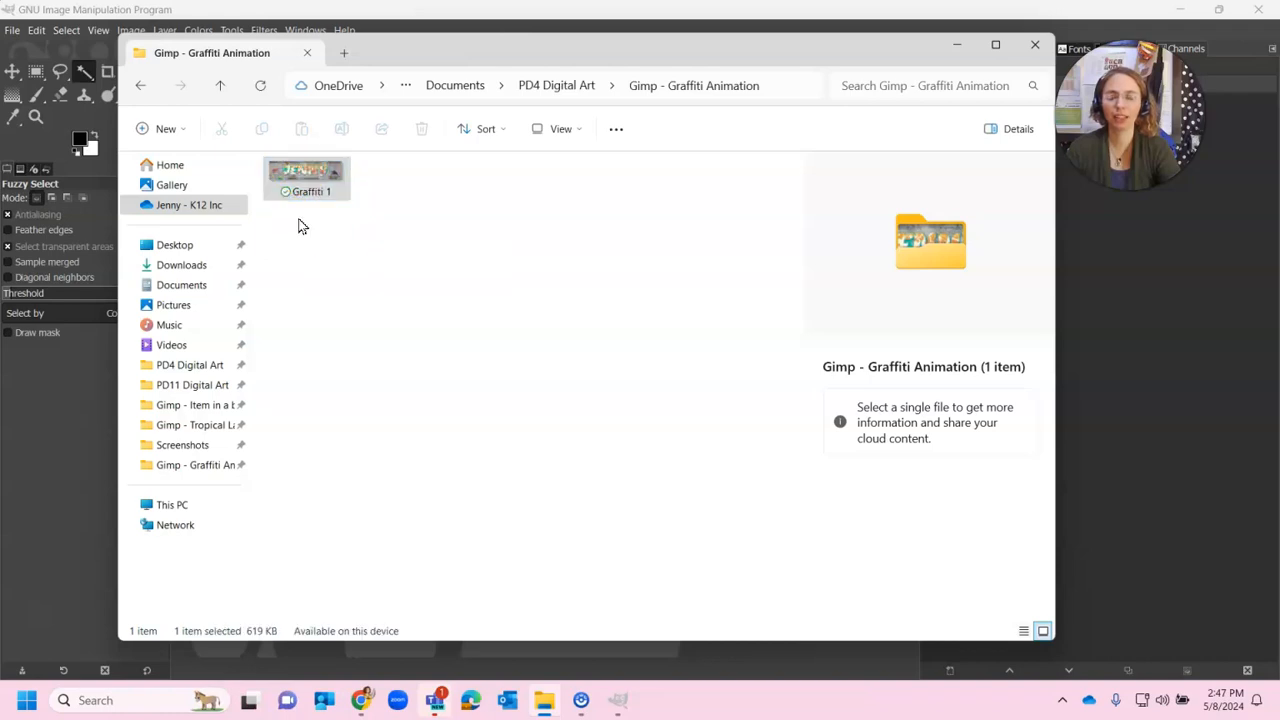
right_click(300, 223)
mouse_move(400, 206)
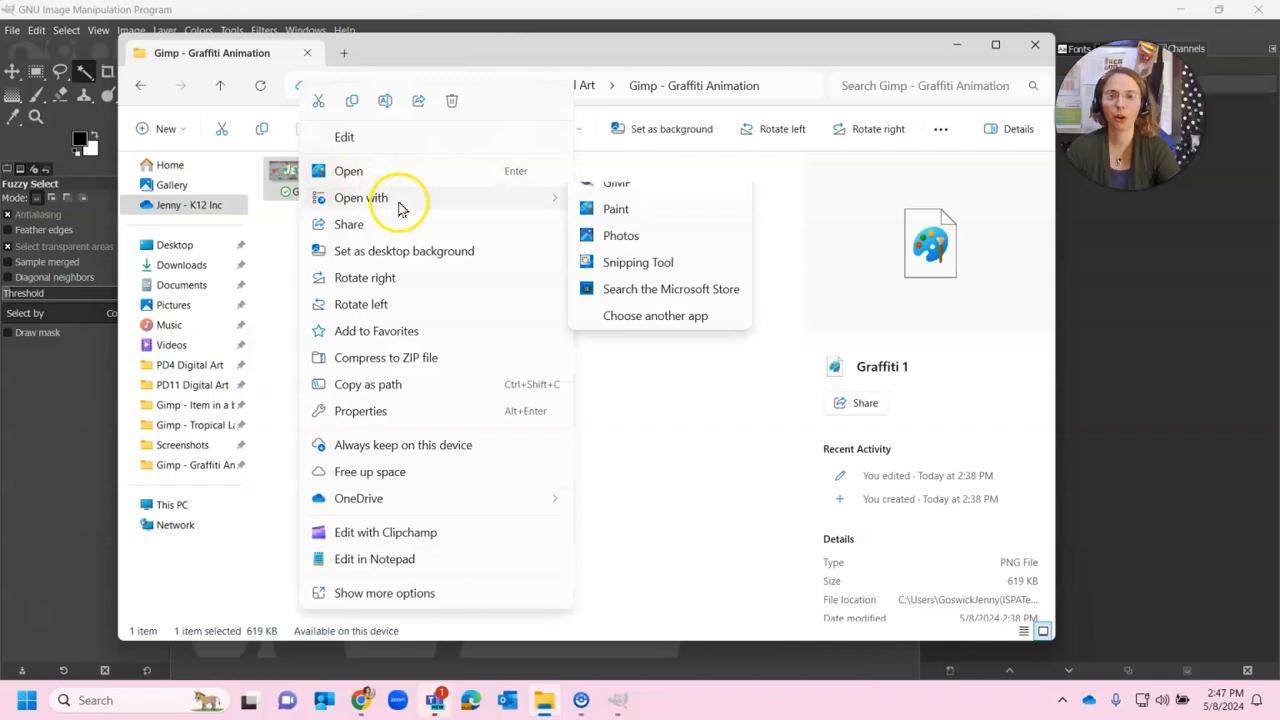
left_click(650, 216)
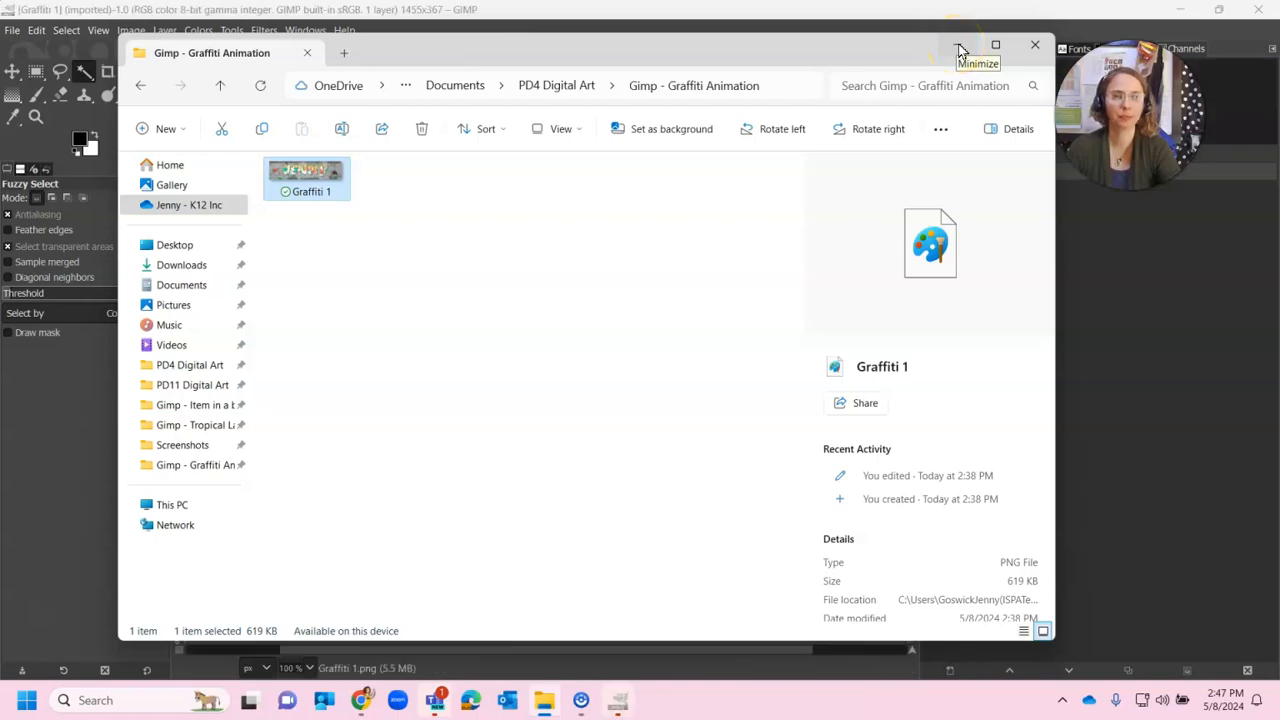
left_click(958, 46)
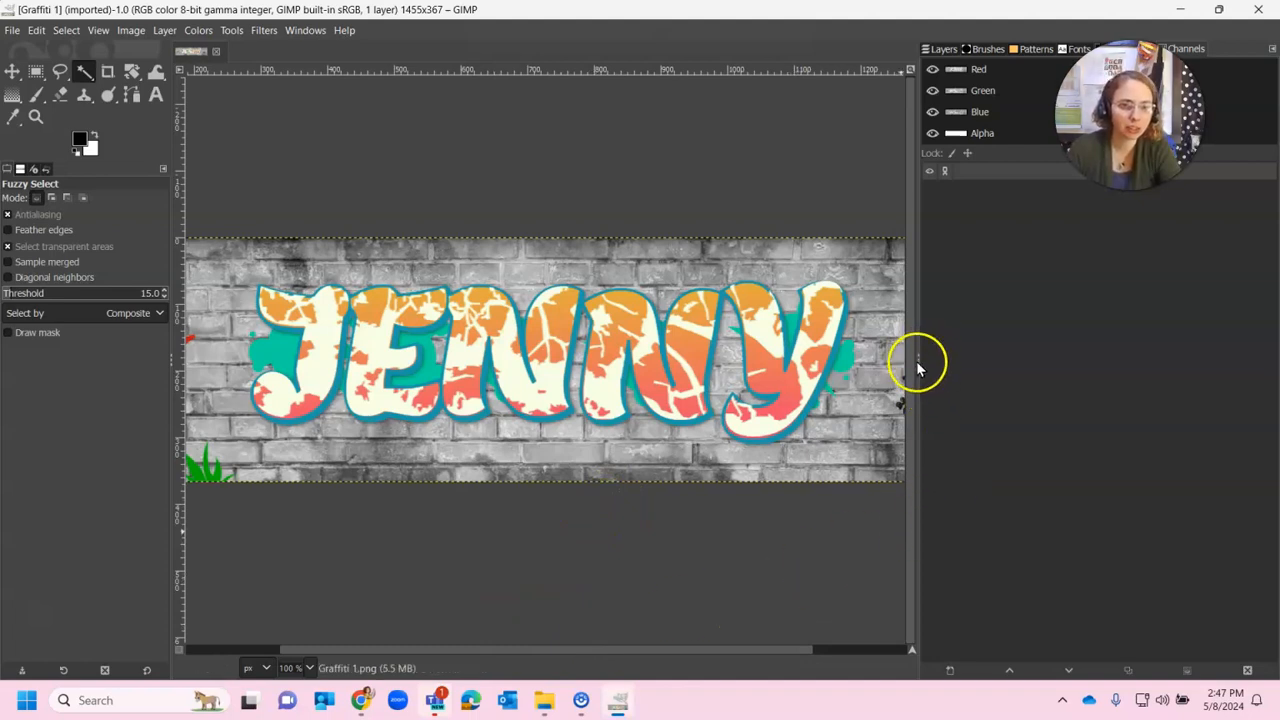
Widen the canvas area, set the zoom to 80%, and show the Layers panel
left_click_drag(914, 352, 990, 332)
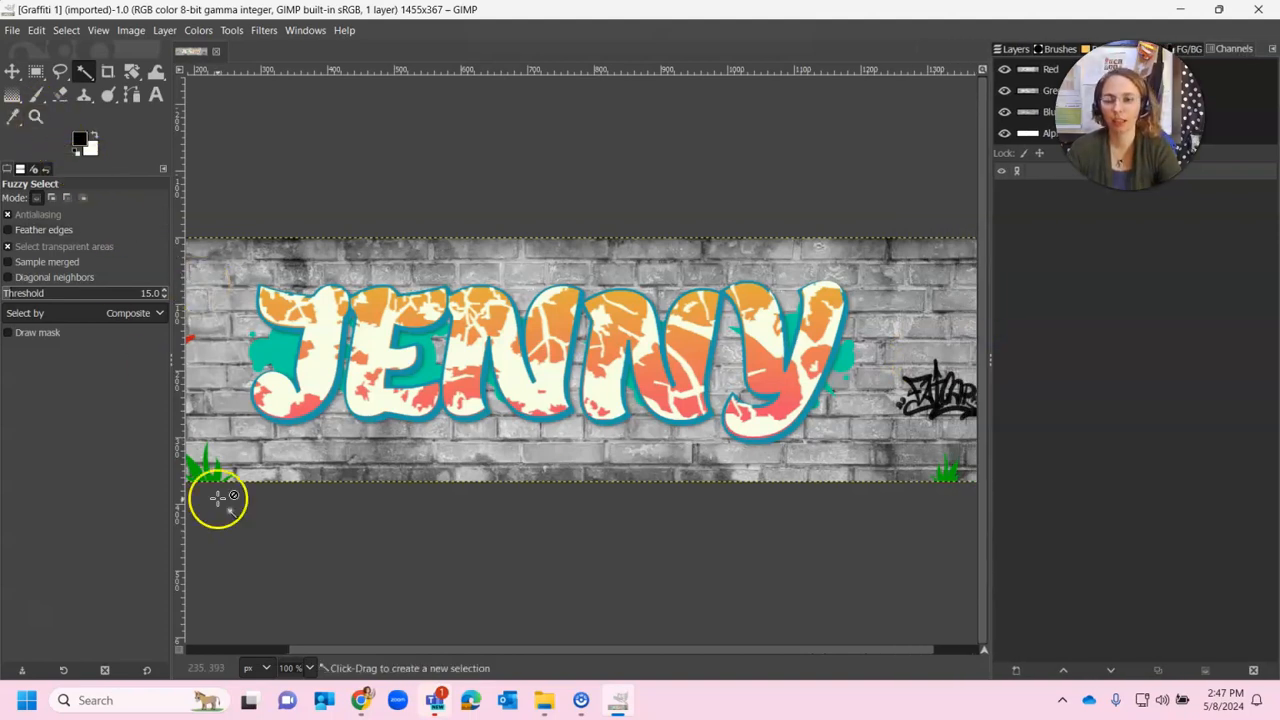
left_click(309, 668)
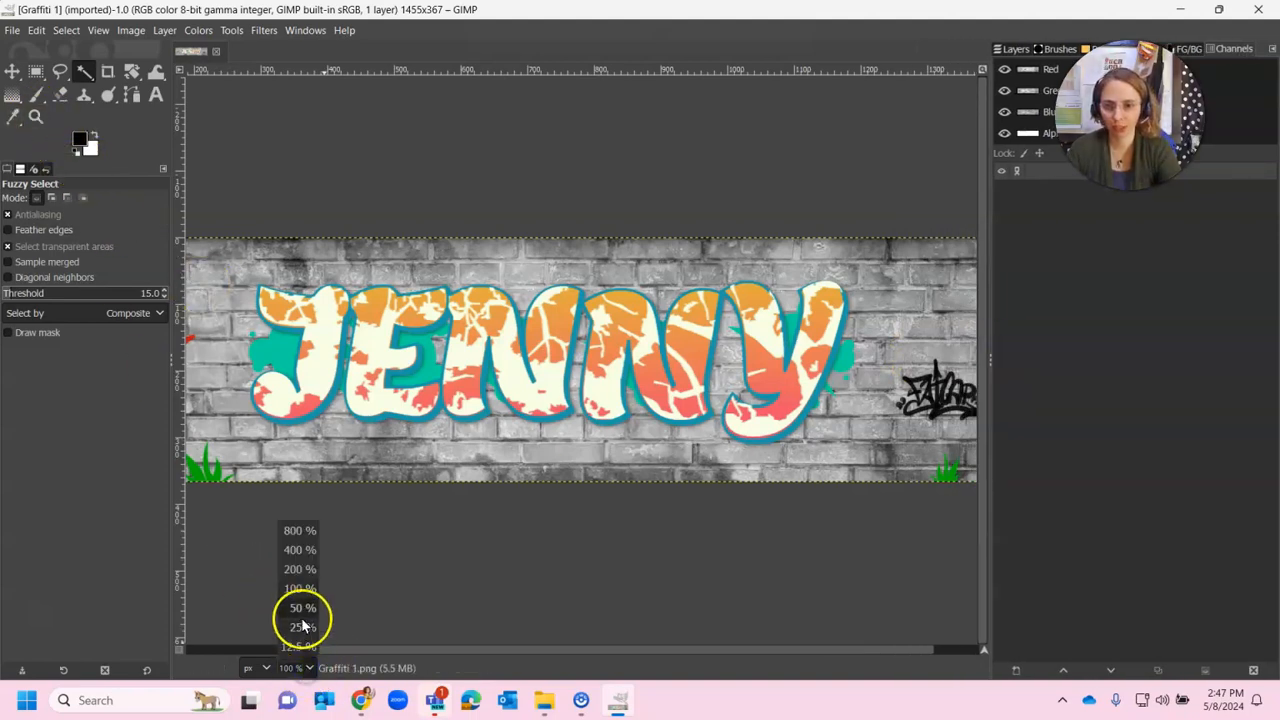
left_click(298, 668)
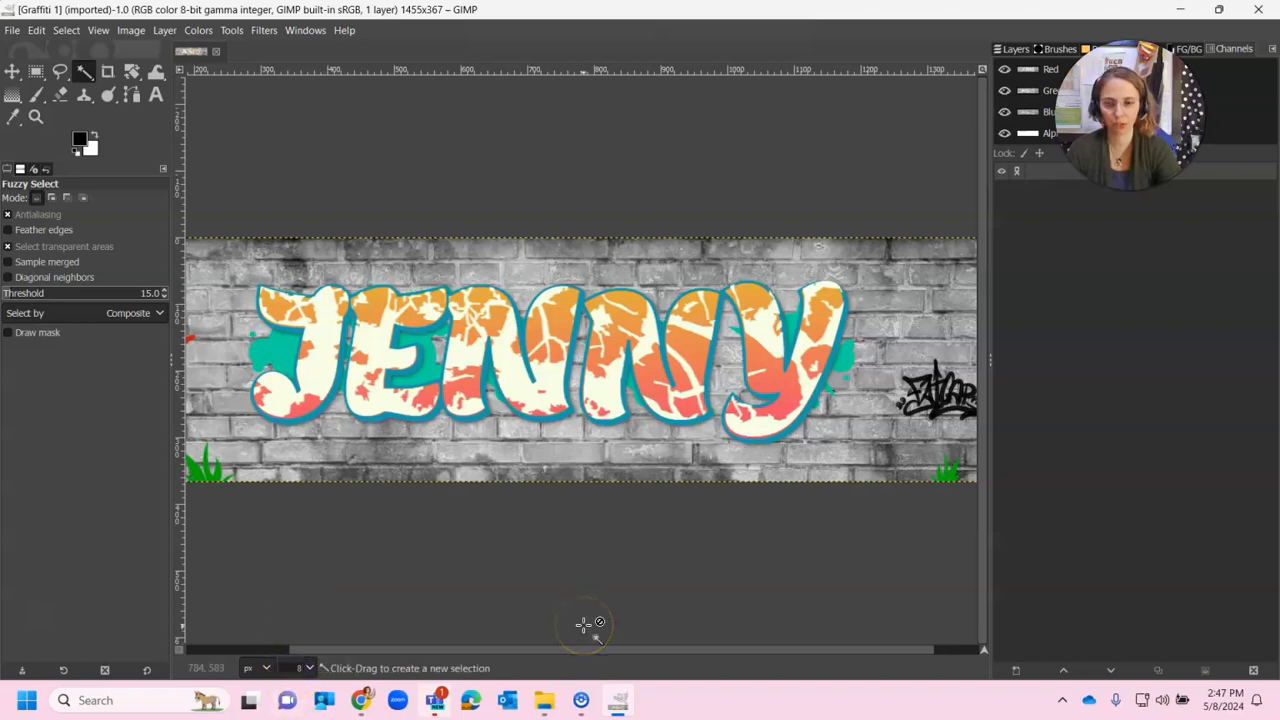
key("Return")
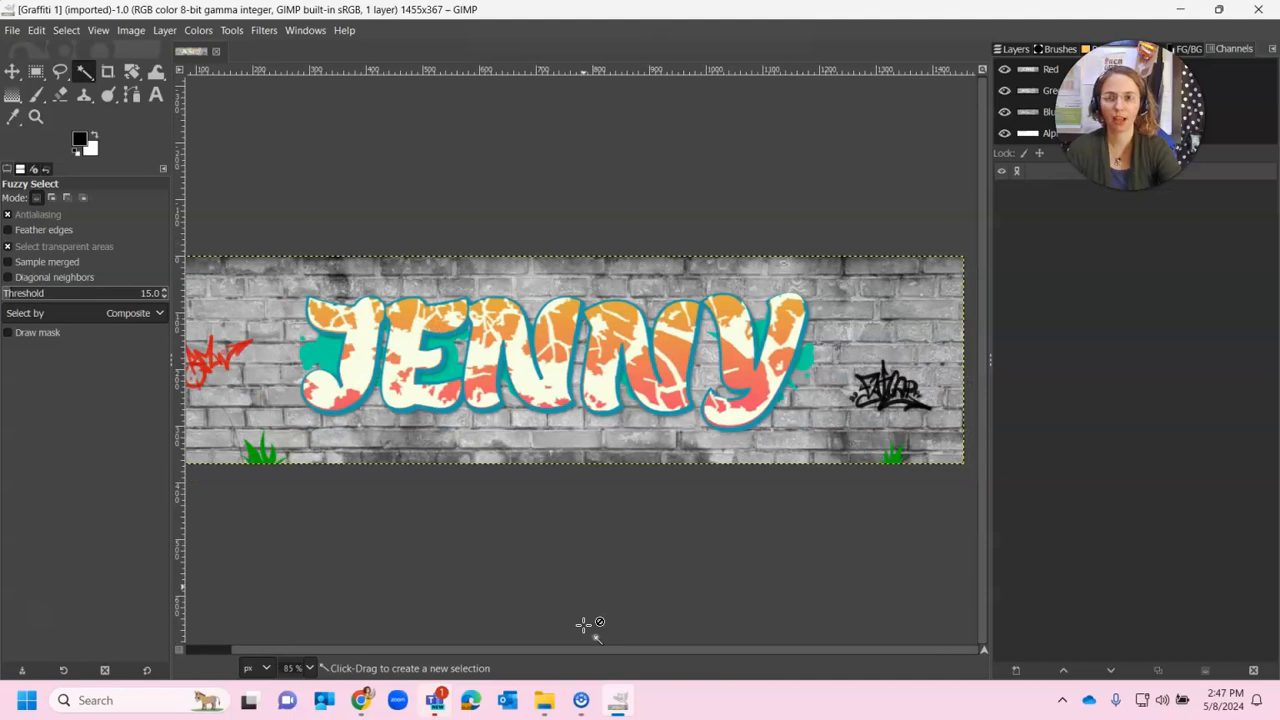
left_click(293, 667)
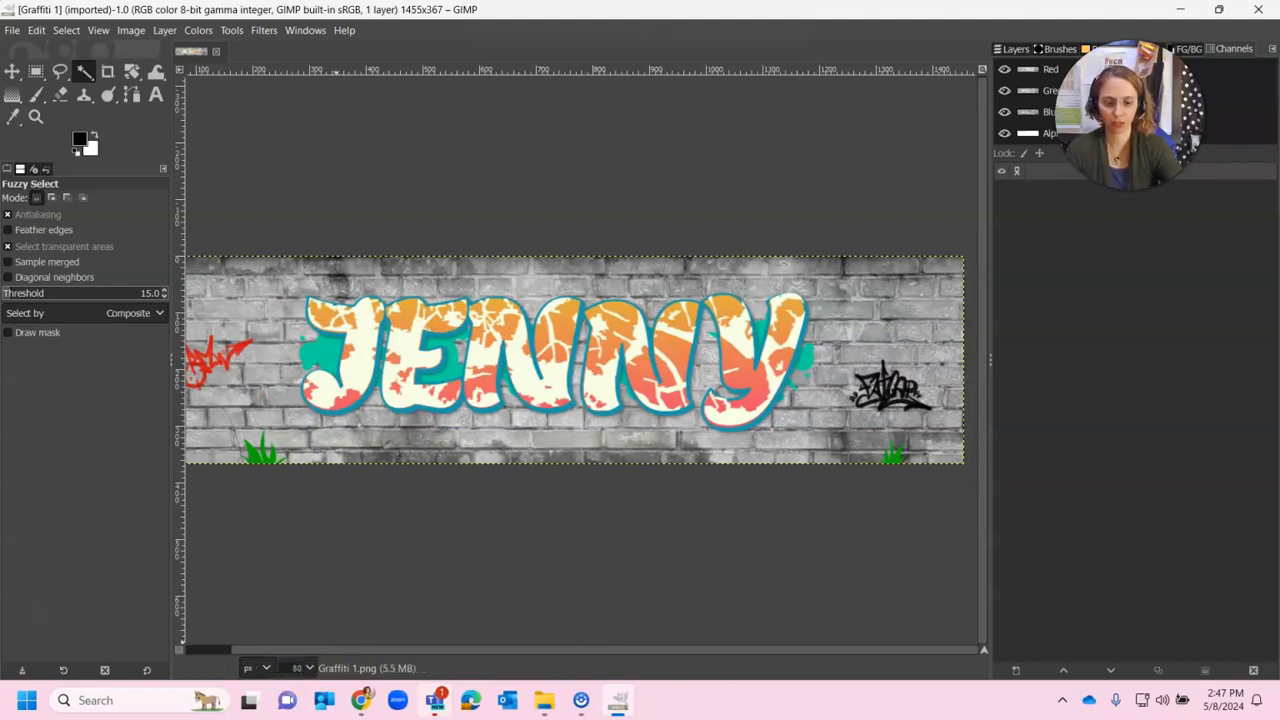
key("Return")
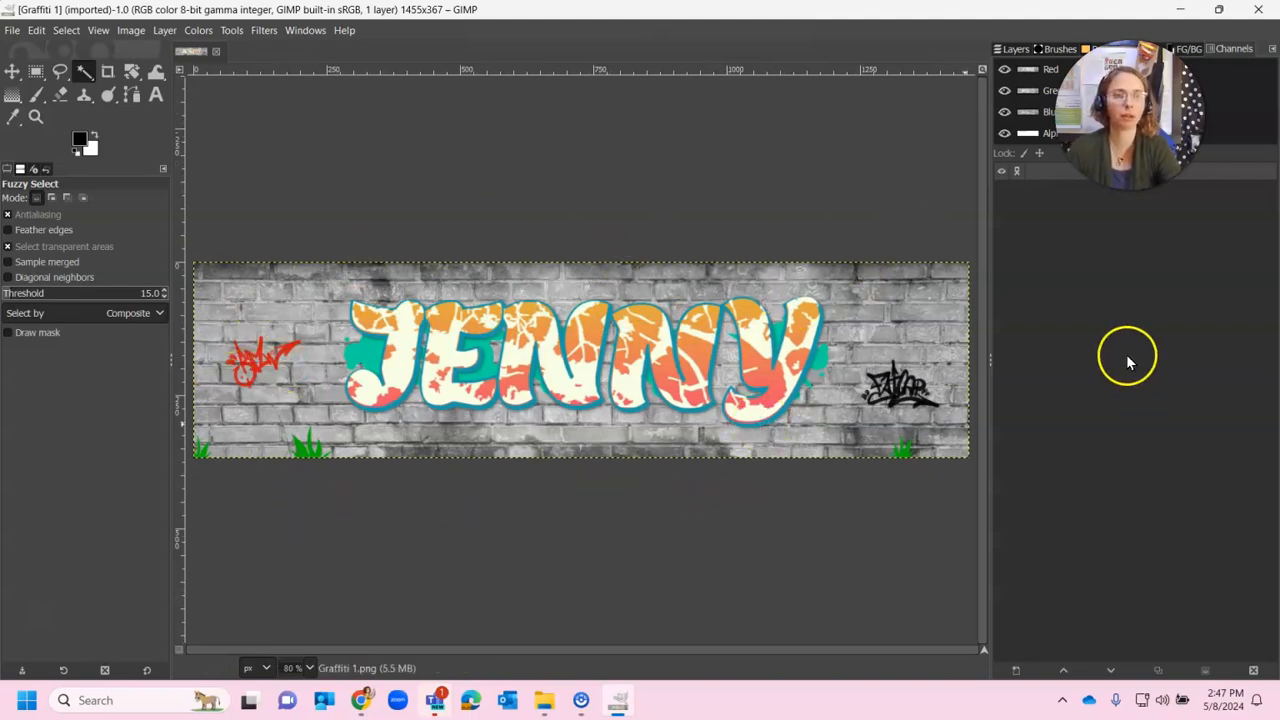
left_click(1016, 48)
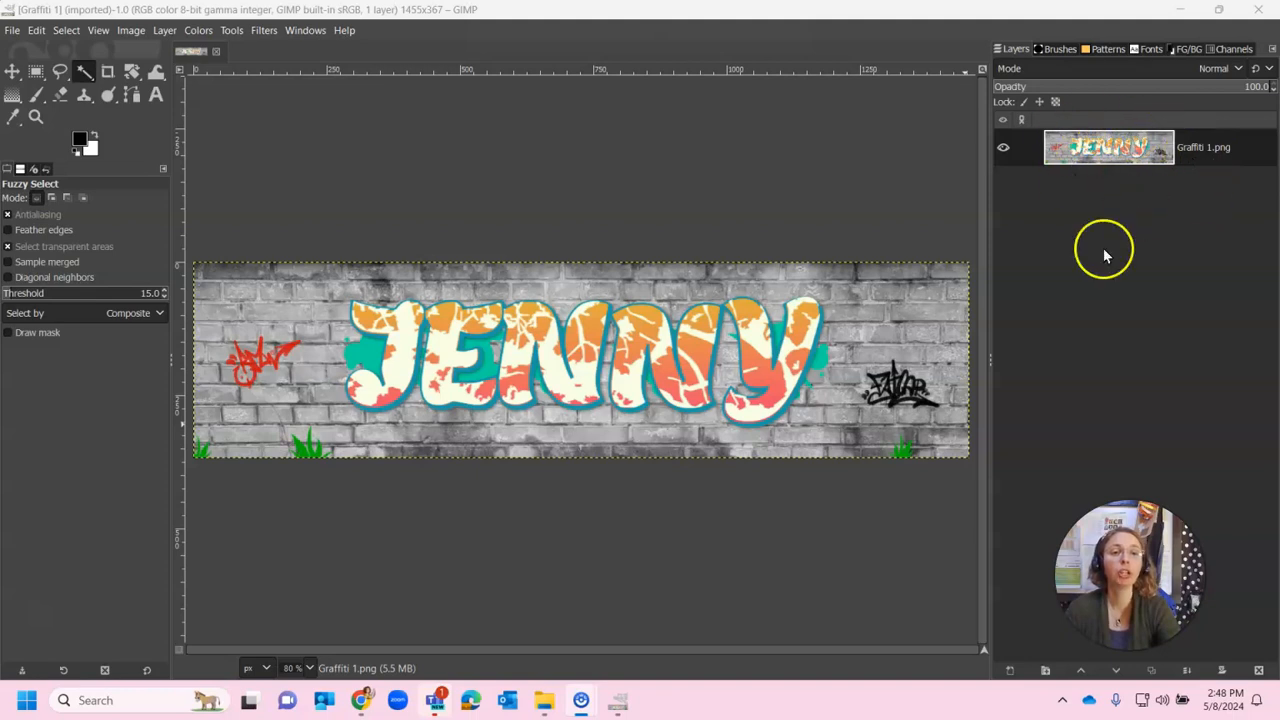
Duplicate the Graffiti 1.png layer and reselect the original bottom layer
left_click(1118, 148)
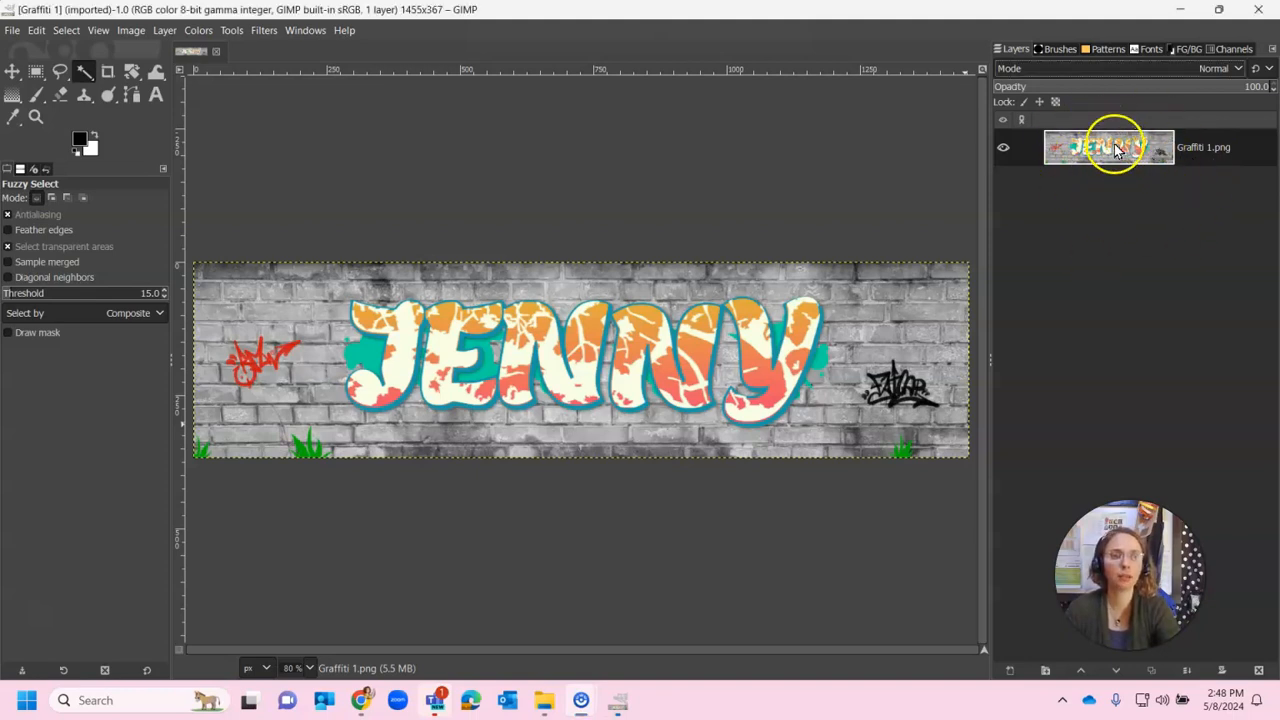
right_click(1118, 148)
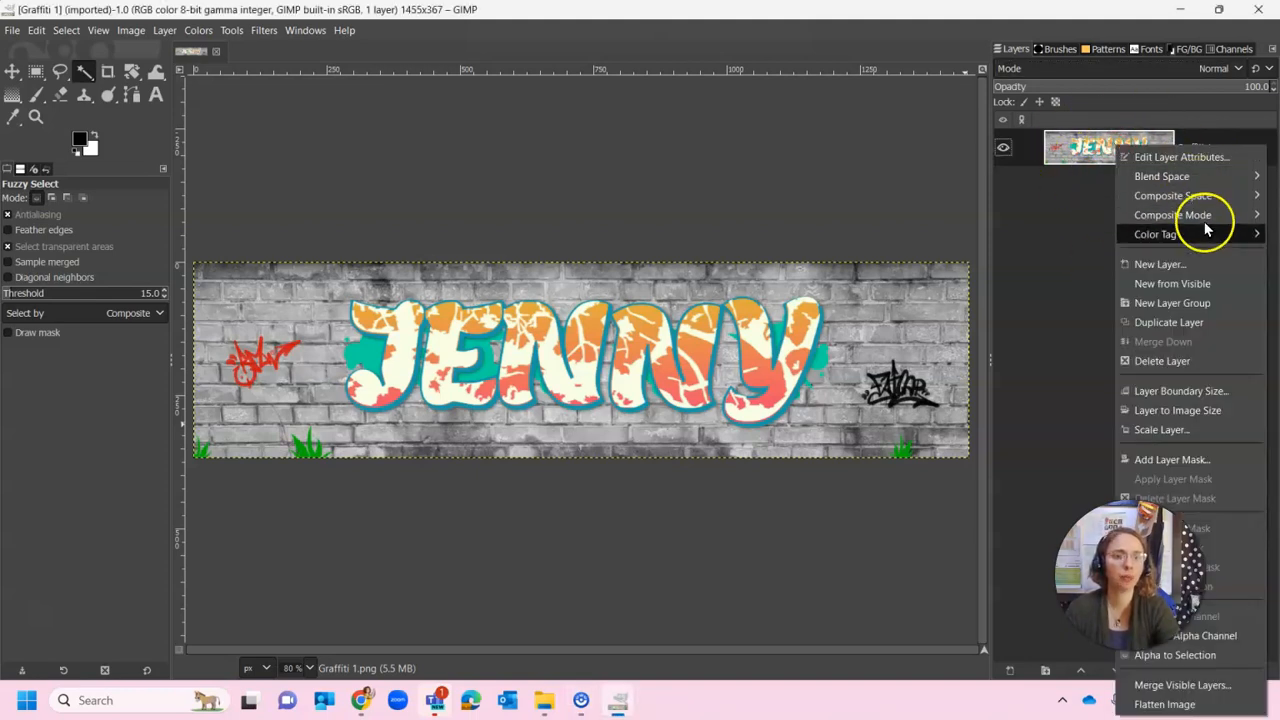
left_click(1170, 322)
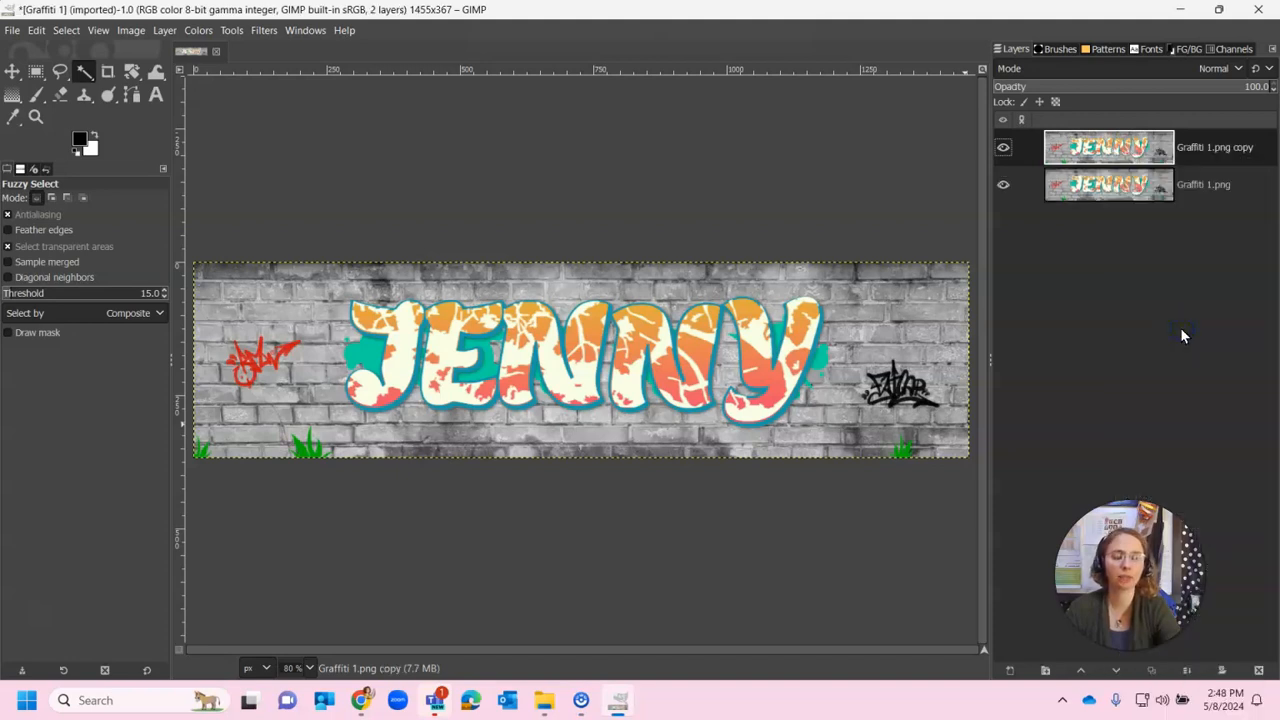
left_click(1134, 190)
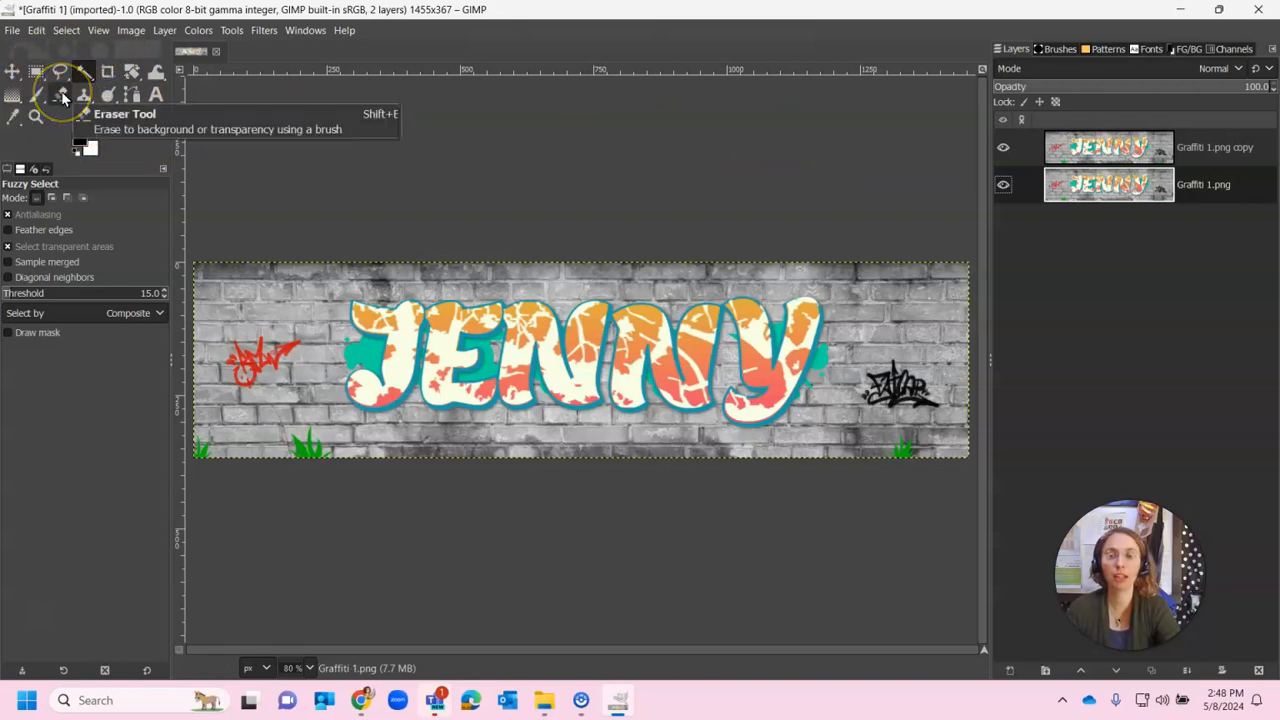
Choose the Eraser tool and look through the tool categories list, including the transform tools
left_click(61, 92)
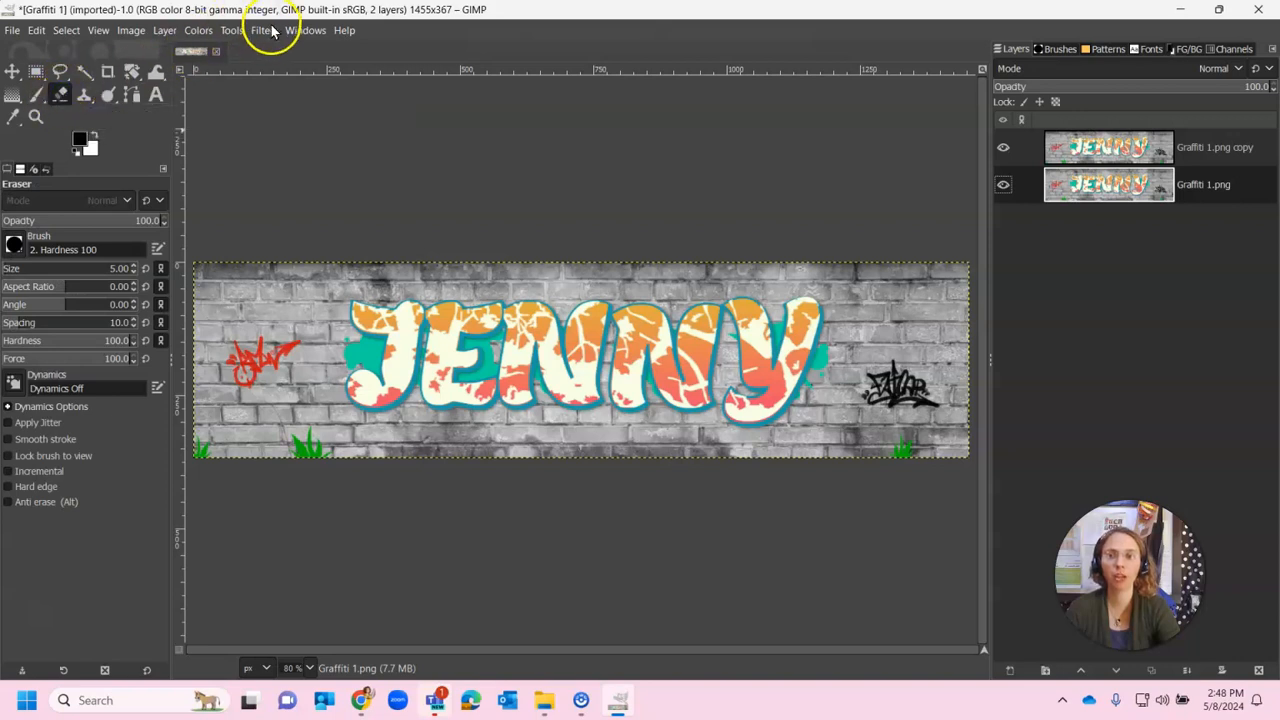
left_click(231, 30)
left_click(286, 51)
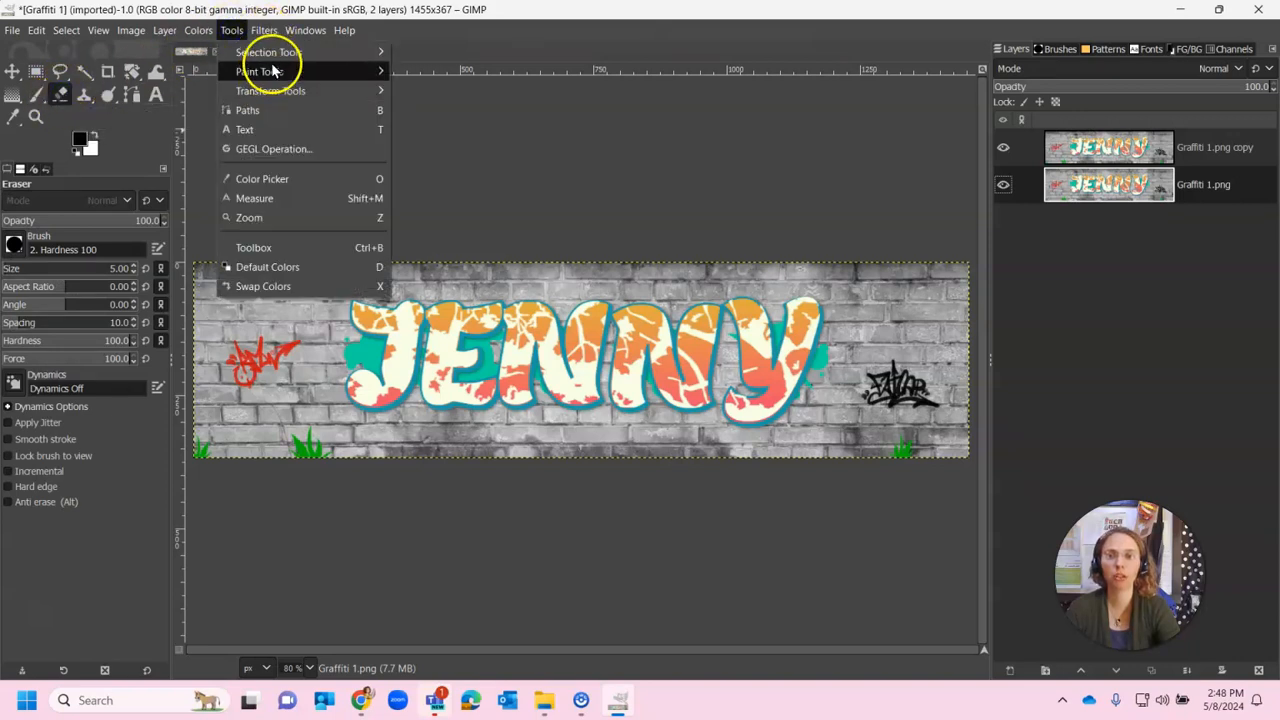
left_click(231, 30)
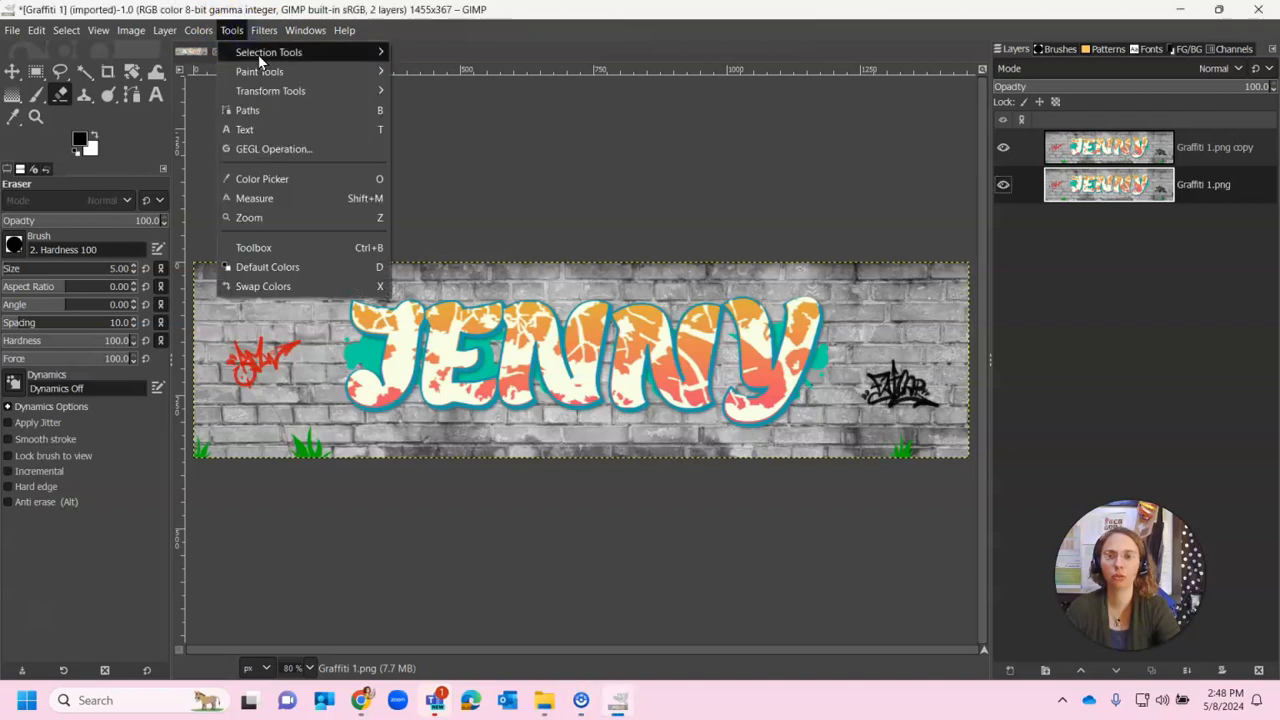
left_click(258, 53)
left_click(230, 32)
left_click(231, 51)
left_click(235, 34)
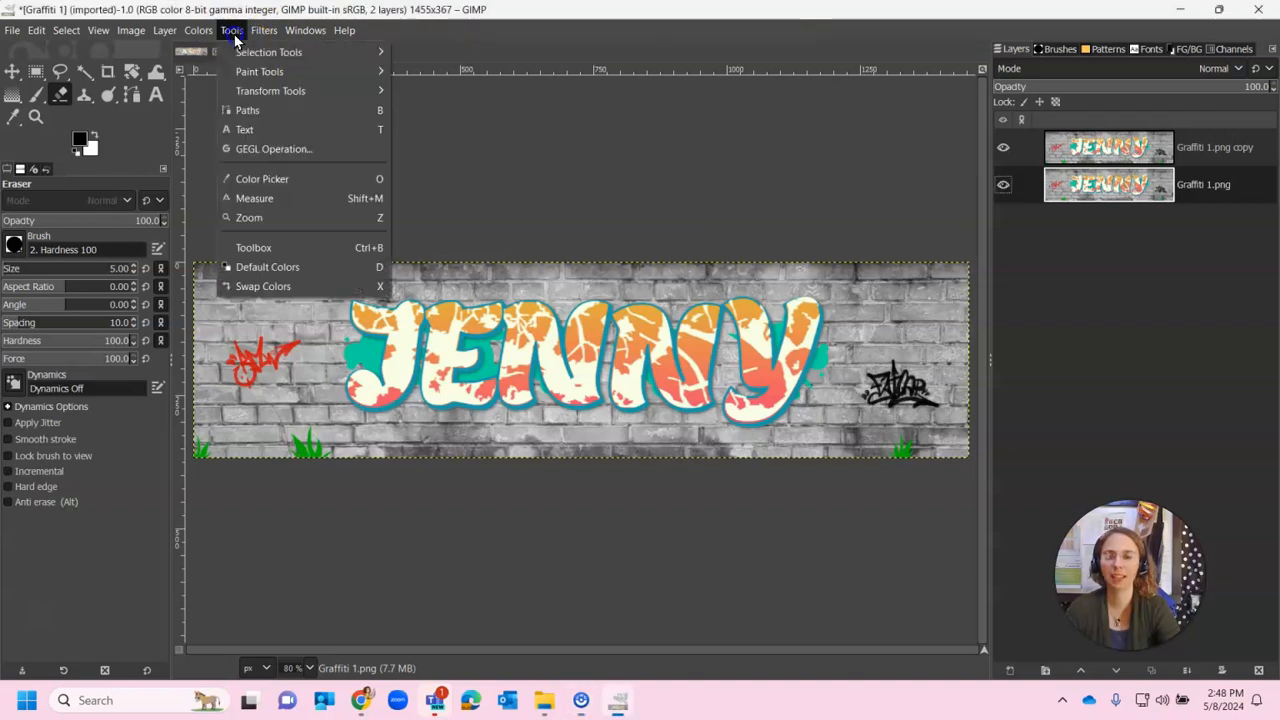
left_click(265, 80)
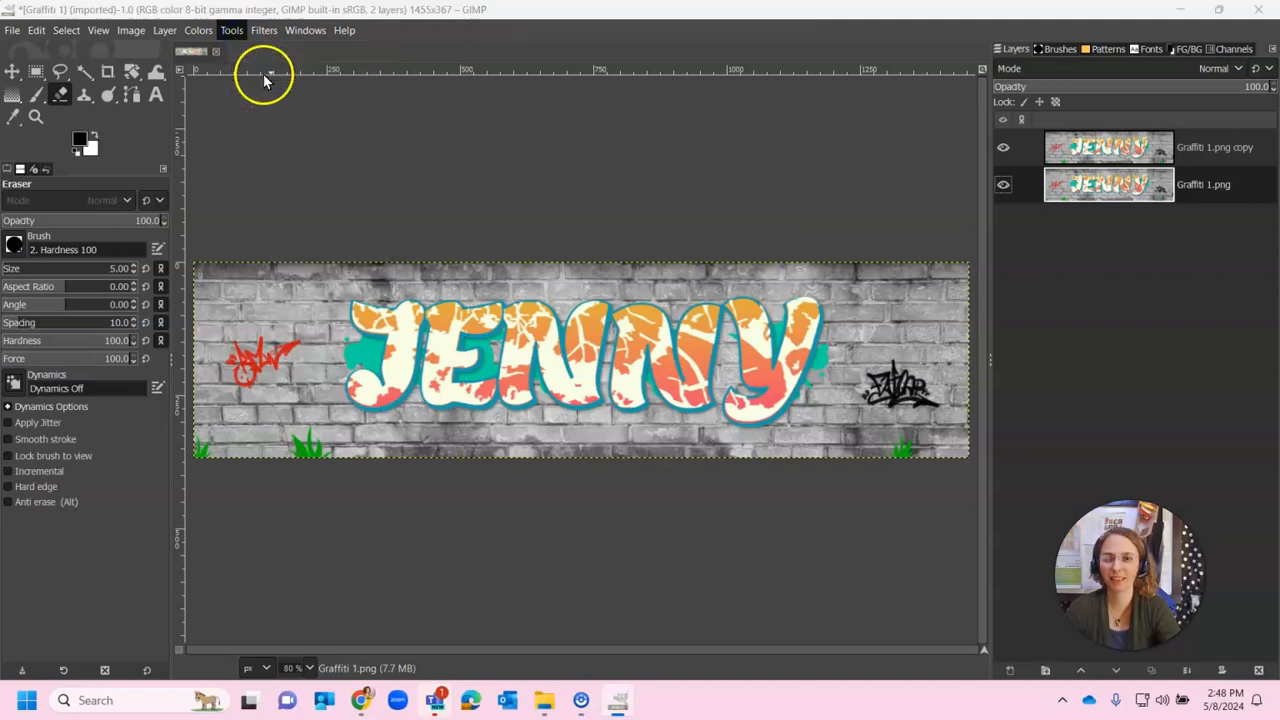
left_click(232, 31)
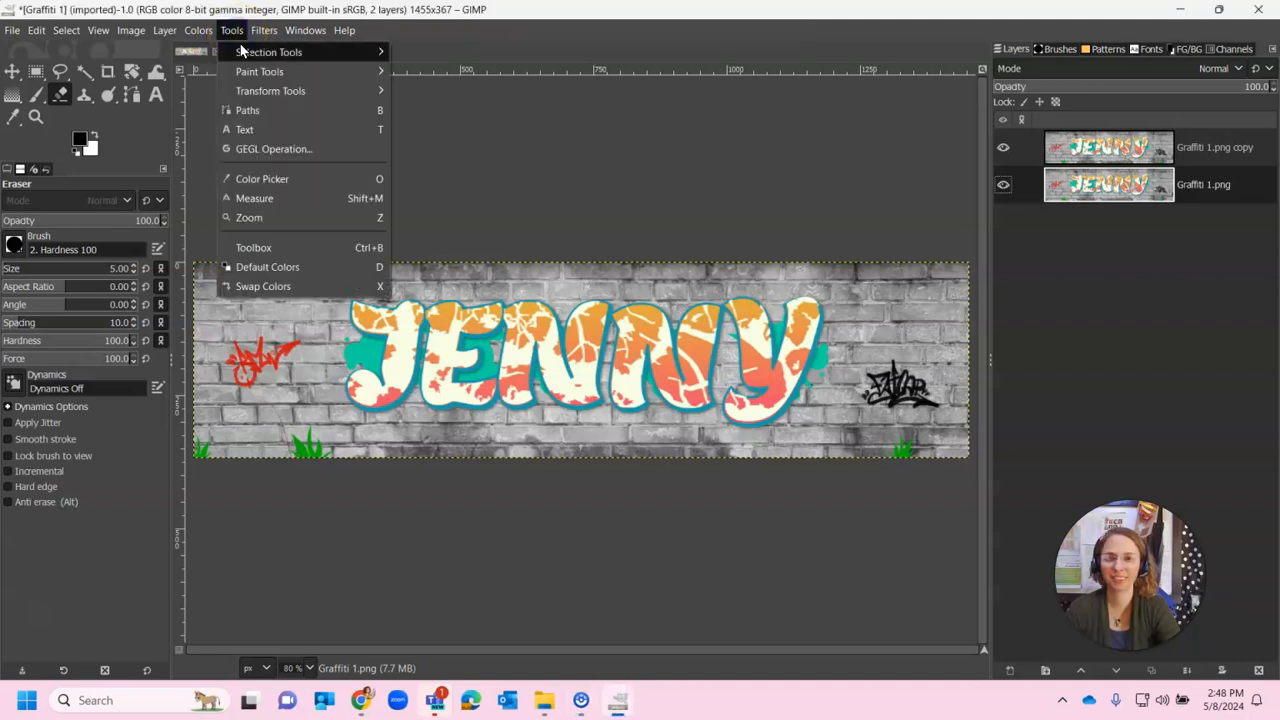
left_click(271, 91)
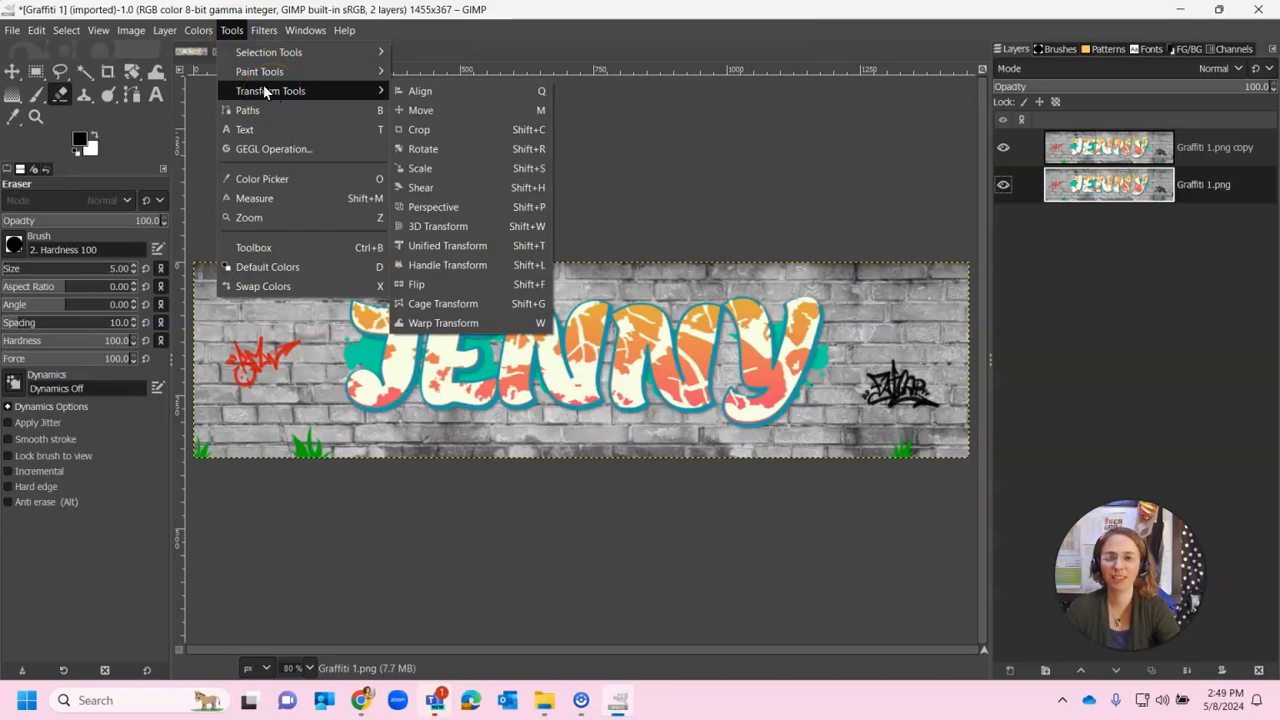
Browse the painting tools in the categories list, leaving the Eraser active
left_click(261, 78)
left_click(240, 32)
left_click(262, 70)
left_click(232, 31)
left_click(262, 75)
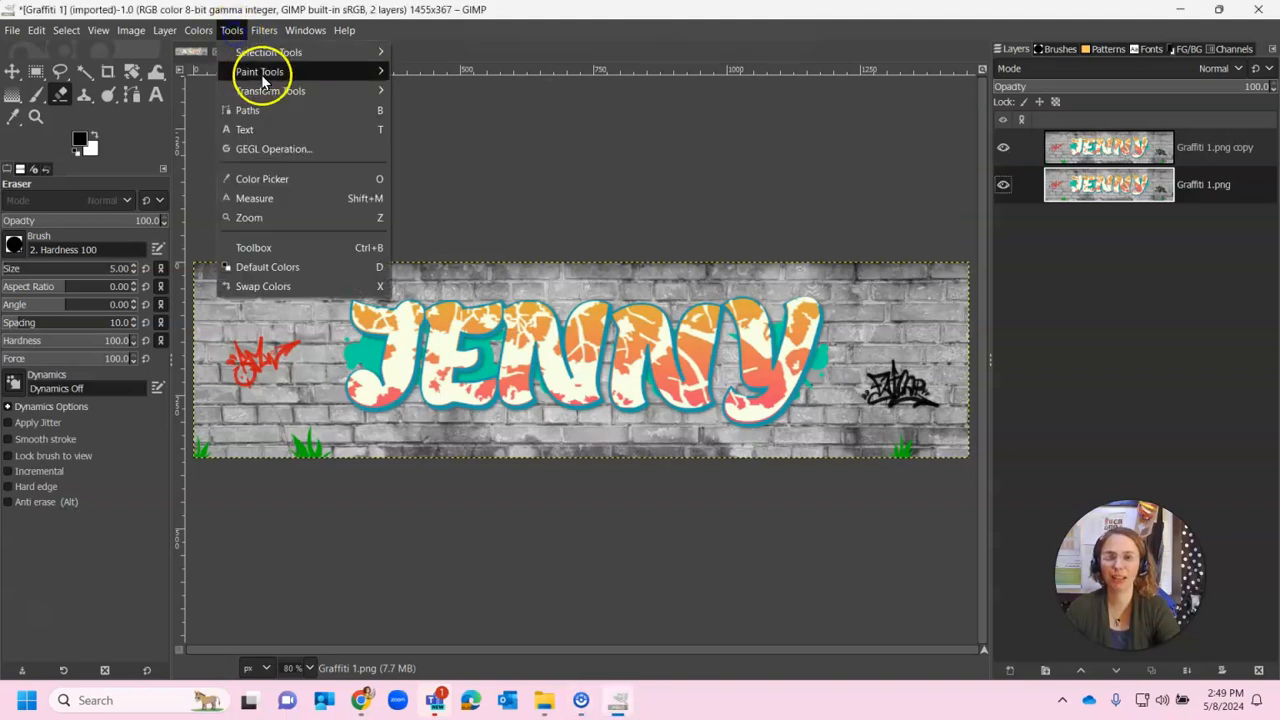
mouse_move(270, 95)
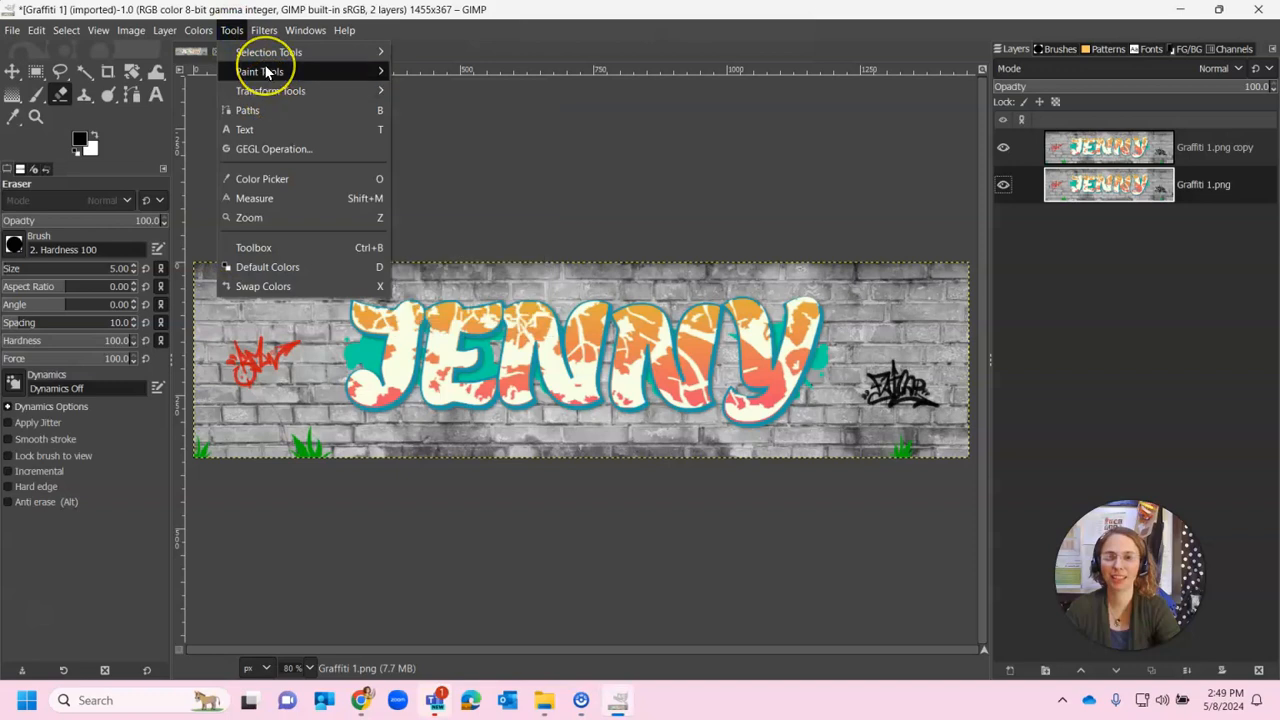
left_click(264, 64)
left_click(241, 31)
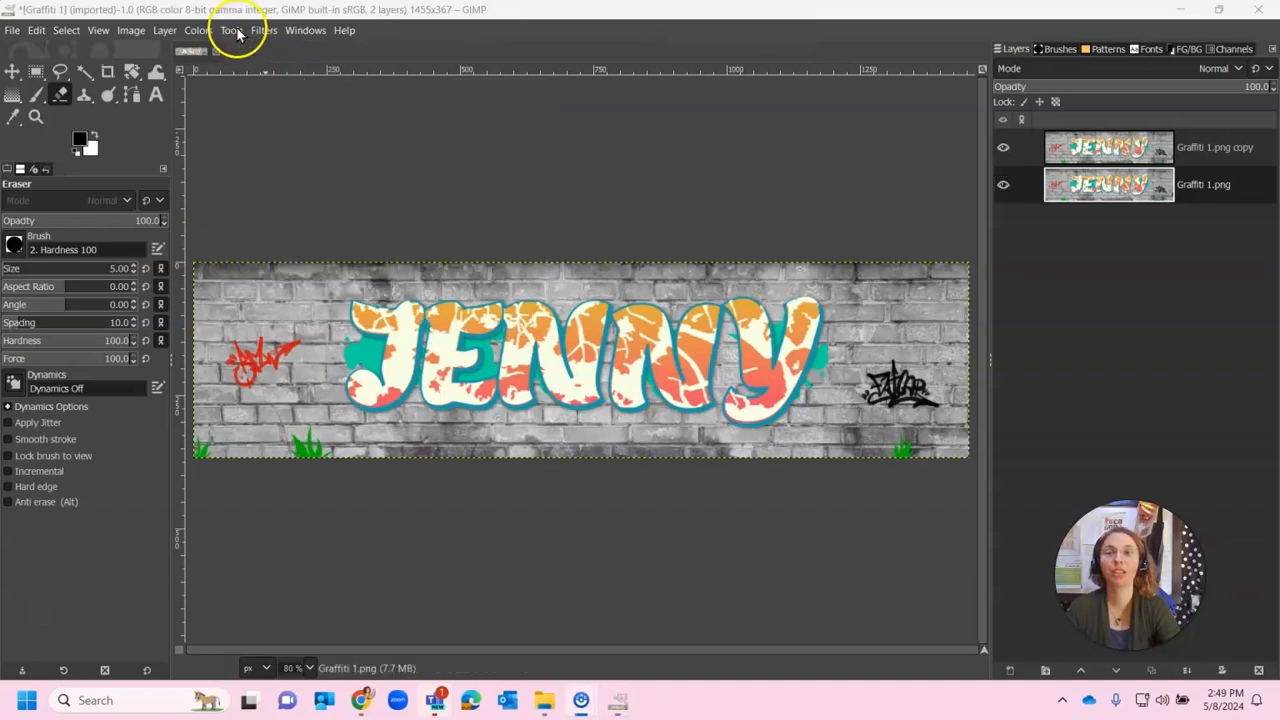
left_click(238, 31)
left_click(283, 67)
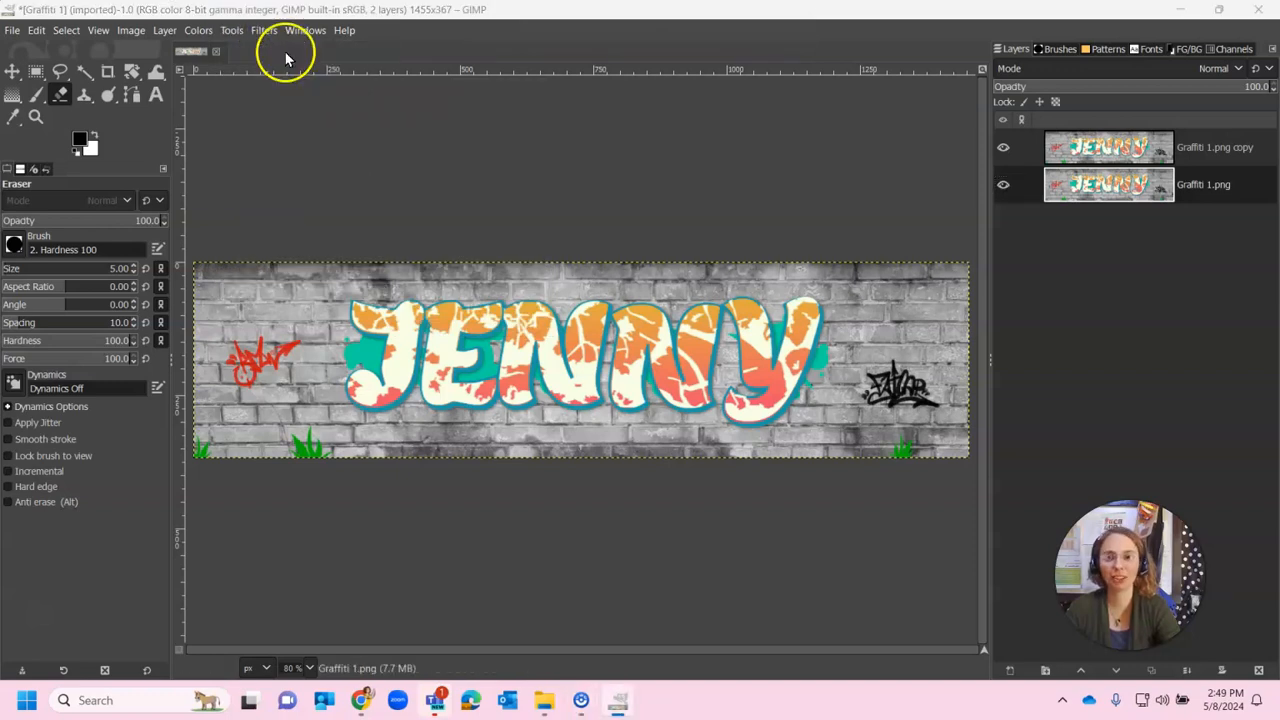
left_click(234, 31)
left_click(250, 76)
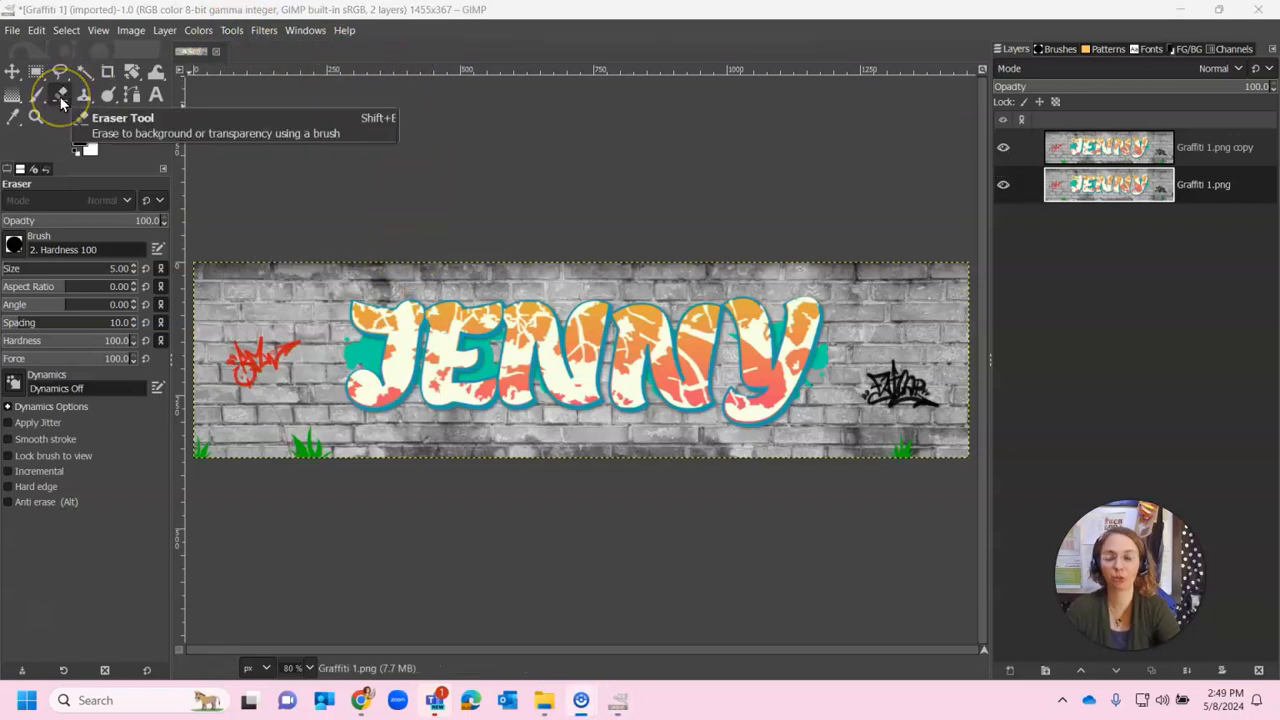
Set the eraser size to 96, hide the Graffiti 1.png copy layer, and select the base layer
left_click(61, 96)
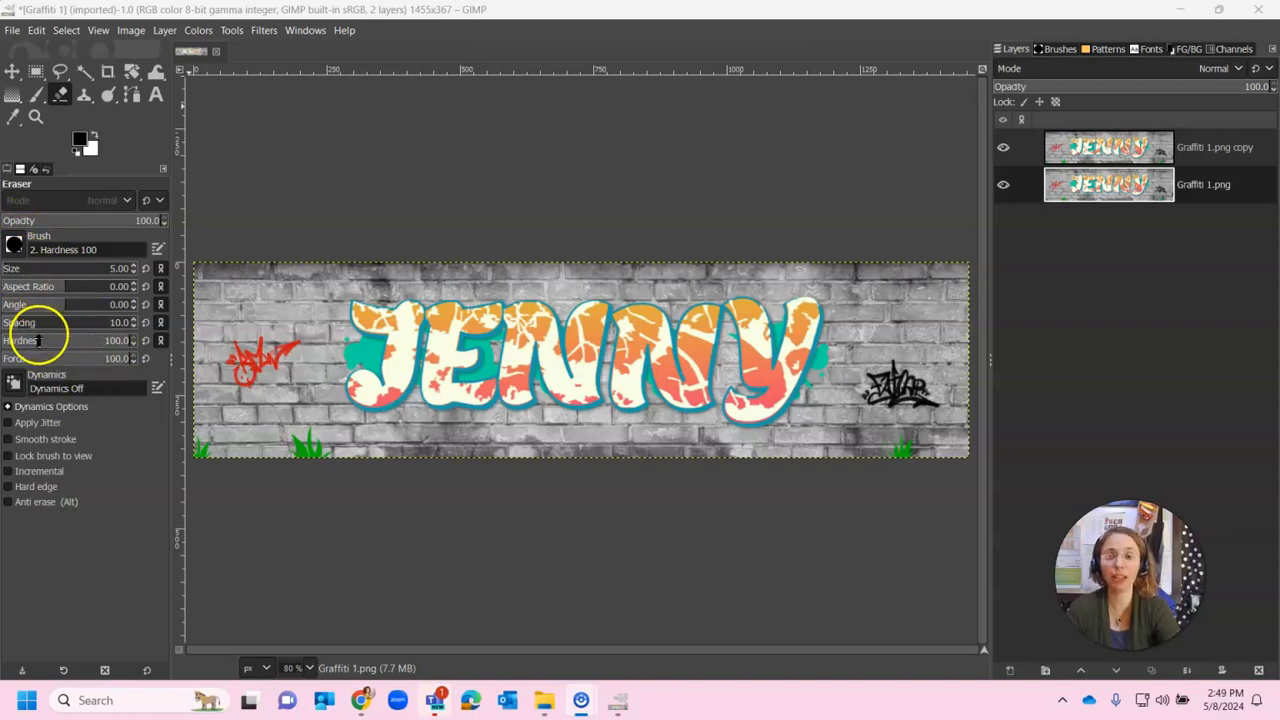
left_click(141, 343)
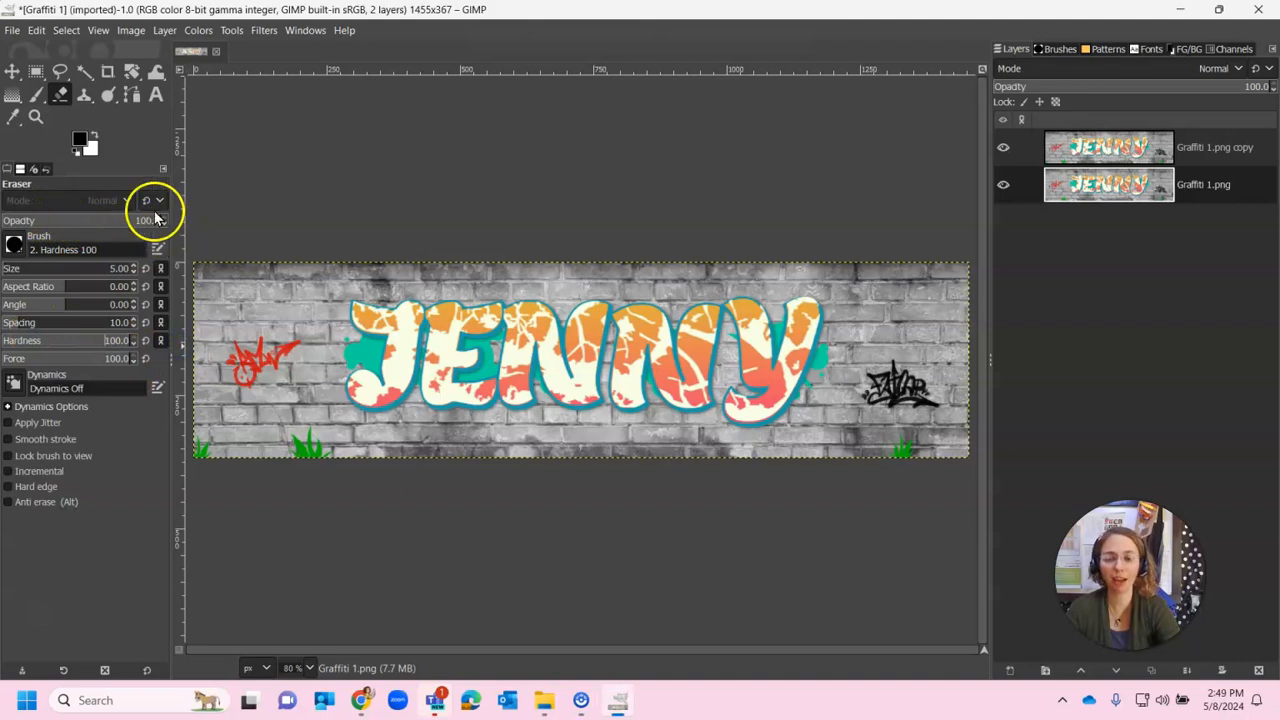
left_click(13, 247)
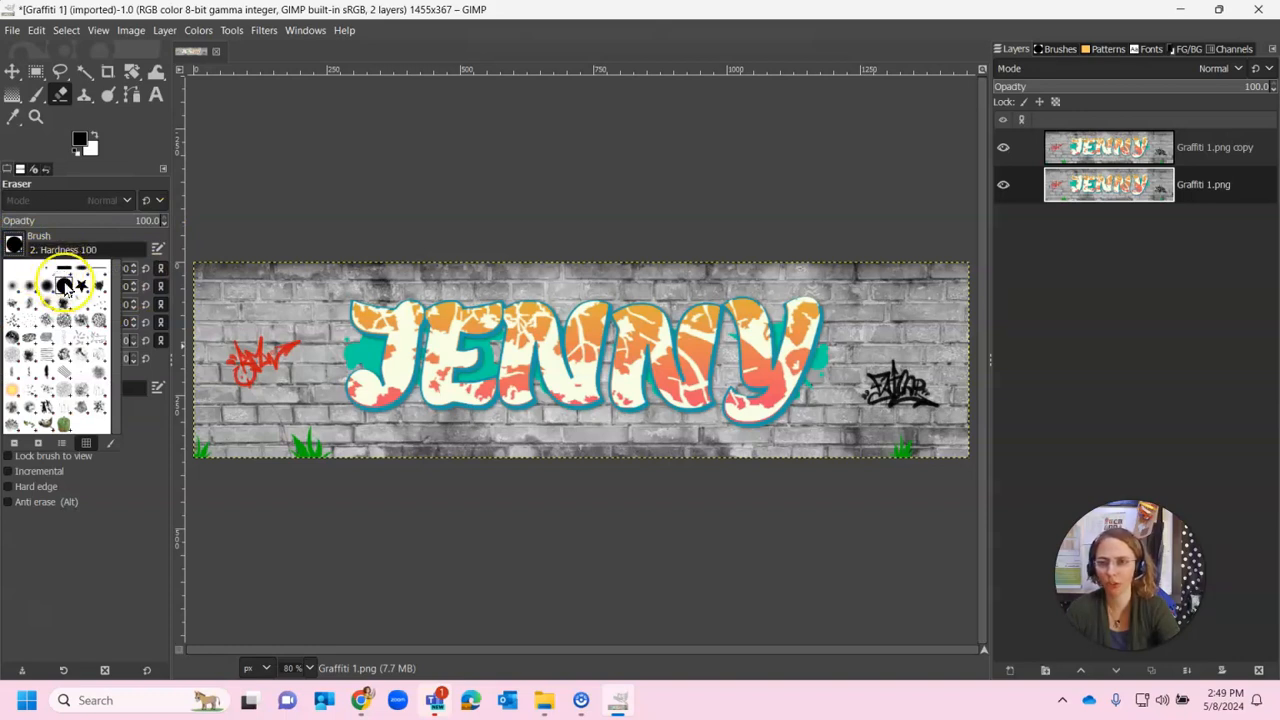
left_click(15, 246)
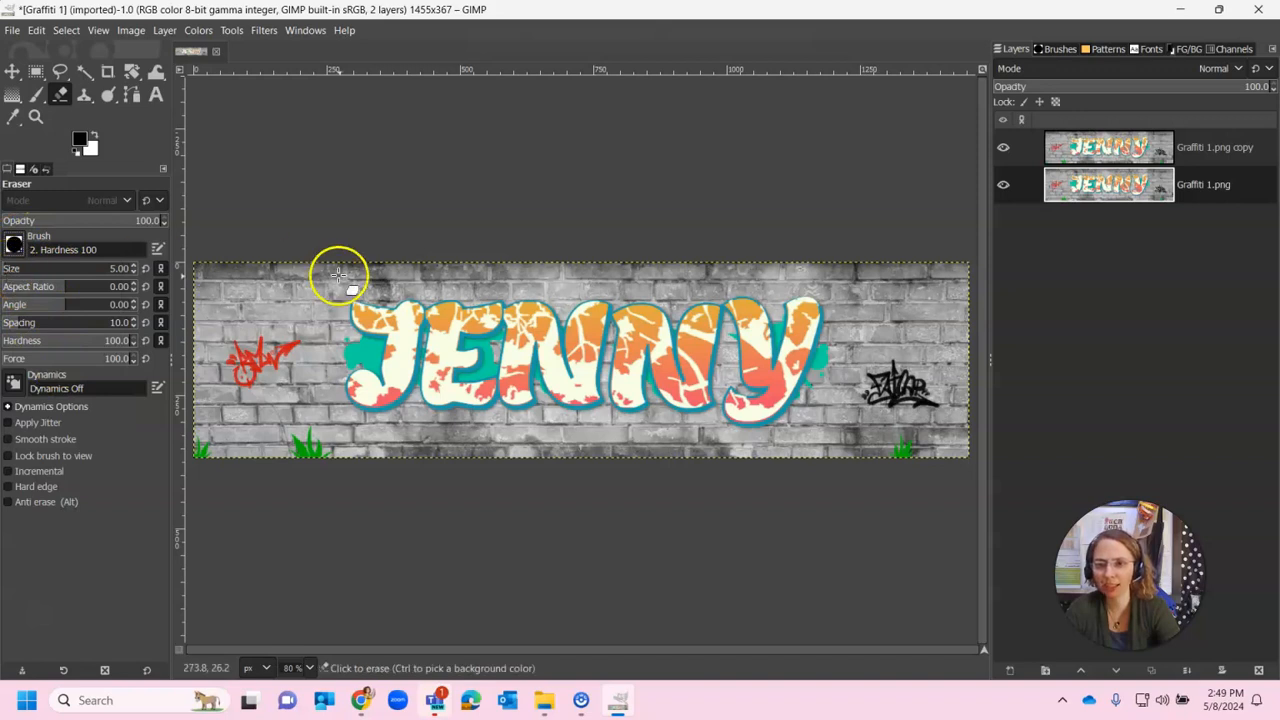
left_click(26, 268)
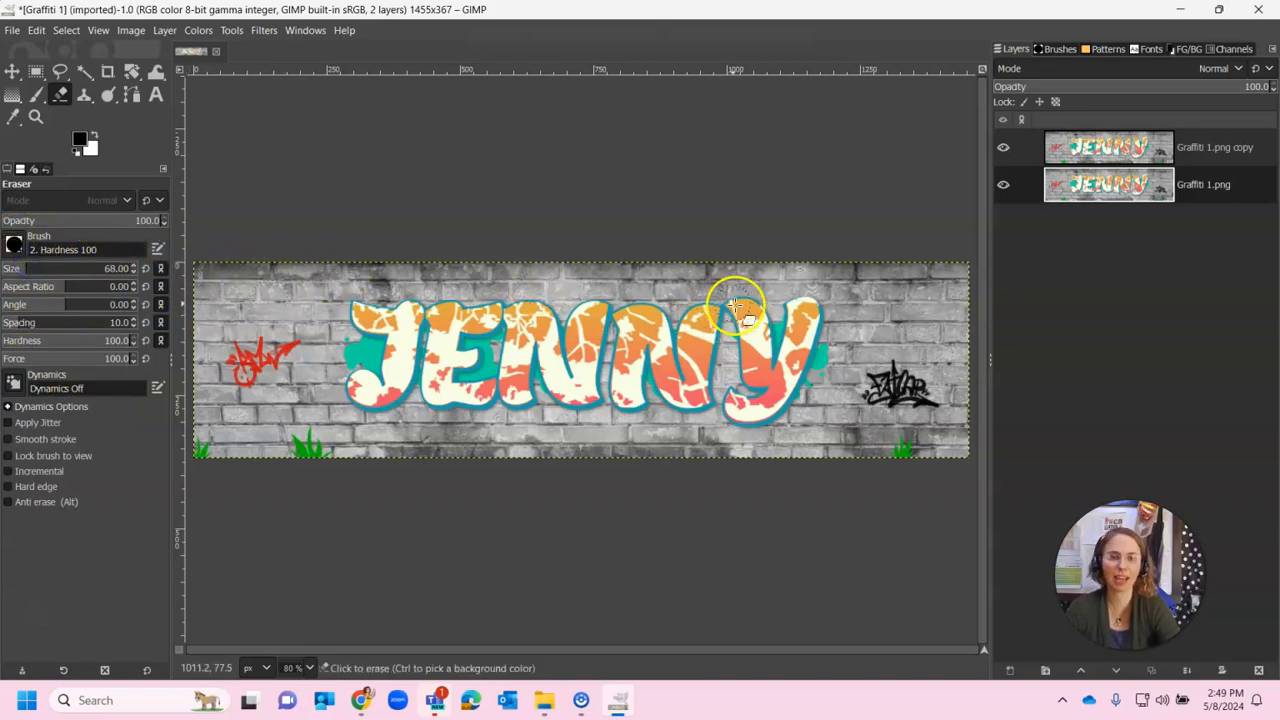
left_click(37, 269)
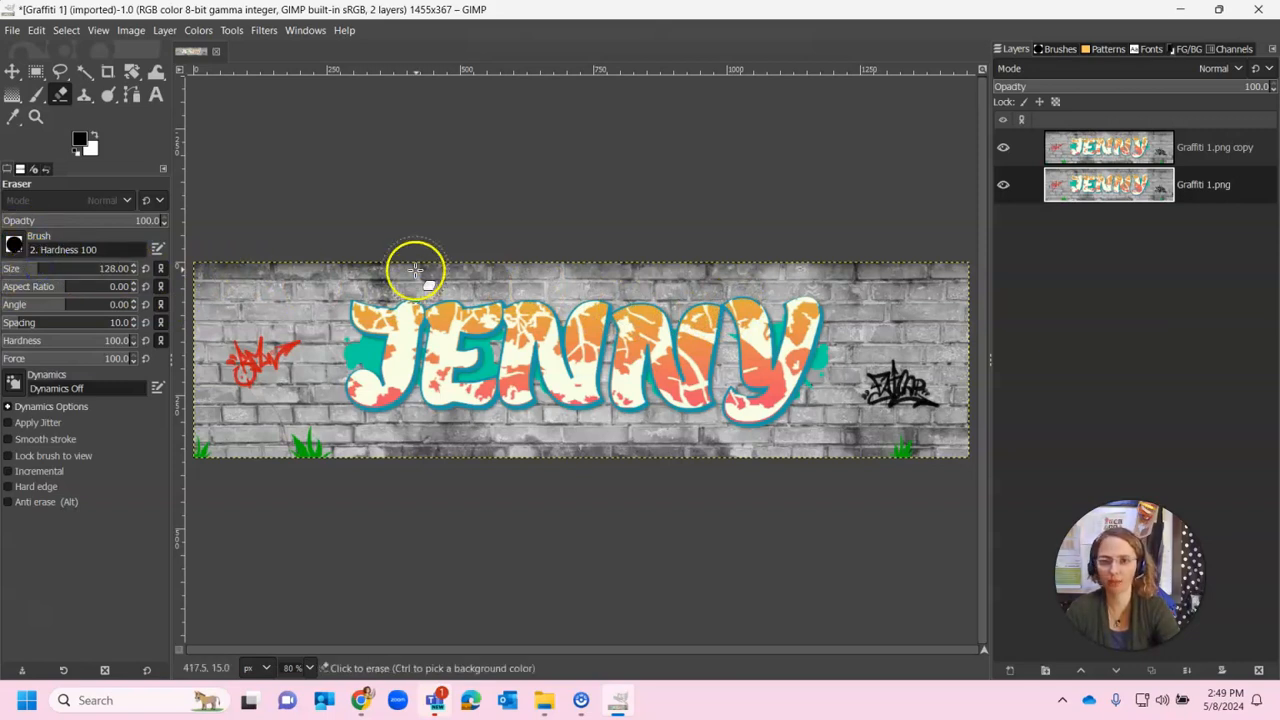
left_click(36, 269)
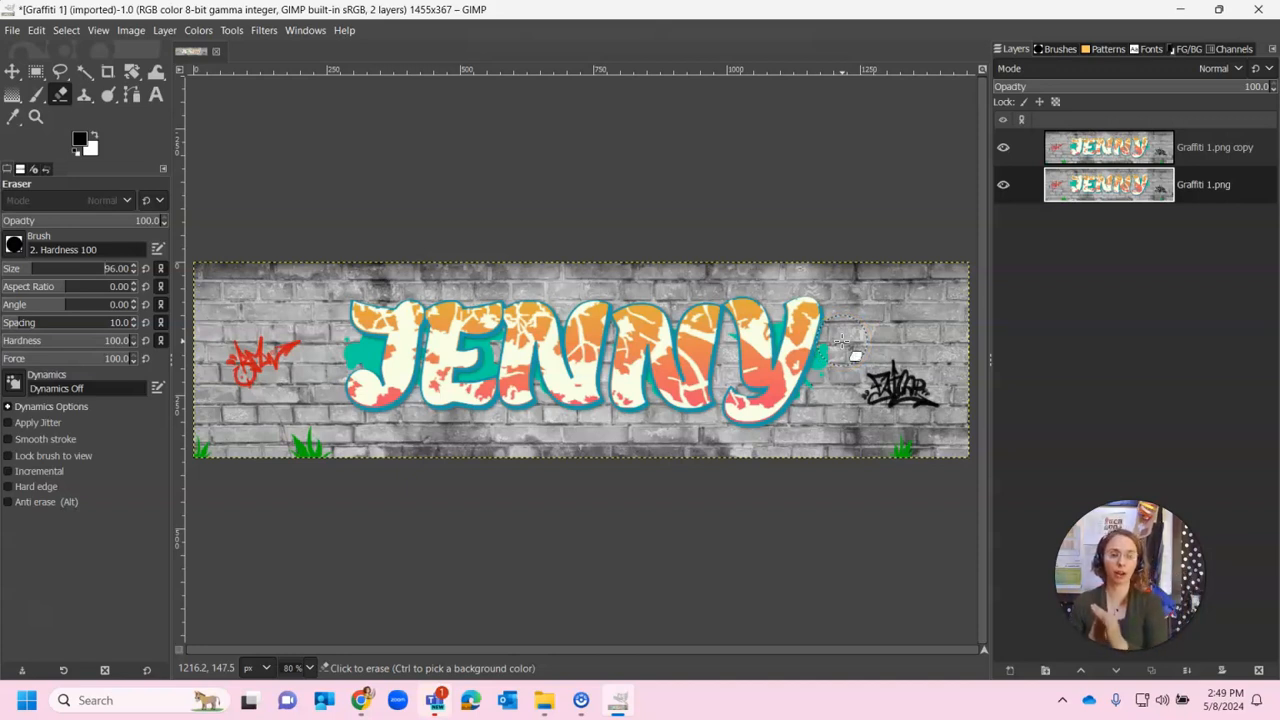
left_click(1004, 148)
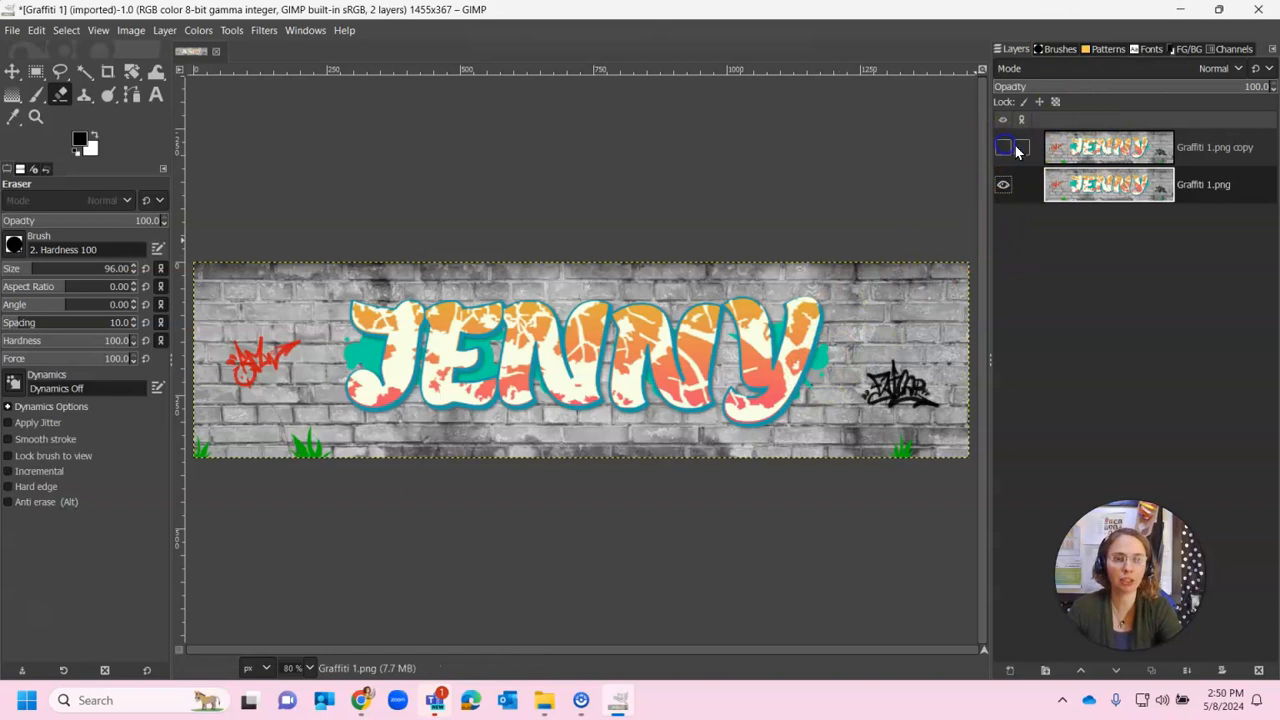
left_click(1073, 199)
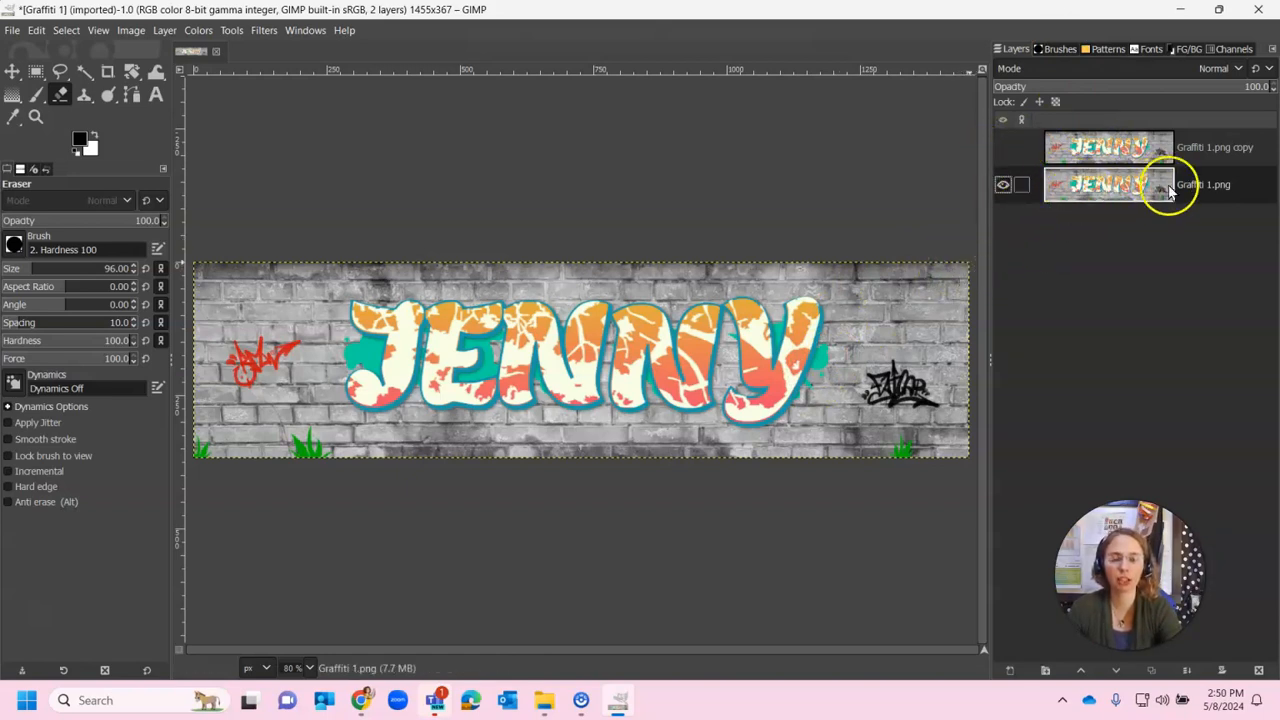
Erase the right-edge tag, duplicate the layer as copy #1, then erase more wall on the right
mouse_move(943, 257)
left_mouse_down()
mouse_move(964, 314)
mouse_move(963, 371)
mouse_move(942, 448)
mouse_move(905, 485)
mouse_move(890, 435)
mouse_move(941, 371)
mouse_move(952, 309)
mouse_move(942, 263)
mouse_move(891, 475)
left_mouse_up()
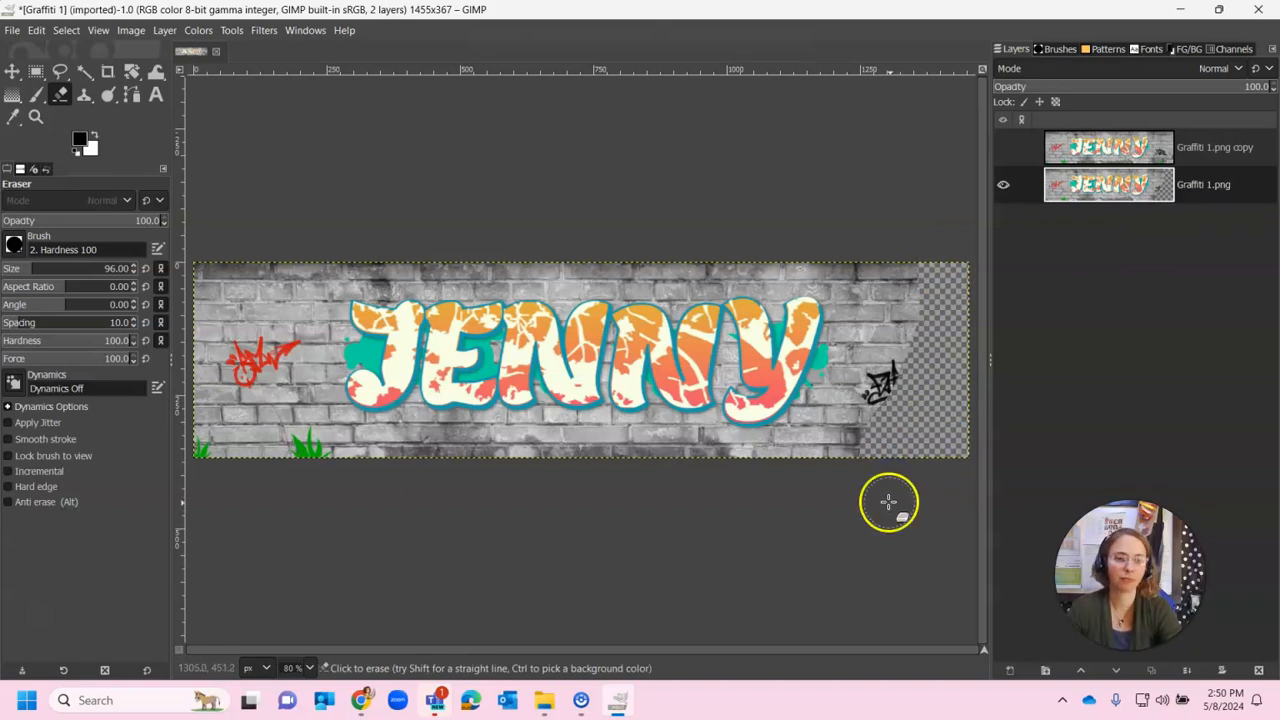
right_click(1106, 187)
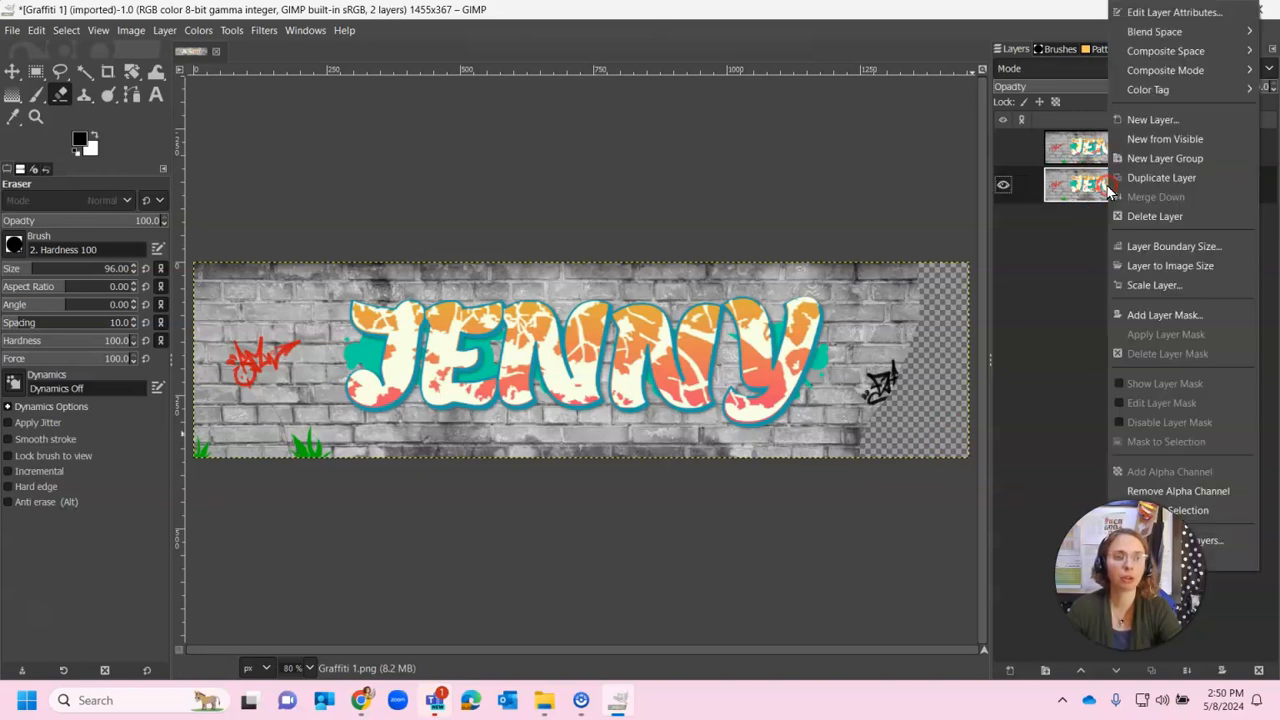
left_click(1163, 186)
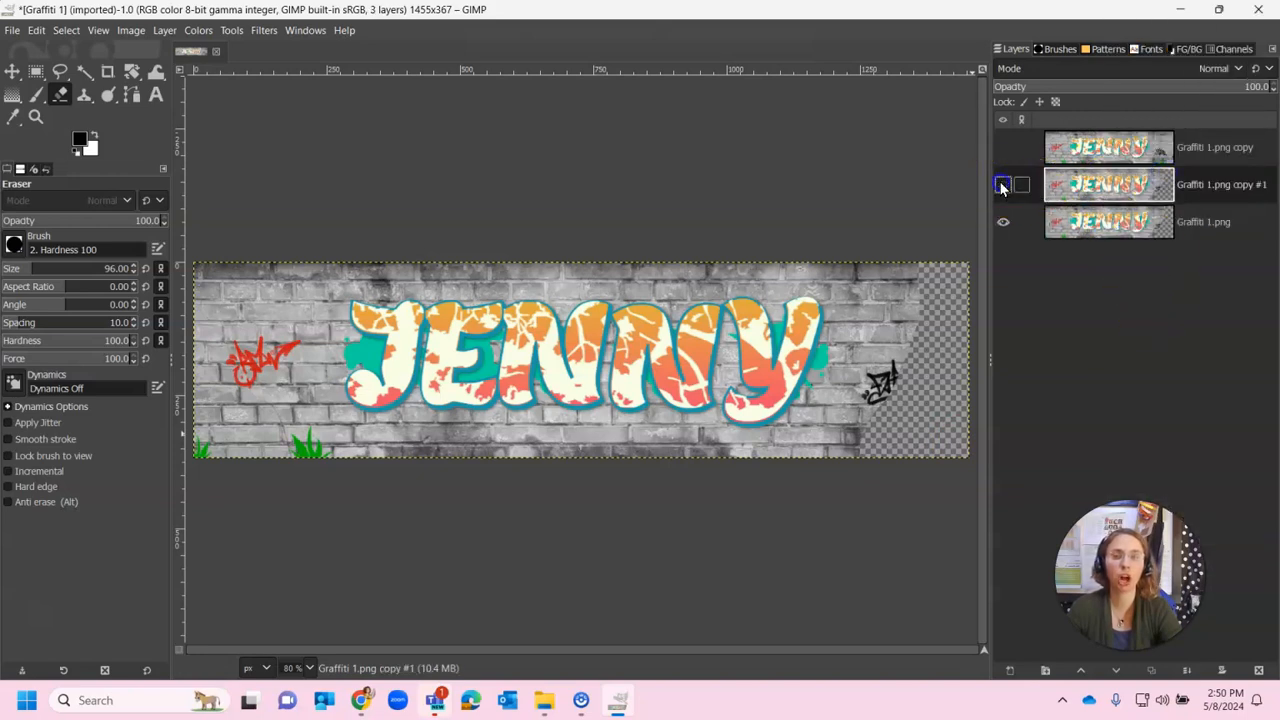
left_click(1110, 226)
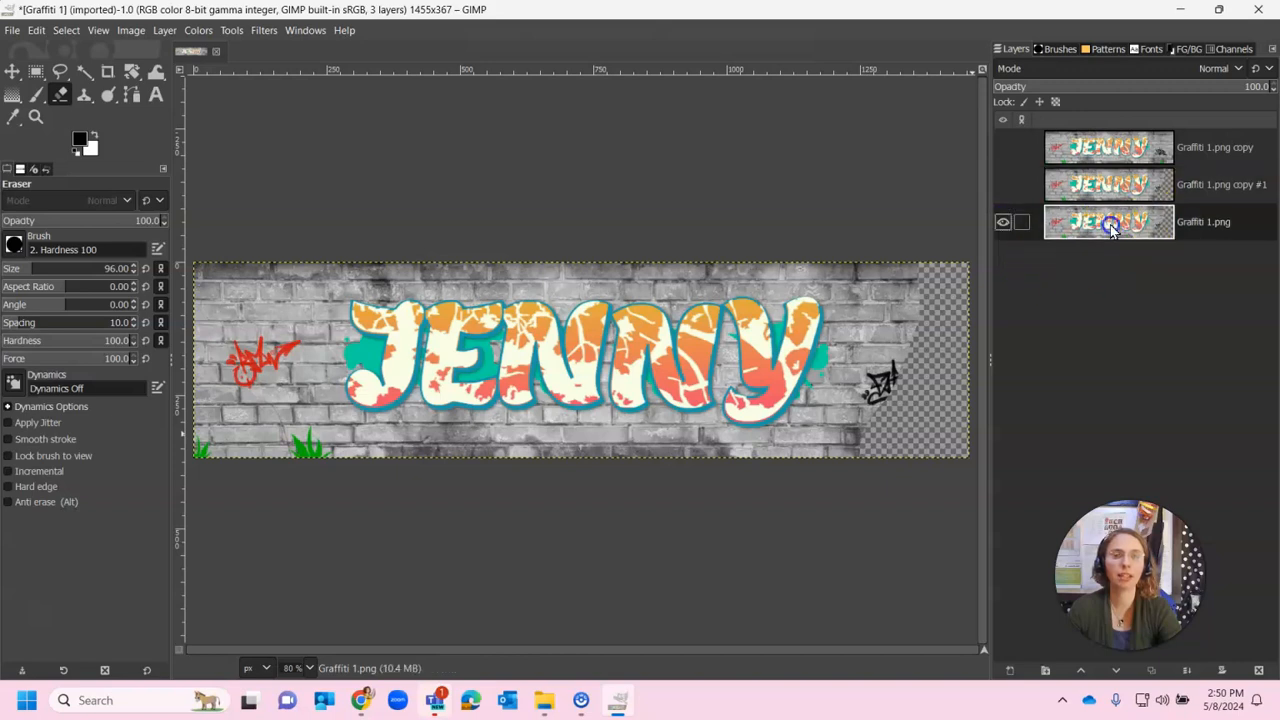
mouse_move(914, 243)
left_mouse_down()
mouse_move(841, 379)
mouse_move(828, 433)
mouse_move(928, 295)
mouse_move(835, 470)
mouse_move(807, 421)
mouse_move(862, 358)
mouse_move(885, 292)
mouse_move(787, 270)
mouse_move(900, 285)
left_mouse_up()
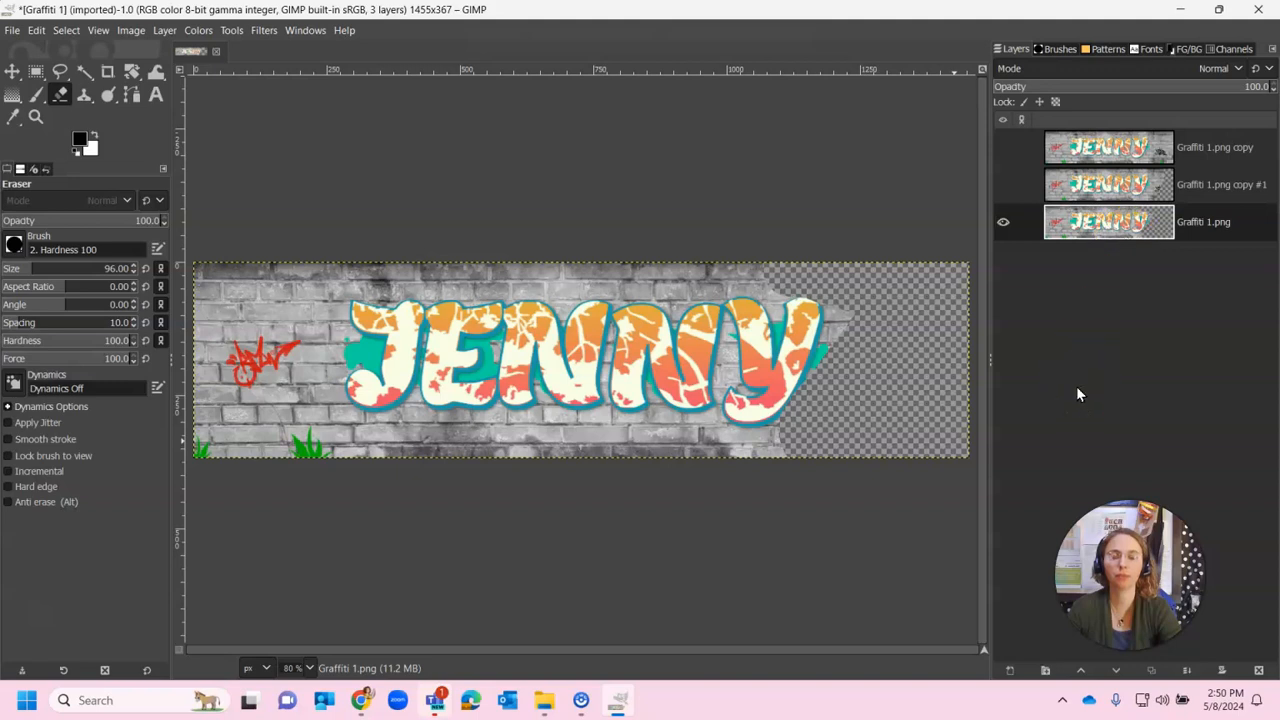
Duplicate the base layer as hidden copy #2, then erase the Y and the wall wedge below it
right_click(1094, 224)
left_click(1168, 188)
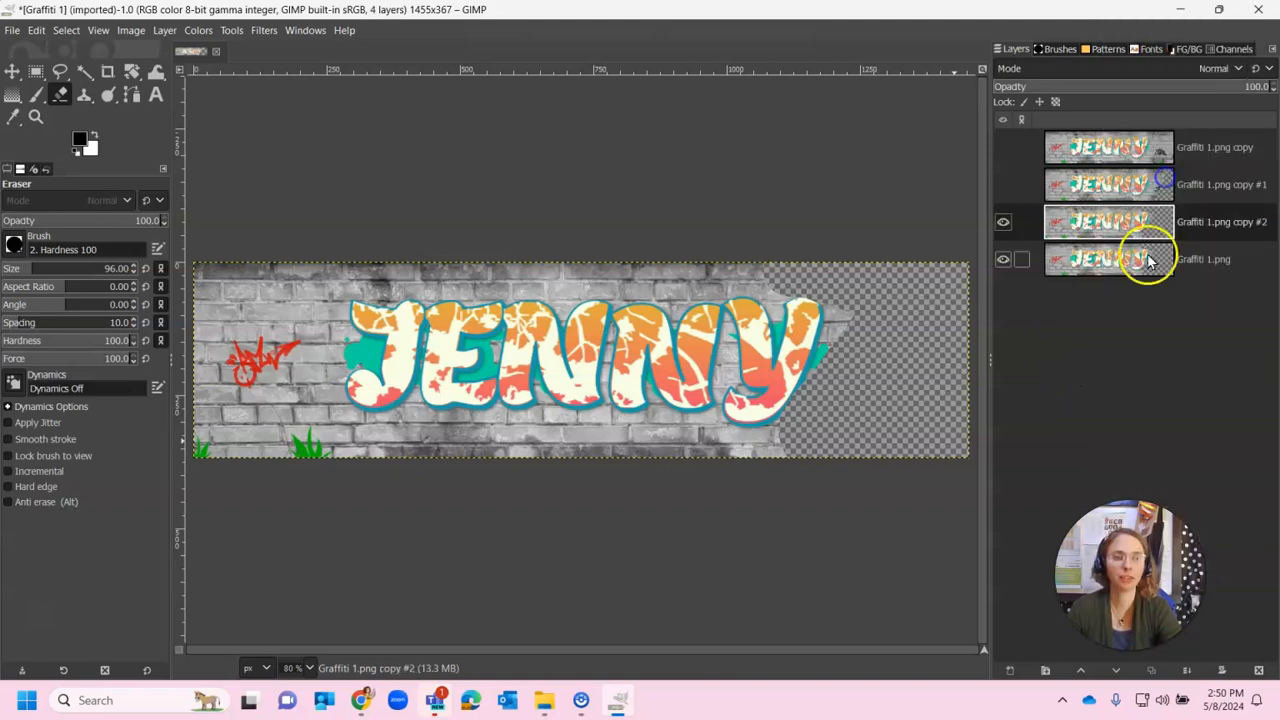
left_click(1003, 222)
left_click(1125, 265)
mouse_move(891, 312)
left_mouse_down()
mouse_move(810, 388)
mouse_move(815, 264)
mouse_move(849, 382)
mouse_move(785, 235)
mouse_move(795, 435)
mouse_move(772, 448)
mouse_move(739, 370)
mouse_move(742, 262)
mouse_move(689, 401)
mouse_move(643, 456)
left_mouse_up()
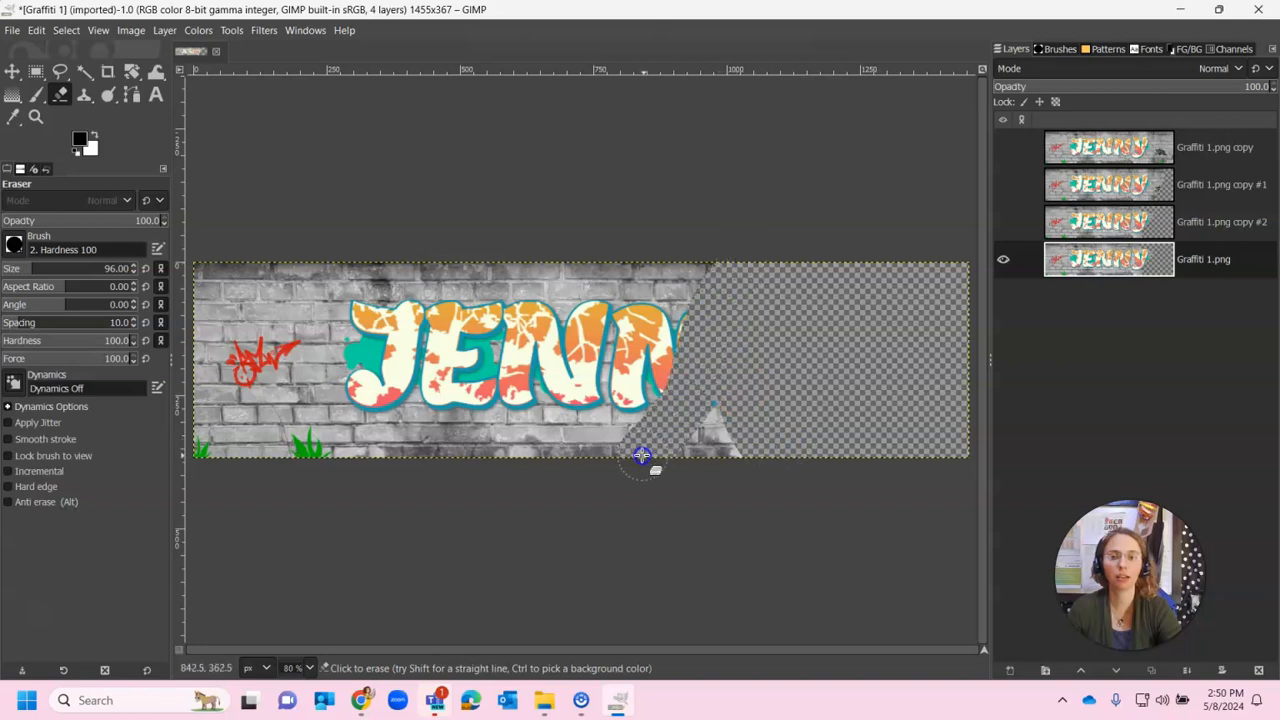
mouse_move(698, 392)
left_mouse_down()
mouse_move(680, 449)
mouse_move(717, 457)
mouse_move(731, 377)
left_mouse_up()
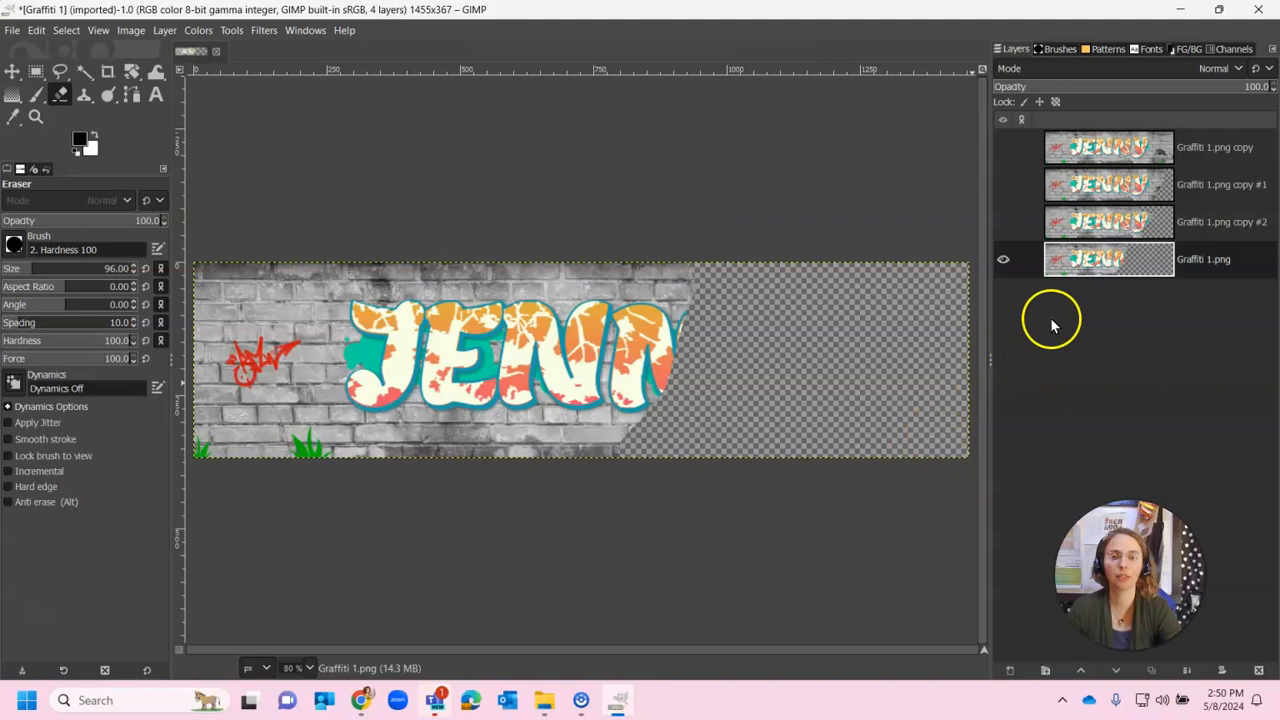
Duplicate the base layer as copy #3, then erase the second N and leftover top brick
left_click(1113, 263)
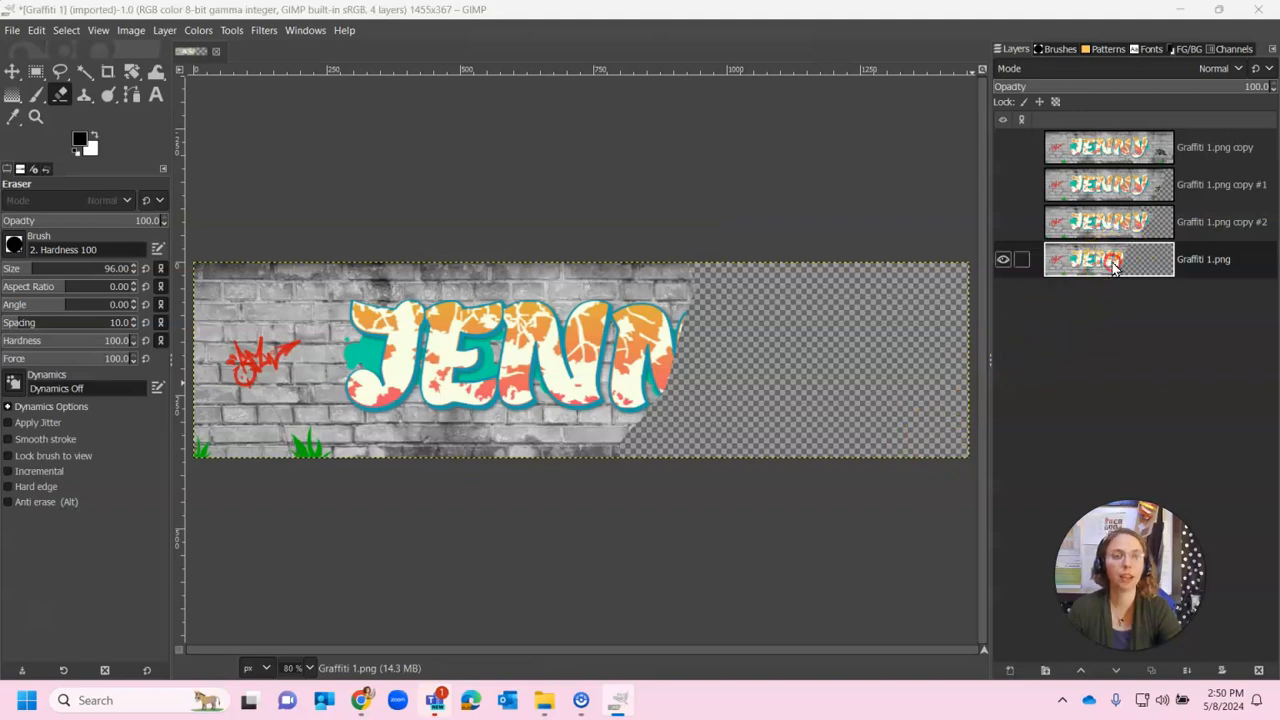
right_click(1108, 262)
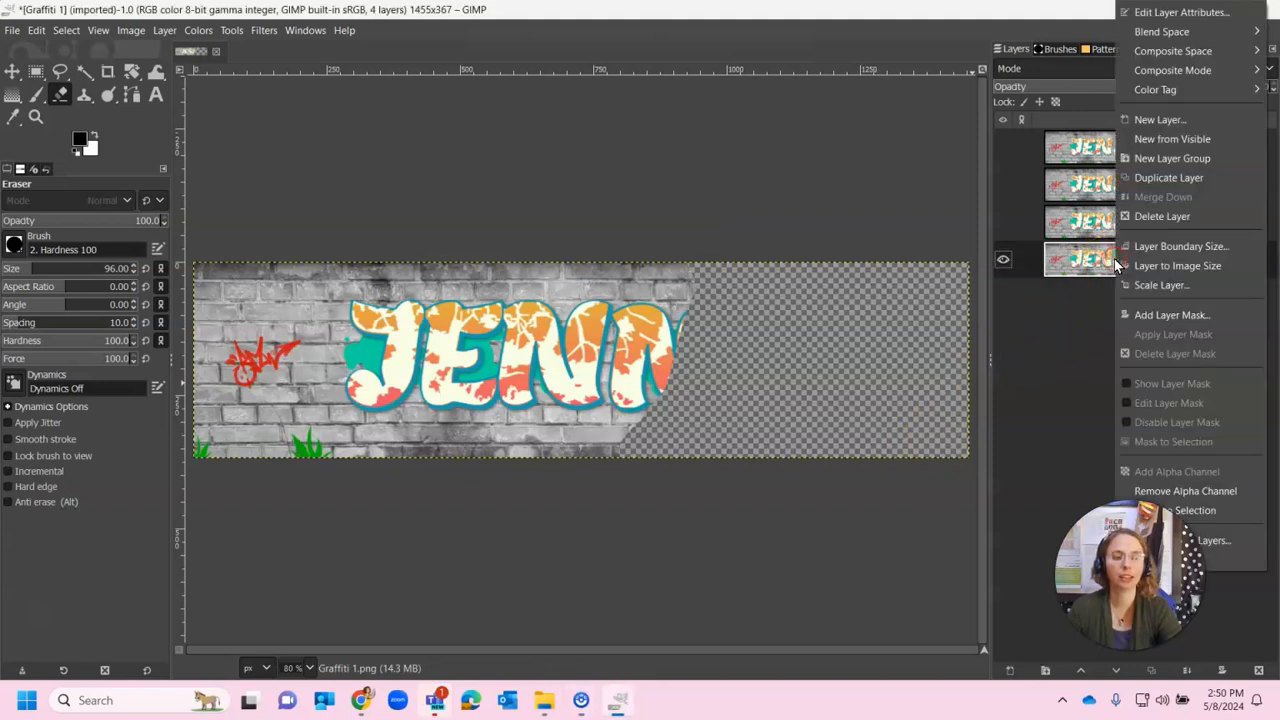
left_click(1150, 177)
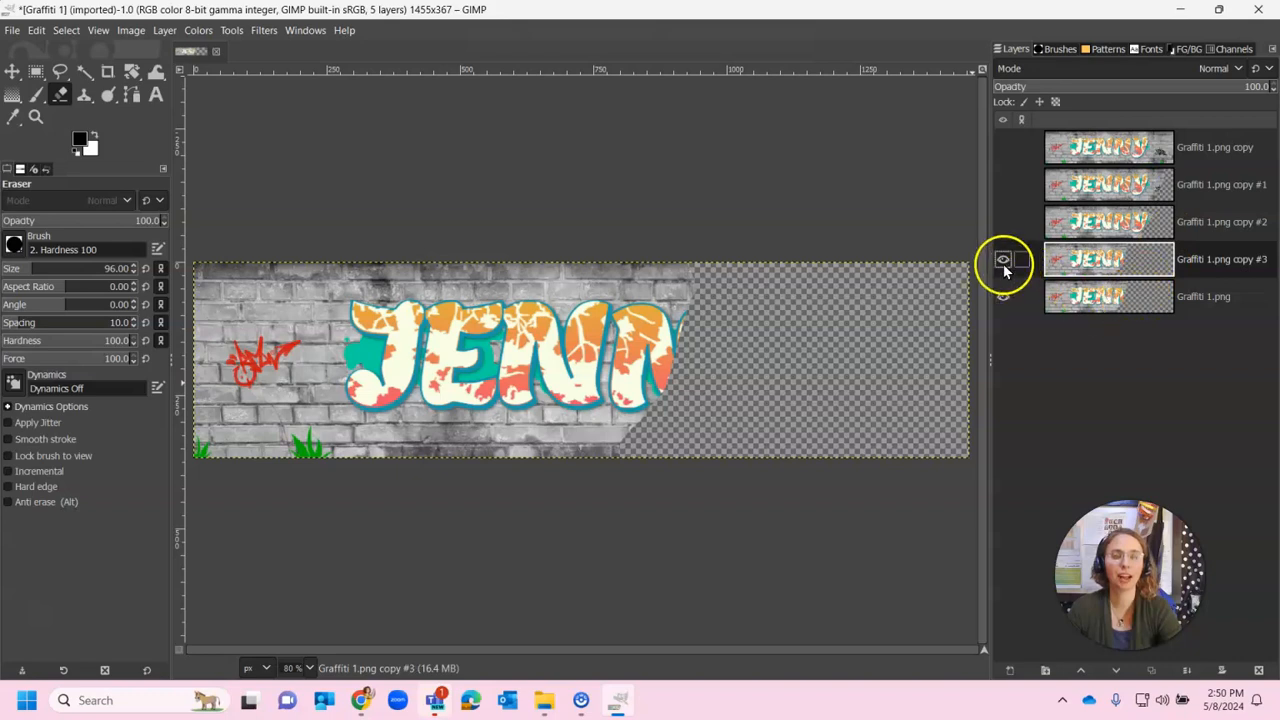
left_click(1130, 300)
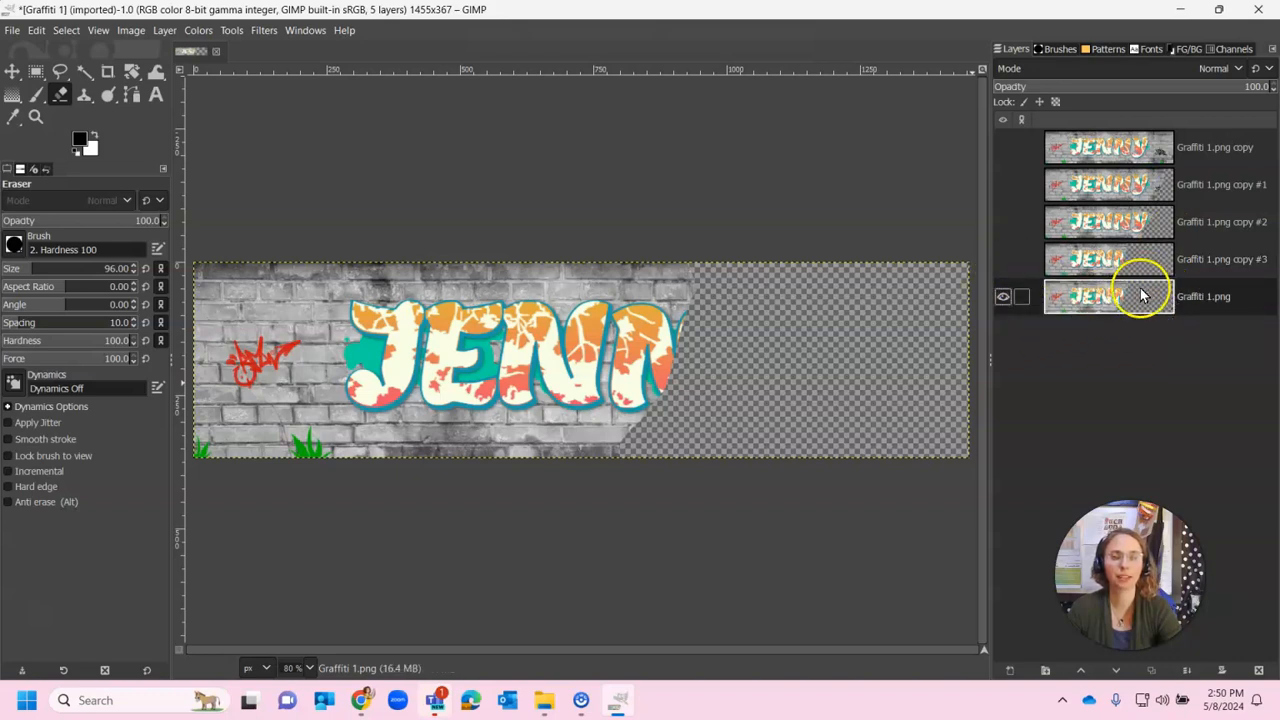
mouse_move(680, 263)
left_mouse_down()
mouse_move(685, 318)
mouse_move(607, 459)
mouse_move(659, 265)
mouse_move(594, 358)
mouse_move(557, 463)
left_mouse_up()
mouse_move(687, 282)
left_mouse_down()
mouse_move(617, 266)
mouse_move(640, 332)
mouse_move(605, 440)
mouse_move(675, 348)
mouse_move(628, 288)
mouse_move(535, 236)
mouse_move(634, 357)
left_mouse_up()
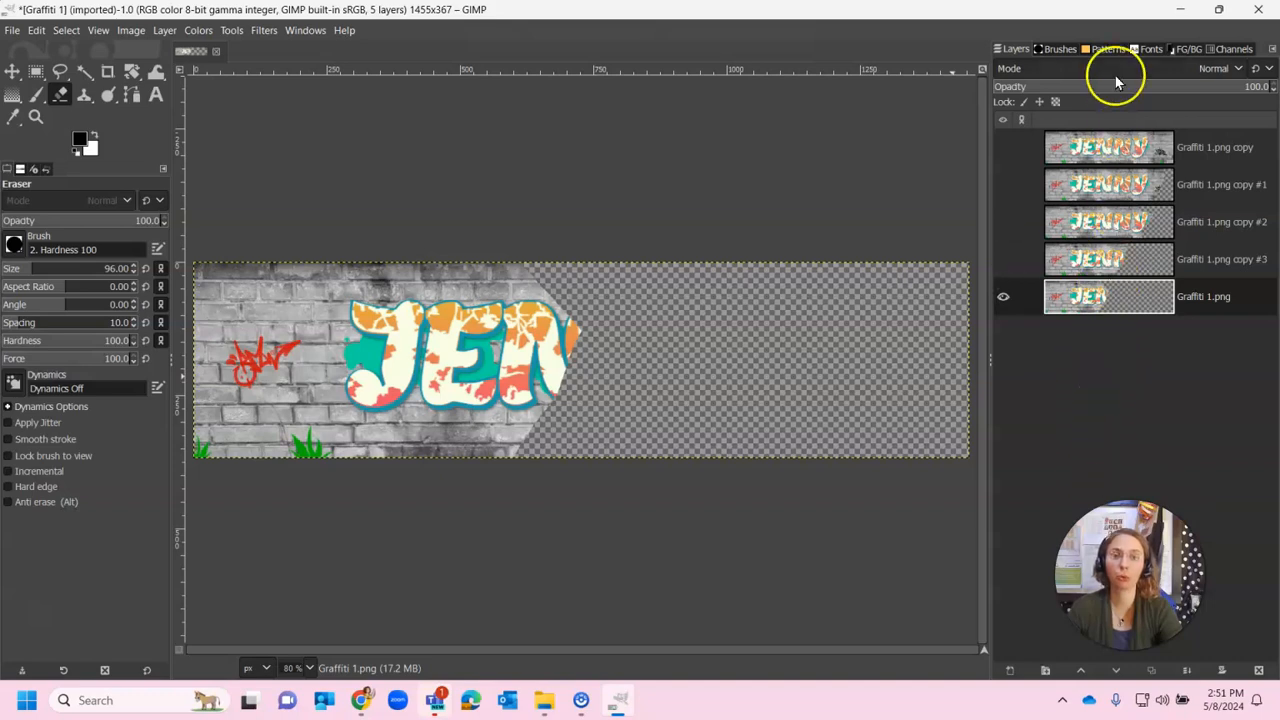
Duplicate the base layer as hidden copy #4, then erase the first N and wall below it
right_click(1097, 292)
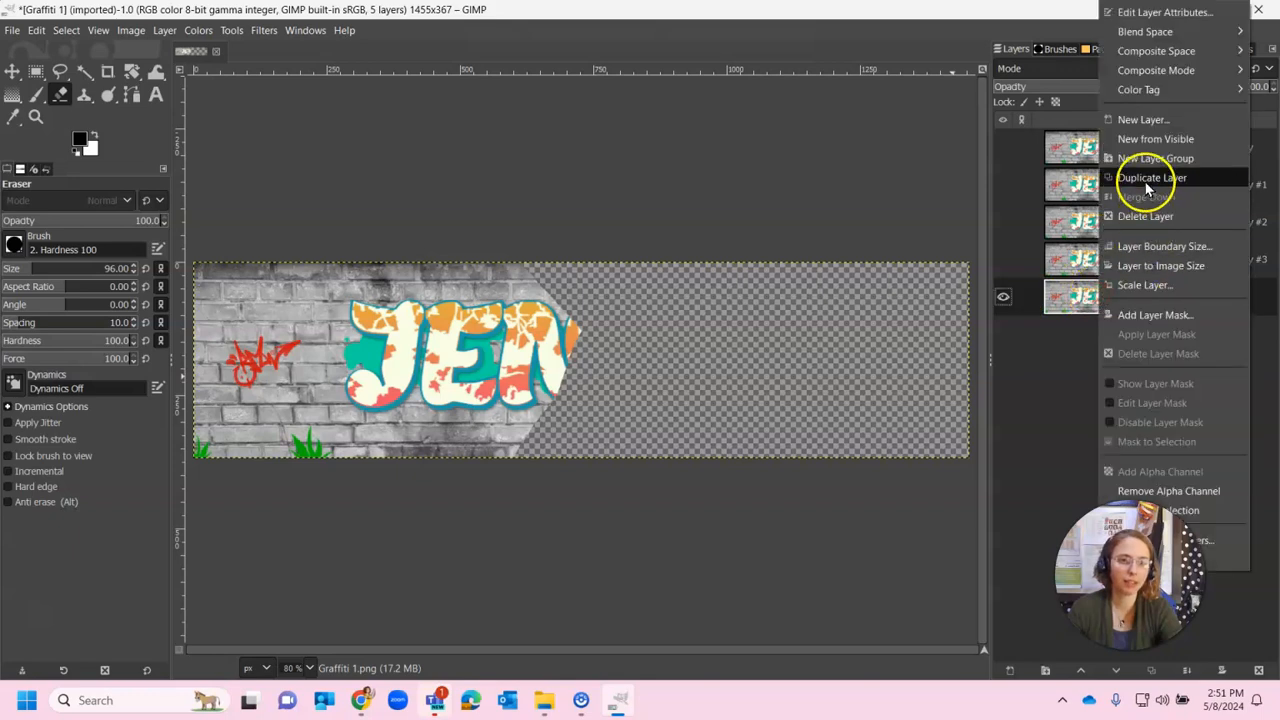
left_click(1152, 186)
left_click(1003, 296)
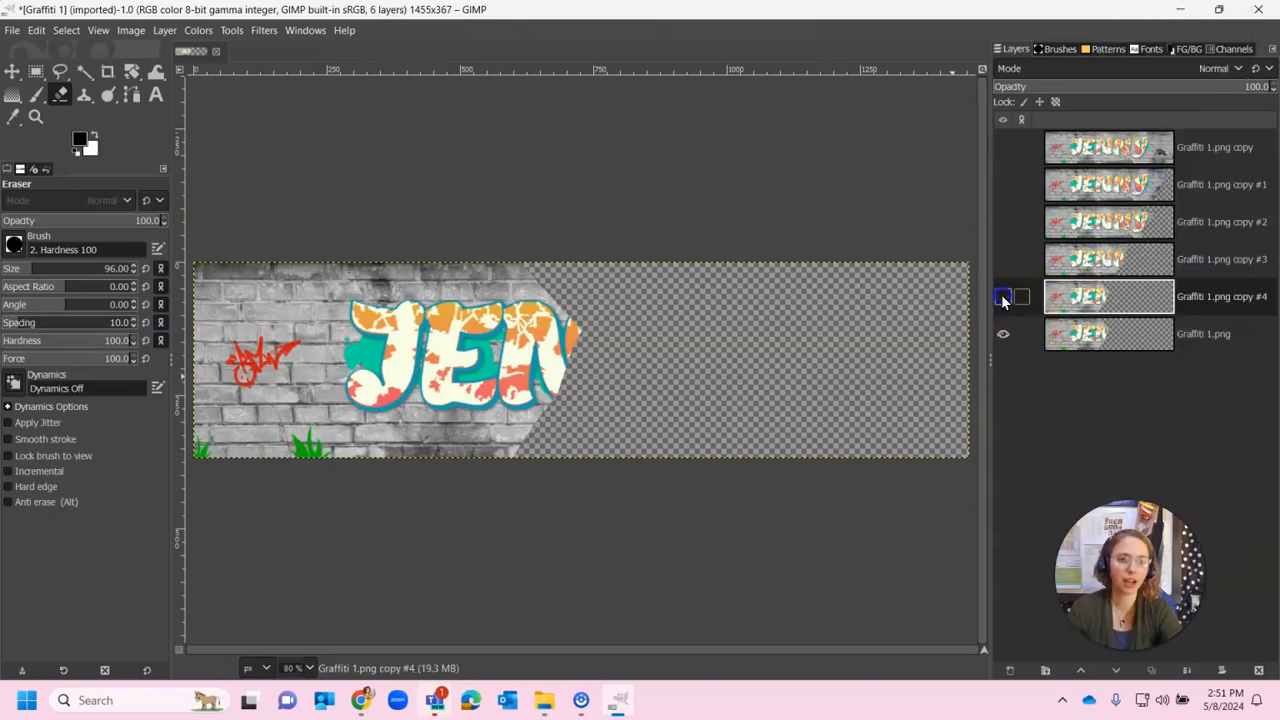
left_click(1120, 338)
mouse_move(623, 280)
left_mouse_down()
mouse_move(537, 459)
mouse_move(560, 206)
mouse_move(507, 429)
mouse_move(471, 501)
mouse_move(524, 218)
left_mouse_up()
Duplicate the base layer as hidden copy #5, then erase a diagonal strip off the J
left_click(1115, 335)
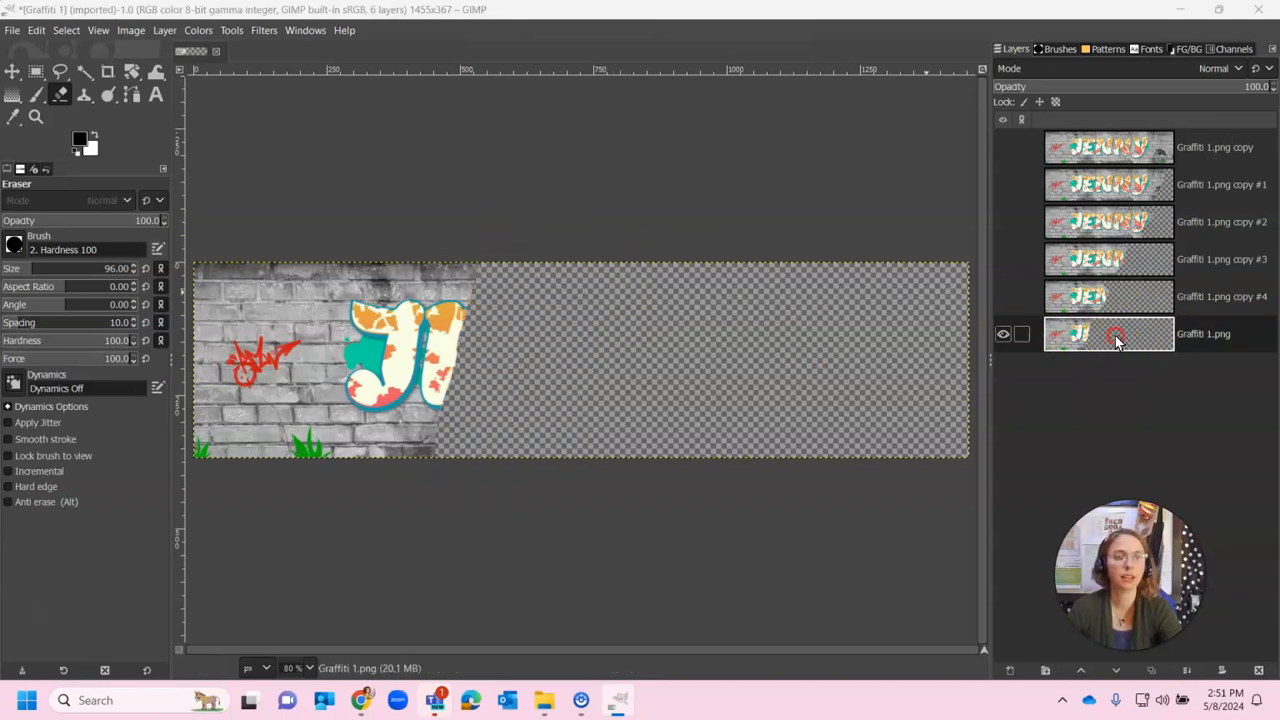
right_click(1120, 334)
left_click(1166, 178)
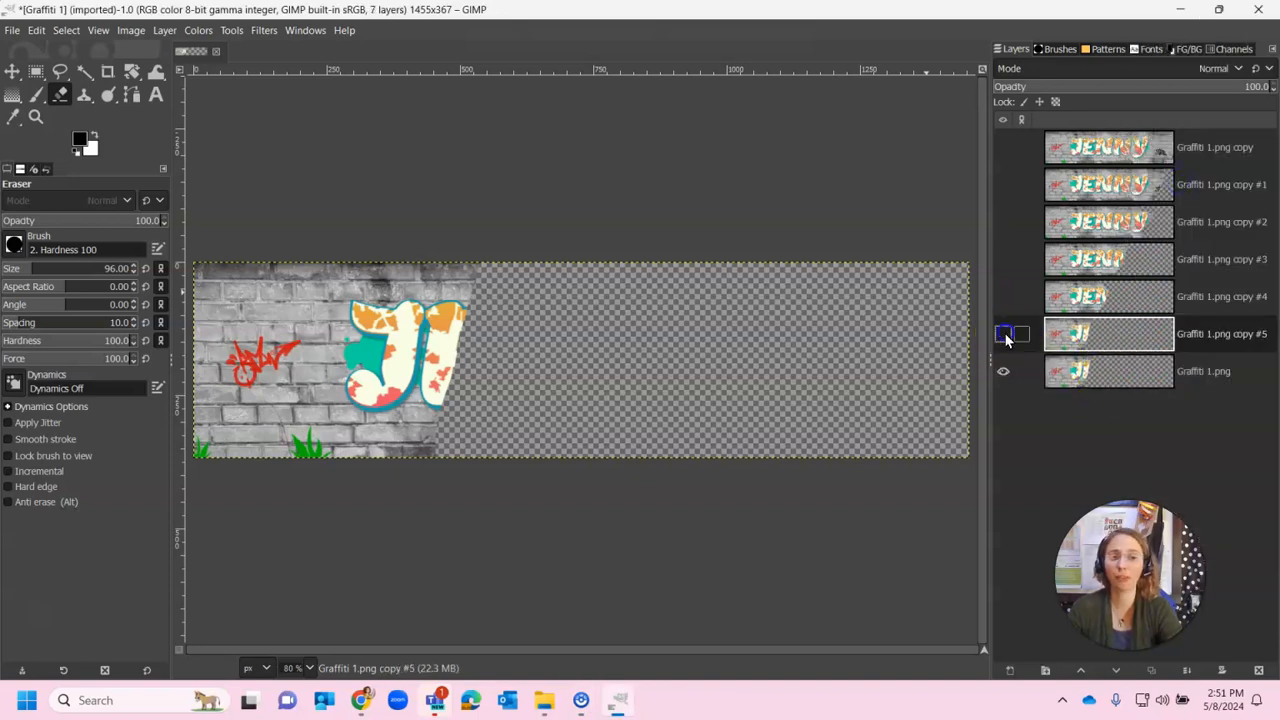
left_click(1075, 365)
mouse_move(505, 266)
left_mouse_down()
mouse_move(420, 455)
mouse_move(407, 451)
mouse_move(475, 237)
mouse_move(345, 484)
mouse_move(415, 216)
left_mouse_up()
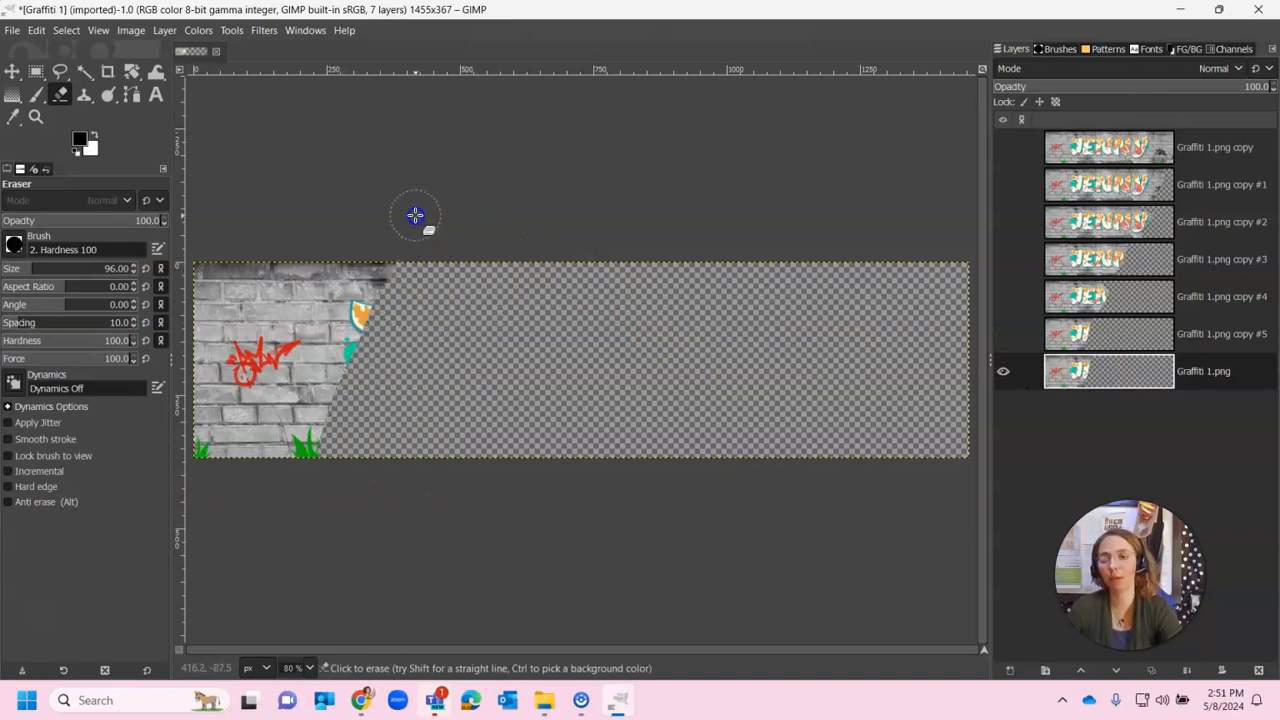
Duplicate the base layer as hidden copy #6, then erase the teal blob, grass and red tag
right_click(1097, 370)
left_click(1146, 178)
left_click(1003, 371)
left_click(1076, 408)
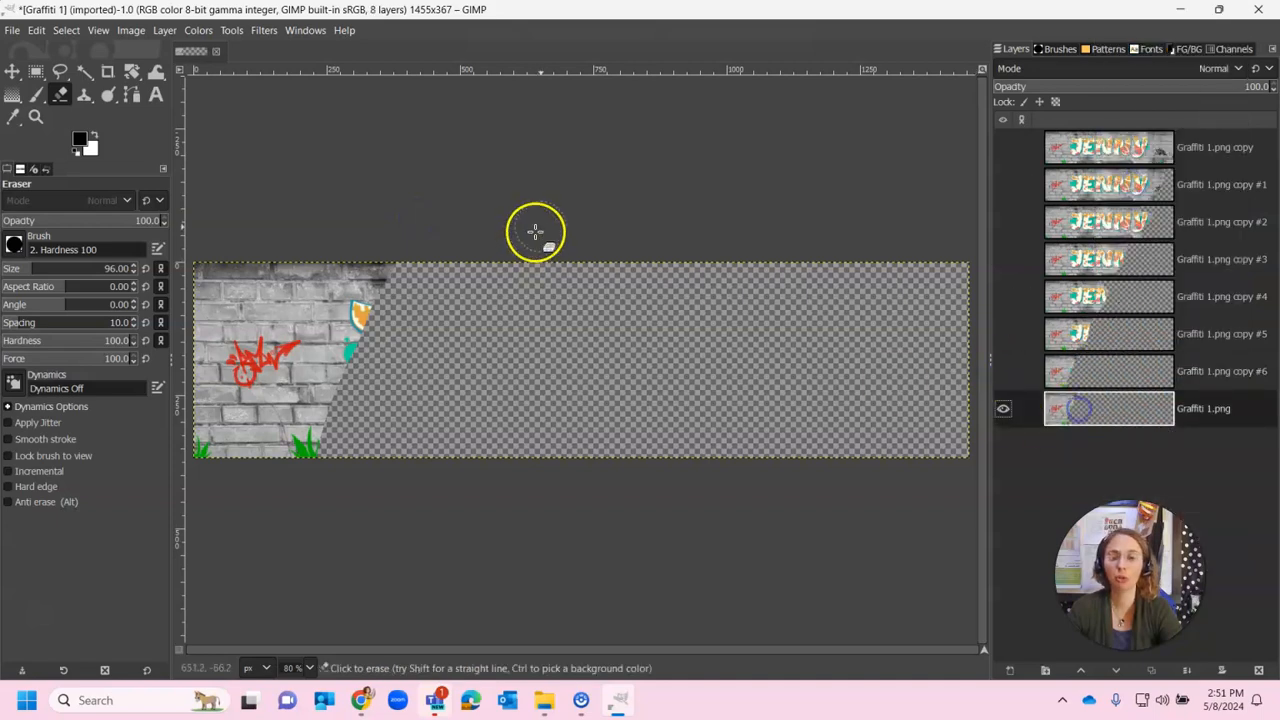
mouse_move(408, 237)
left_mouse_down()
mouse_move(363, 358)
mouse_move(308, 432)
left_mouse_up()
mouse_move(369, 260)
left_mouse_down()
mouse_move(337, 266)
mouse_move(251, 403)
mouse_move(237, 467)
mouse_move(285, 405)
left_mouse_up()
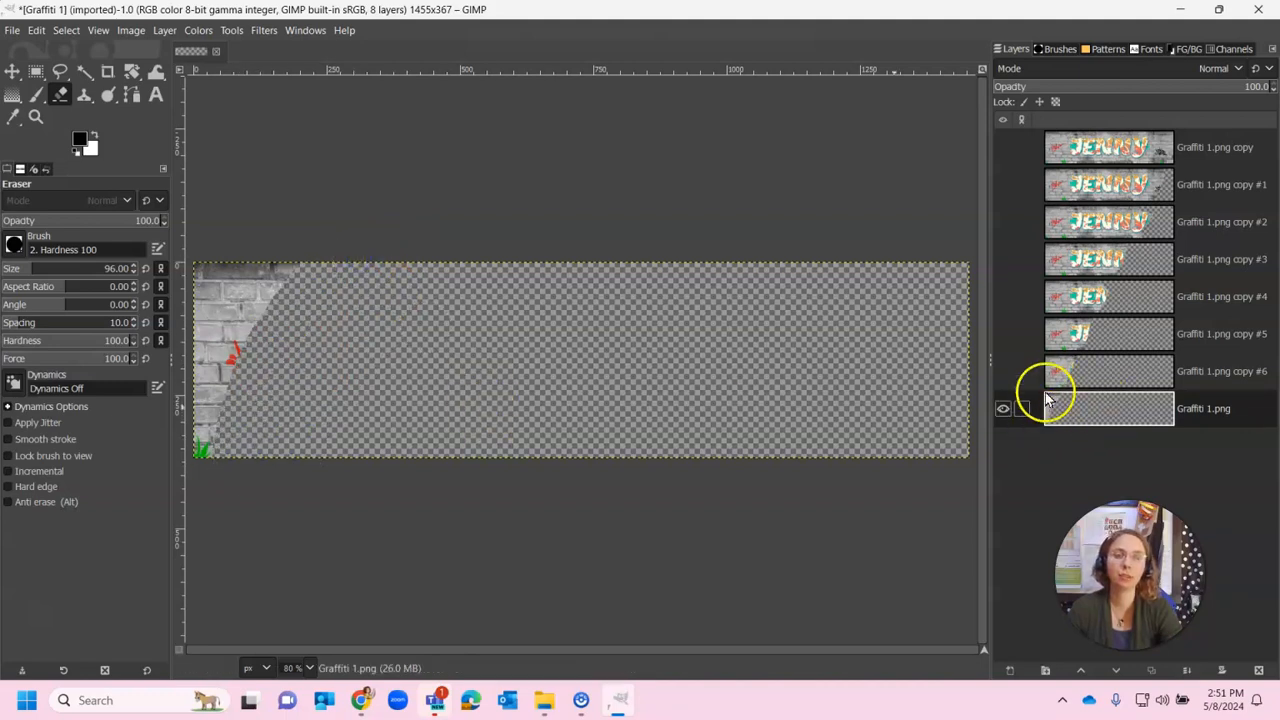
Duplicate the base layer as copy #7, then erase the brick strip along the left edge
left_click(1075, 419)
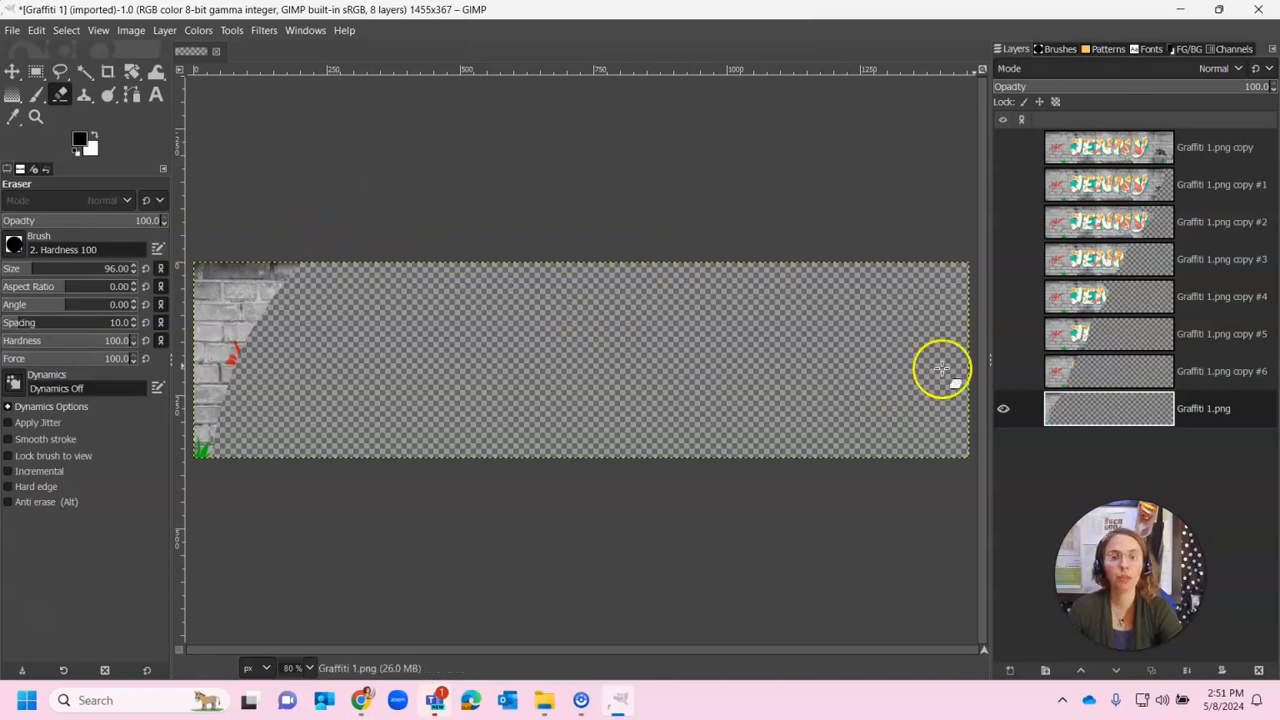
right_click(1080, 406)
left_click(1118, 178)
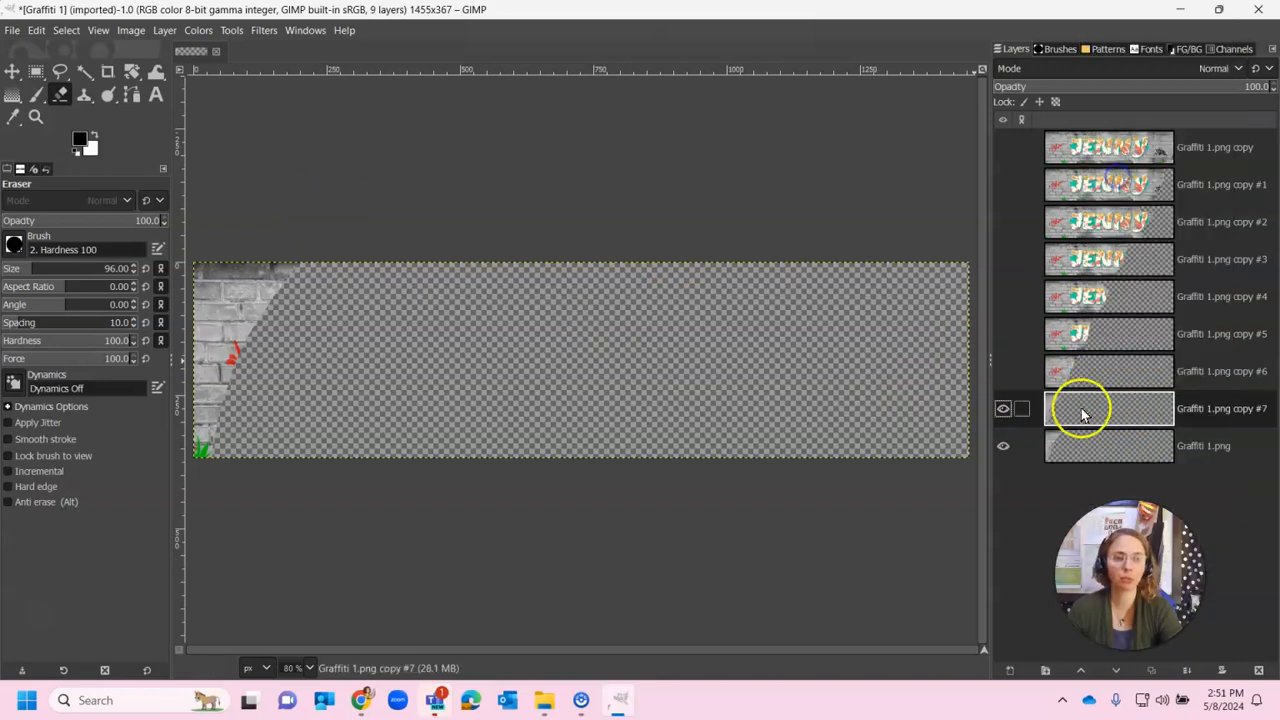
left_click(1080, 447)
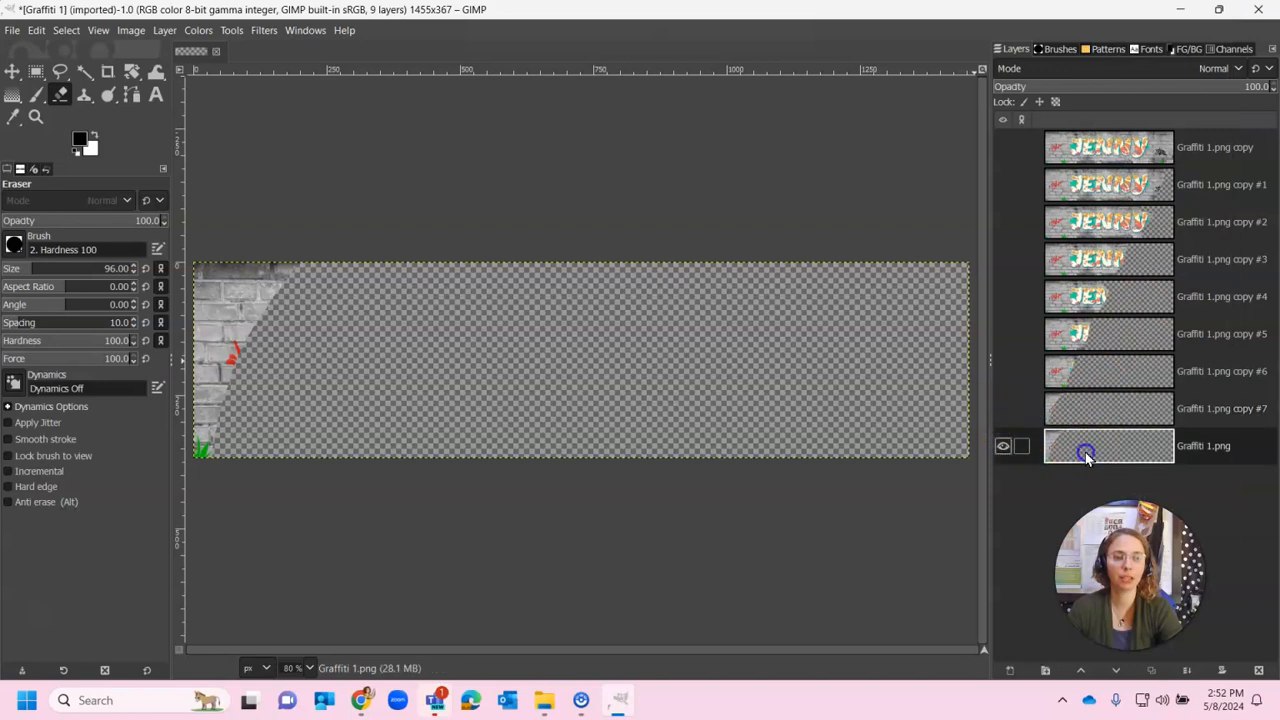
mouse_move(252, 250)
left_mouse_down()
mouse_move(217, 262)
mouse_move(189, 306)
mouse_move(216, 474)
mouse_move(209, 397)
left_mouse_up()
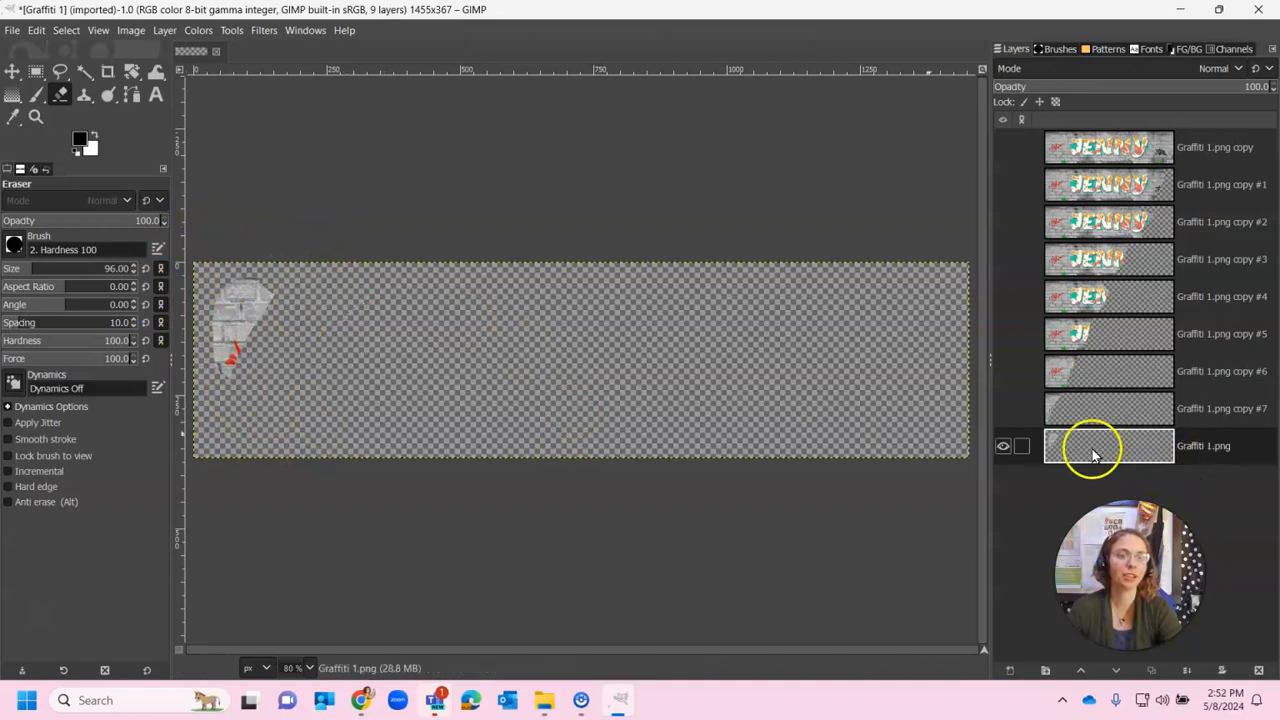
Turn visibility back on for copies #7 through #1 and the top layer
left_click(999, 409)
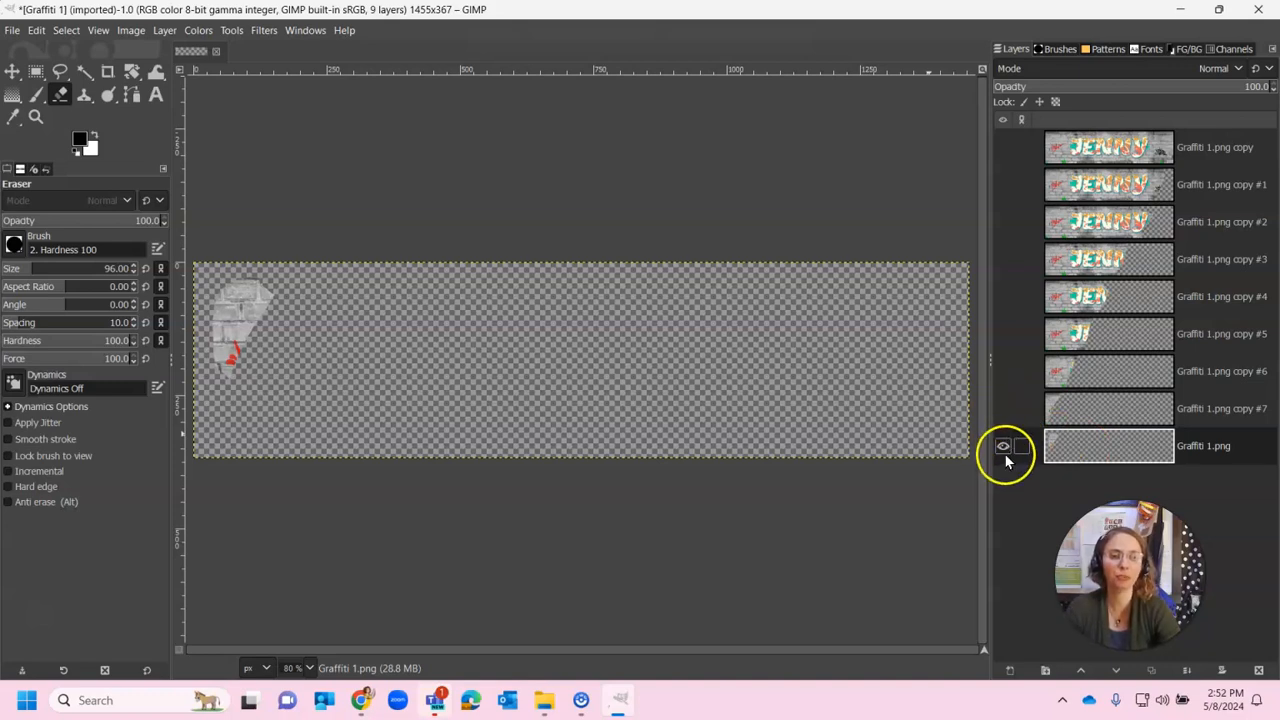
left_click(1002, 375)
left_click(1003, 336)
left_click(1003, 297)
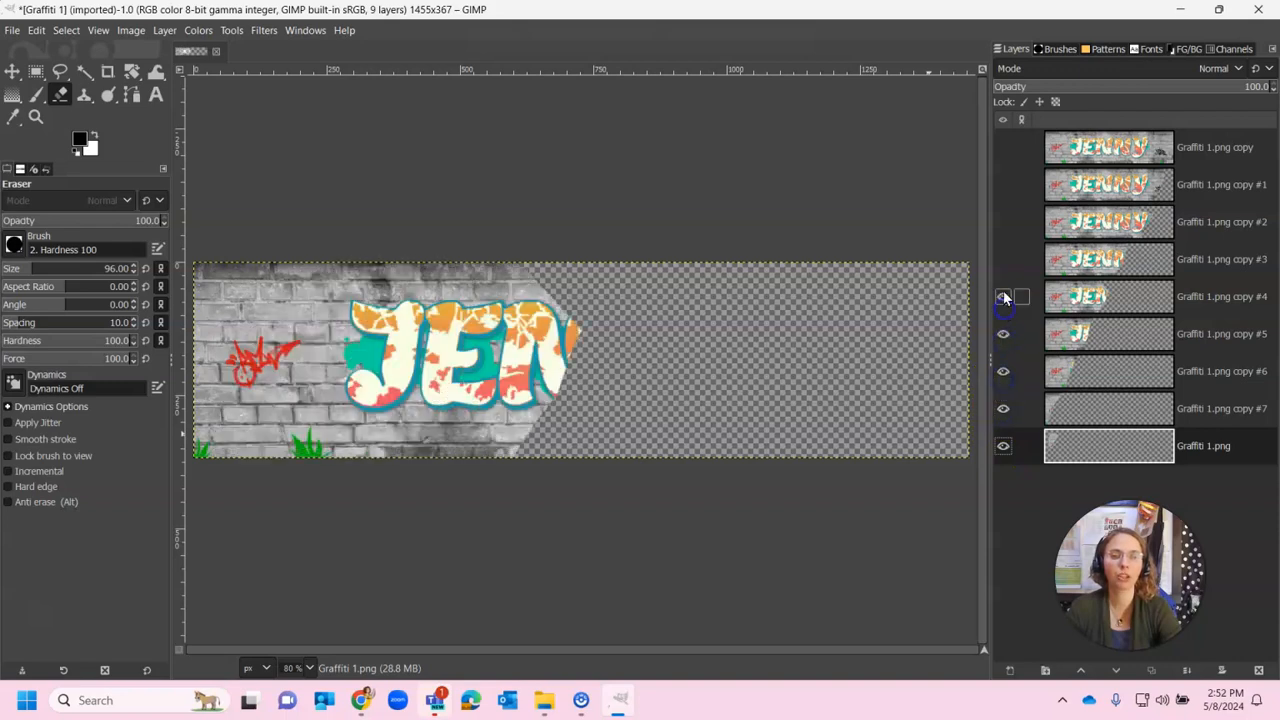
left_click(1002, 261)
left_click(1002, 233)
left_click(1003, 192)
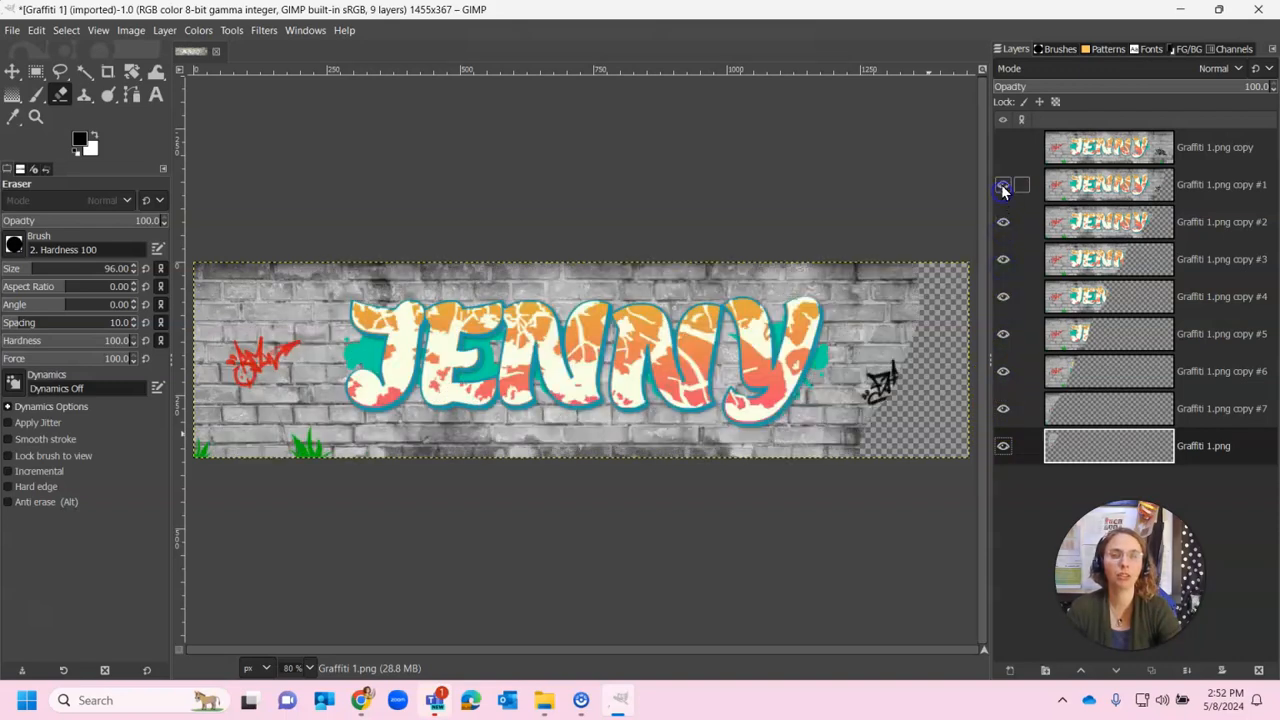
left_click(1002, 158)
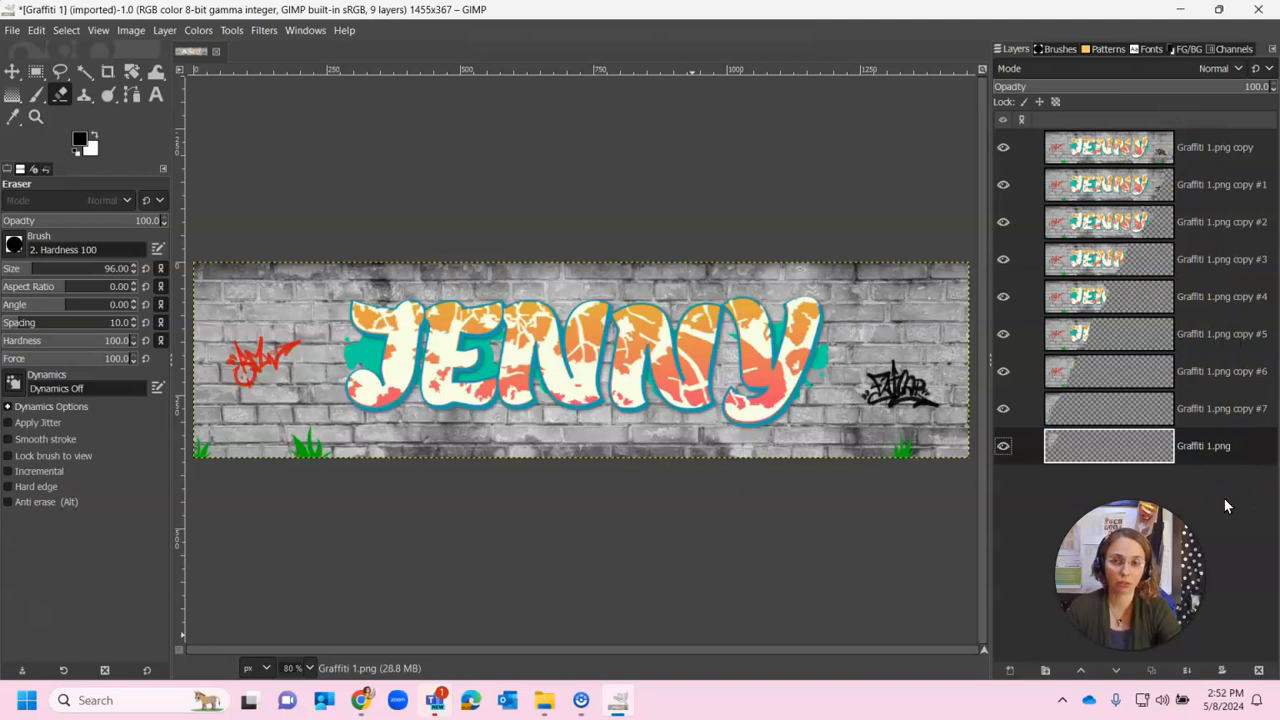
Trim the '.png copy' and '.png' suffixes from the top and bottom layer names
double_click(1215, 150)
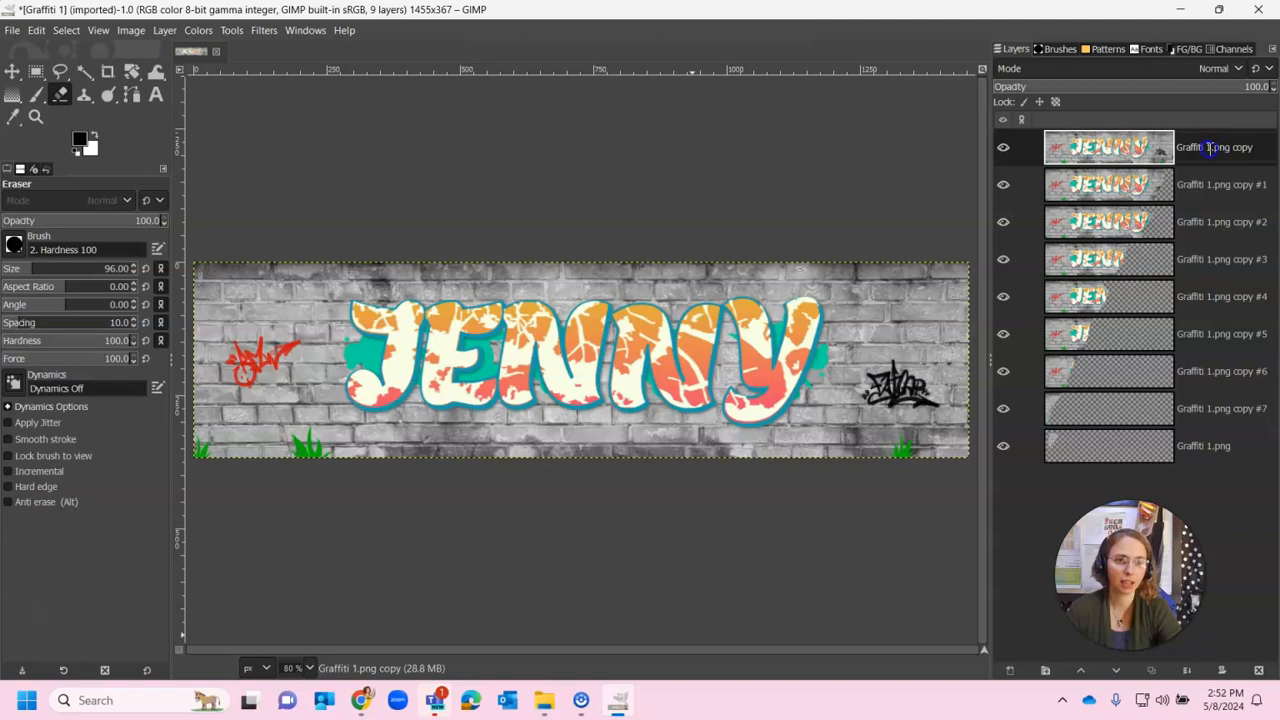
key("BackSpace")
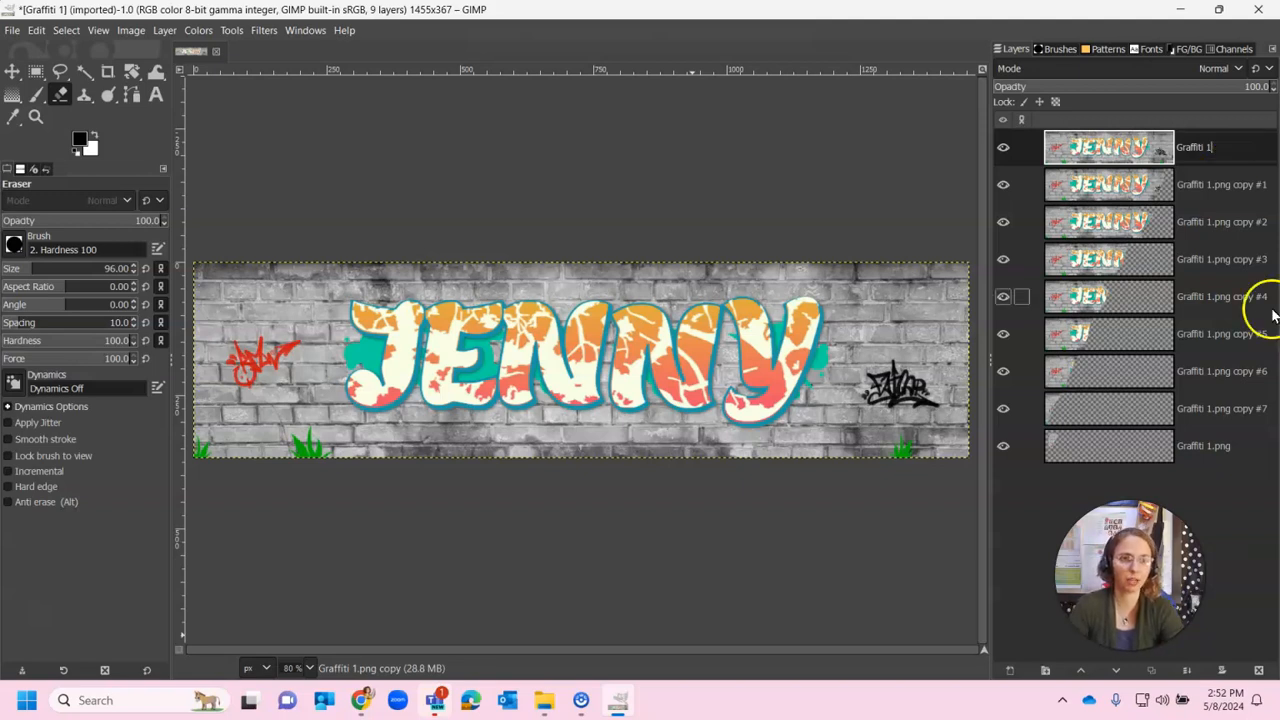
left_click(1201, 187)
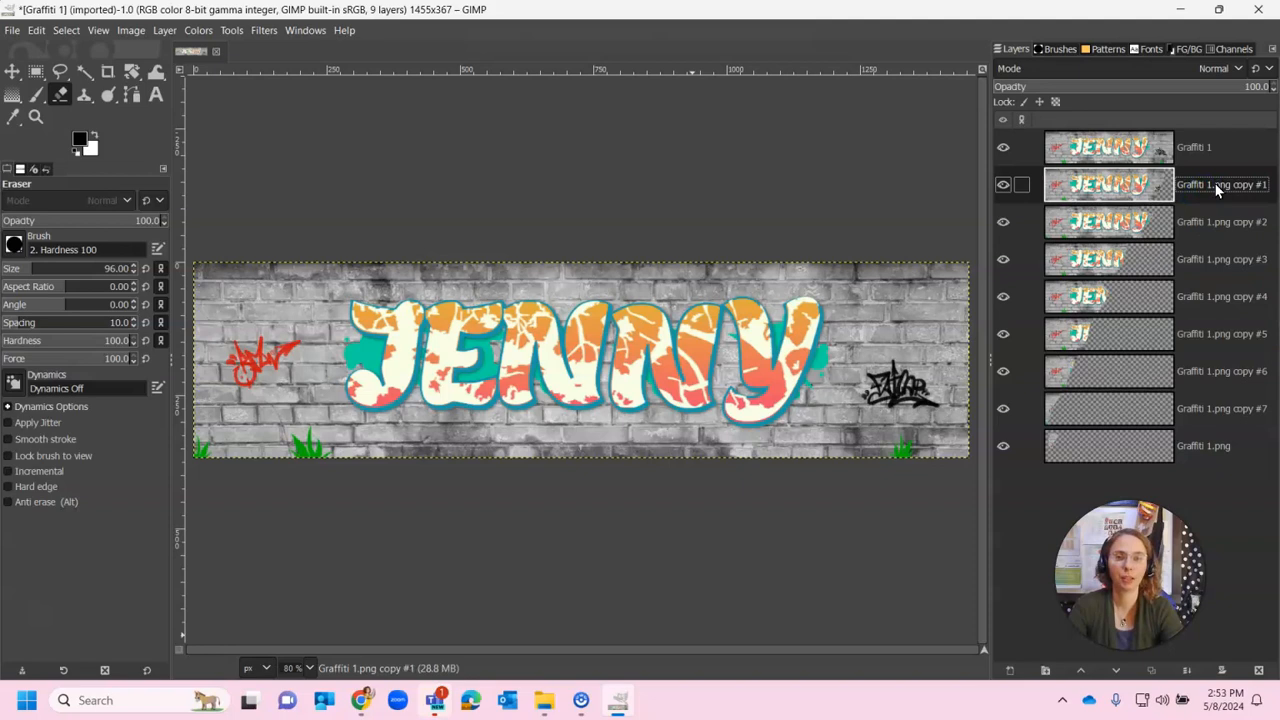
double_click(1208, 445)
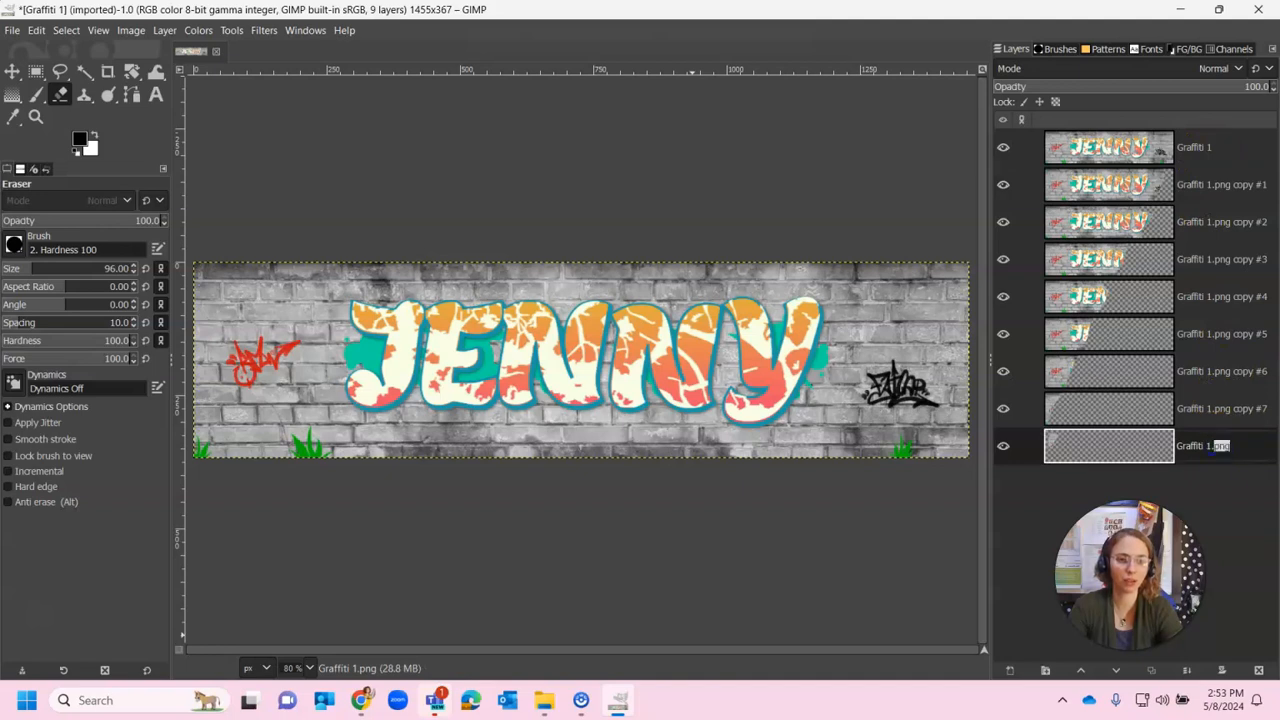
key("BackSpace")
left_click(1208, 408)
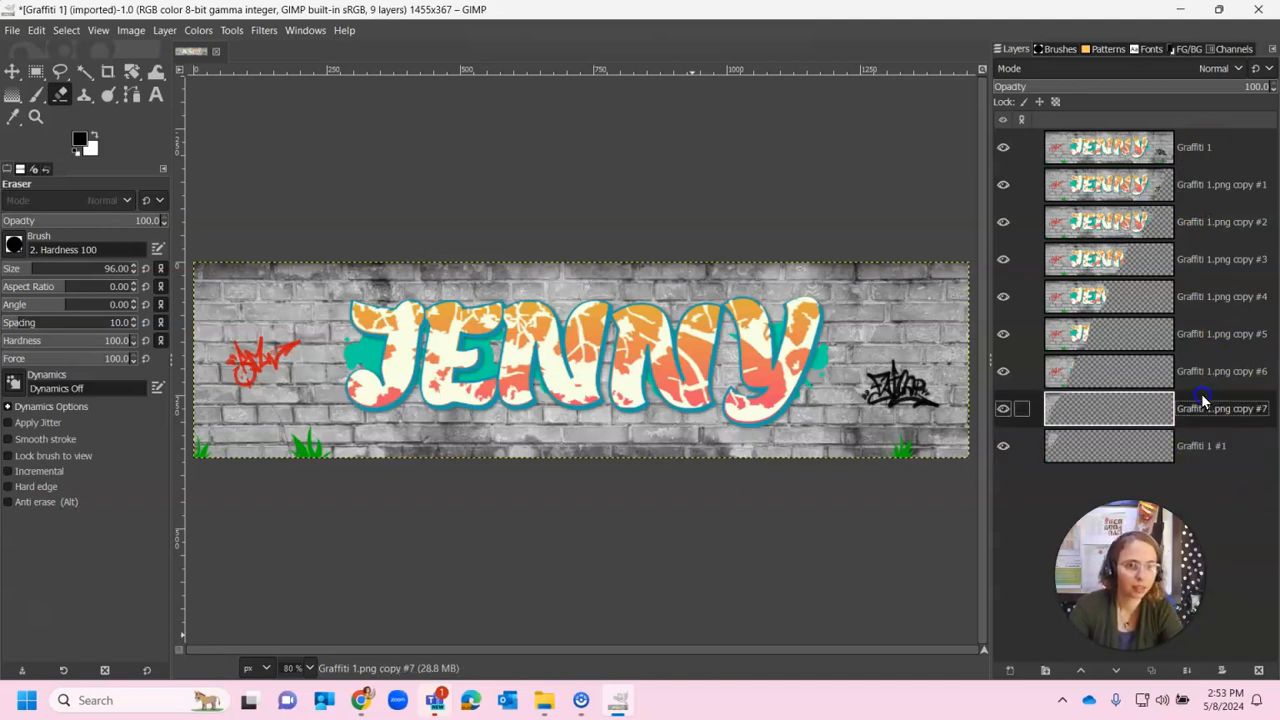
Rename the copy #7 and copy #6 layers to Graffiti 2 and Graffiti 3
right_click(1208, 408)
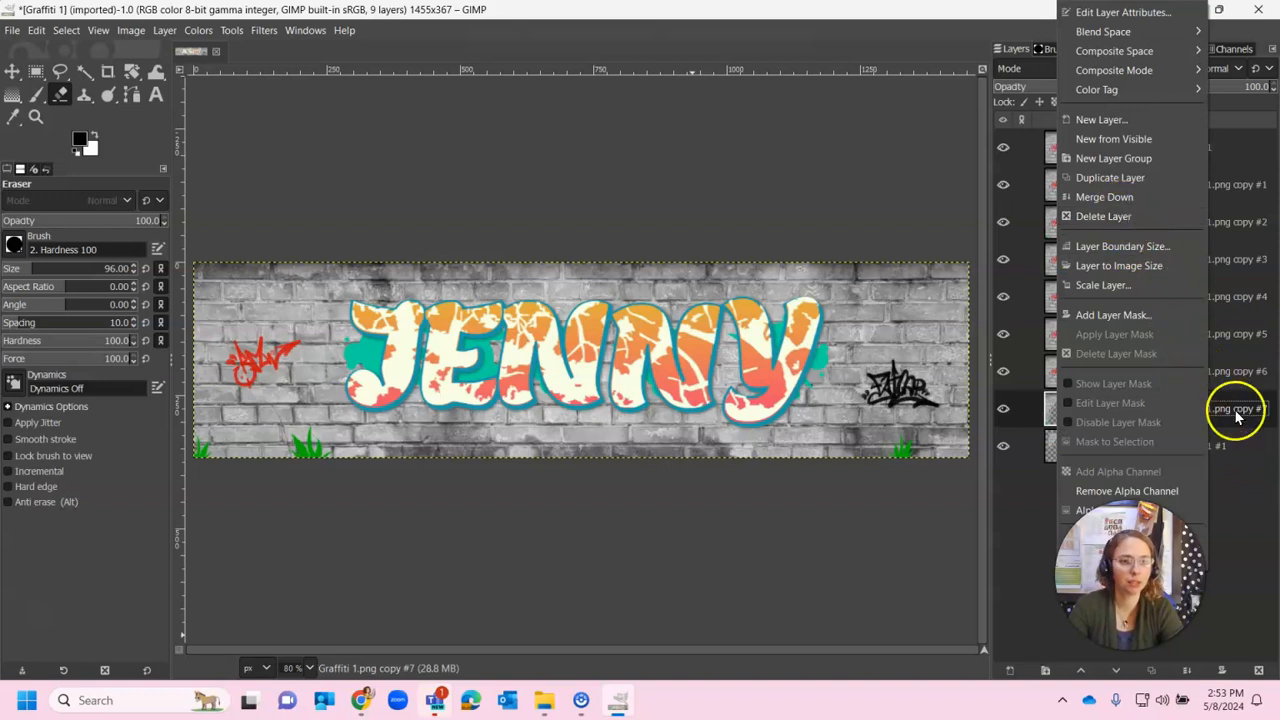
double_click(1236, 409)
left_click(1206, 409)
key("shift+End")
type("2")
key("Return")
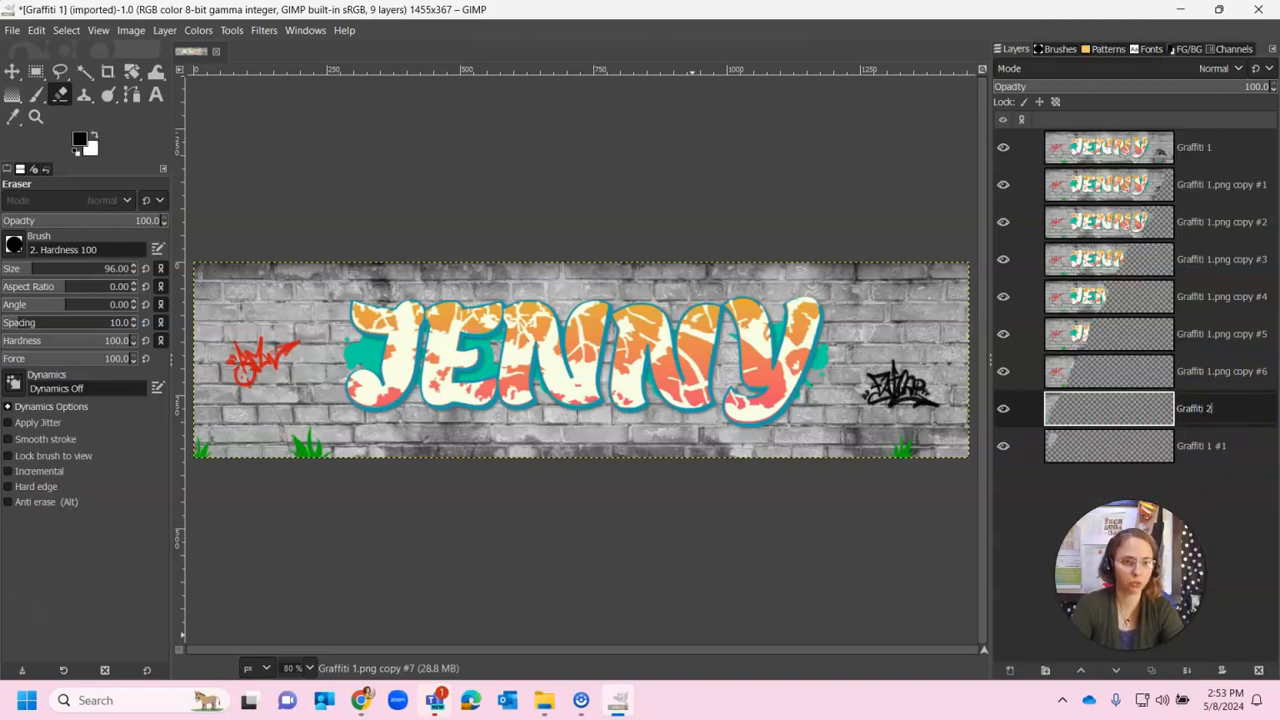
left_click(1220, 372)
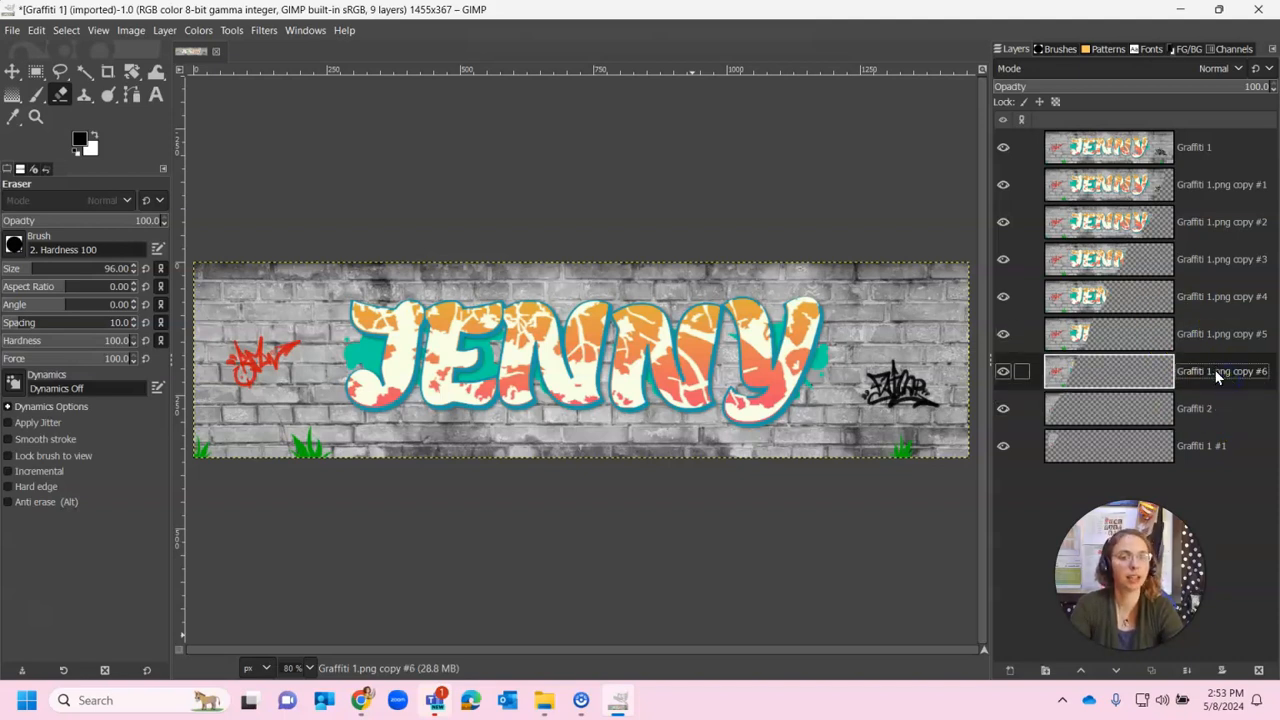
double_click(1217, 372)
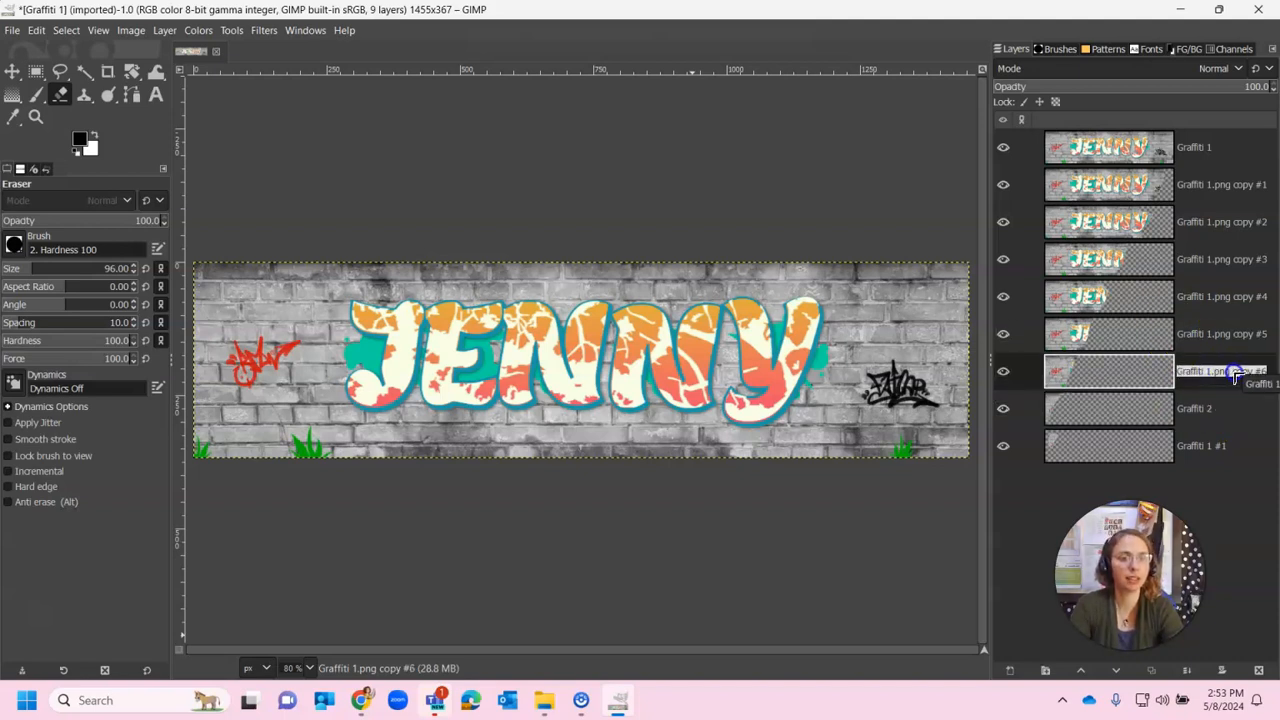
left_click(1207, 370)
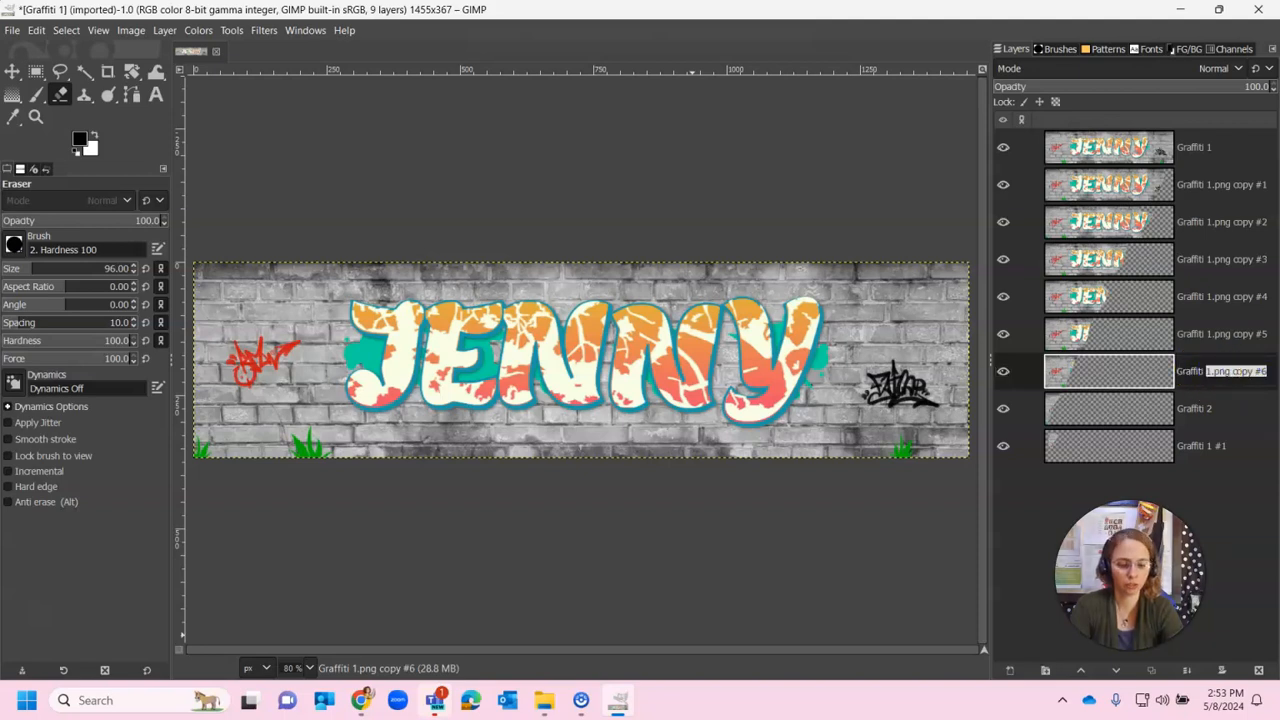
Rename the copy #5 and copy #4 layers to Graffiti 4 and Graffiti 5
double_click(1226, 340)
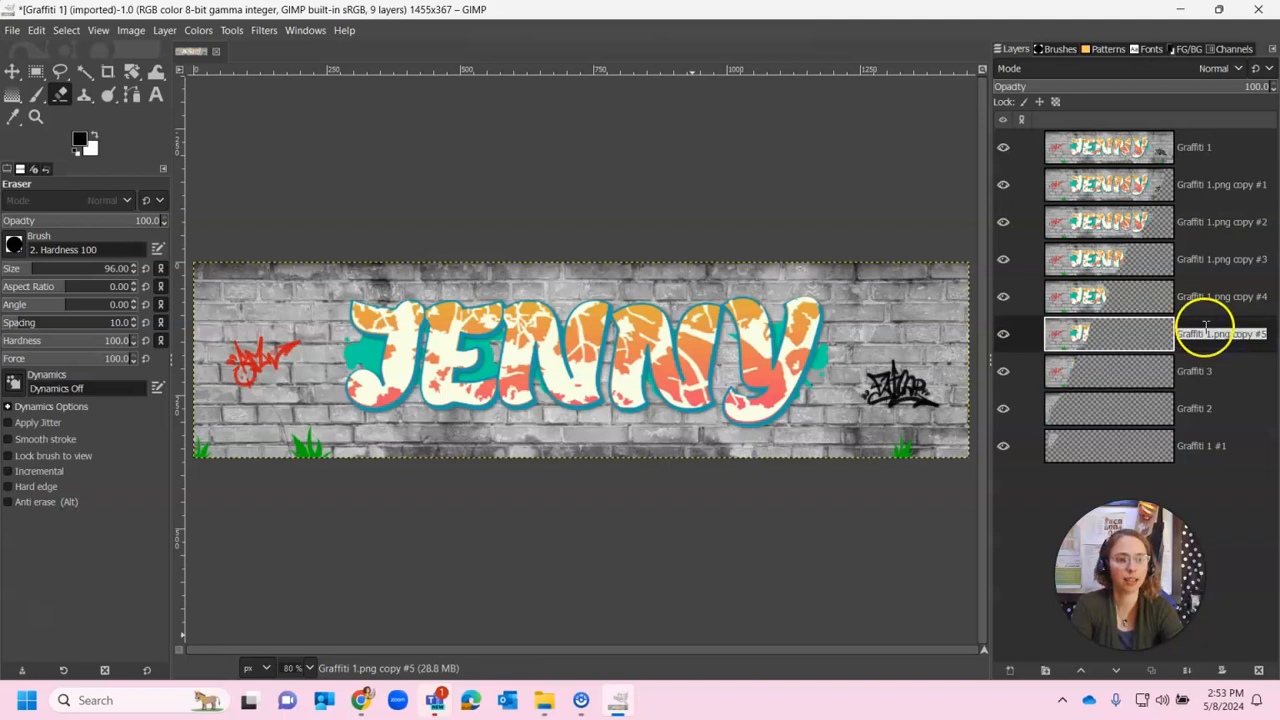
left_click(1209, 333)
left_click_drag(1208, 334, 1266, 334)
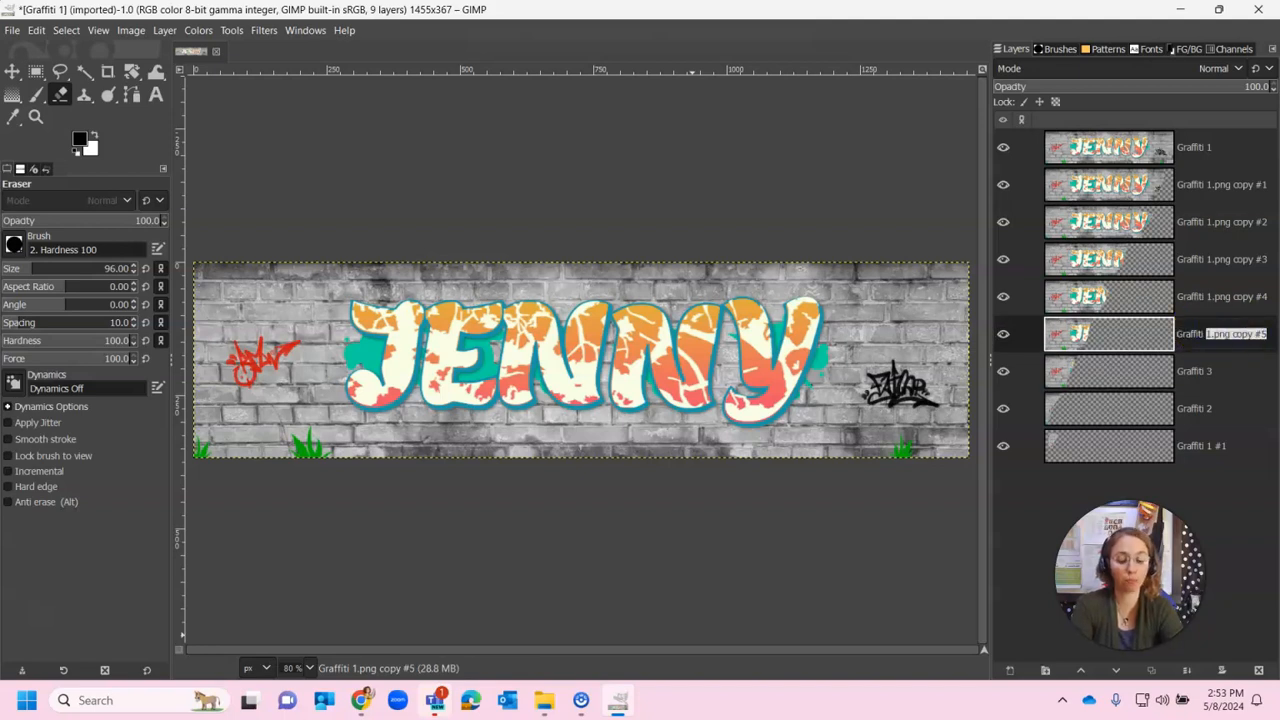
double_click(1217, 297)
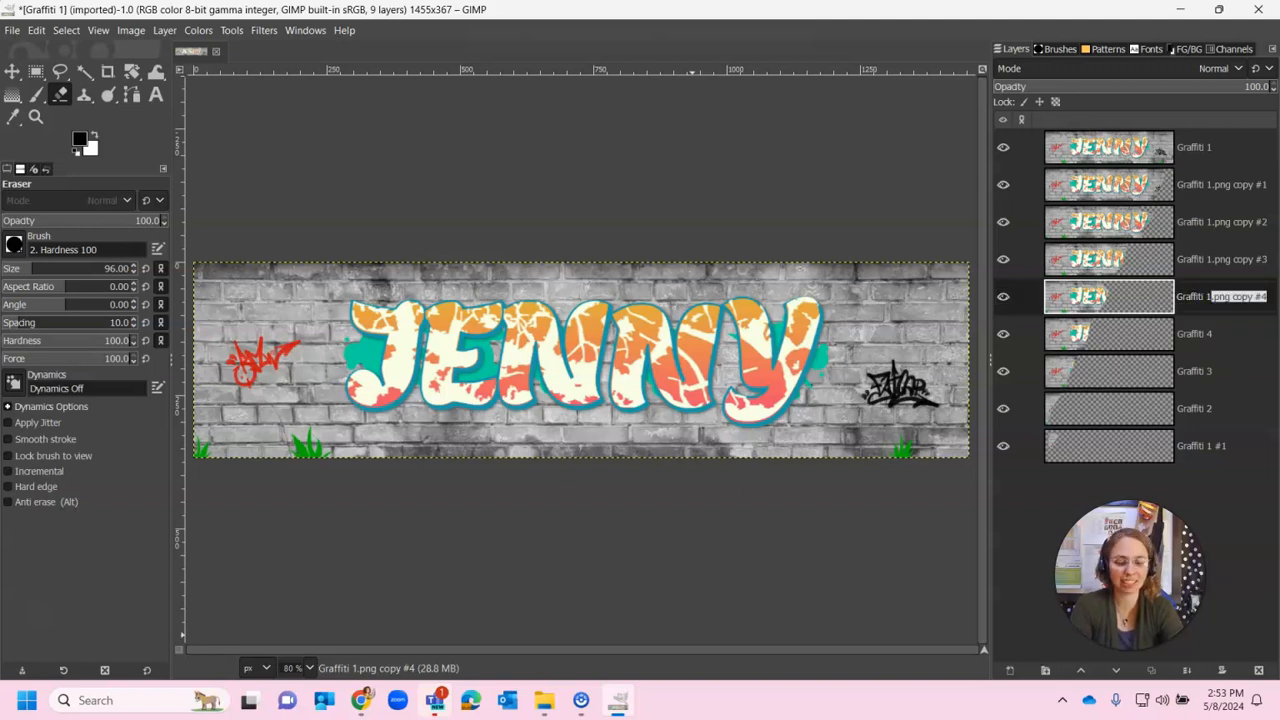
type("5")
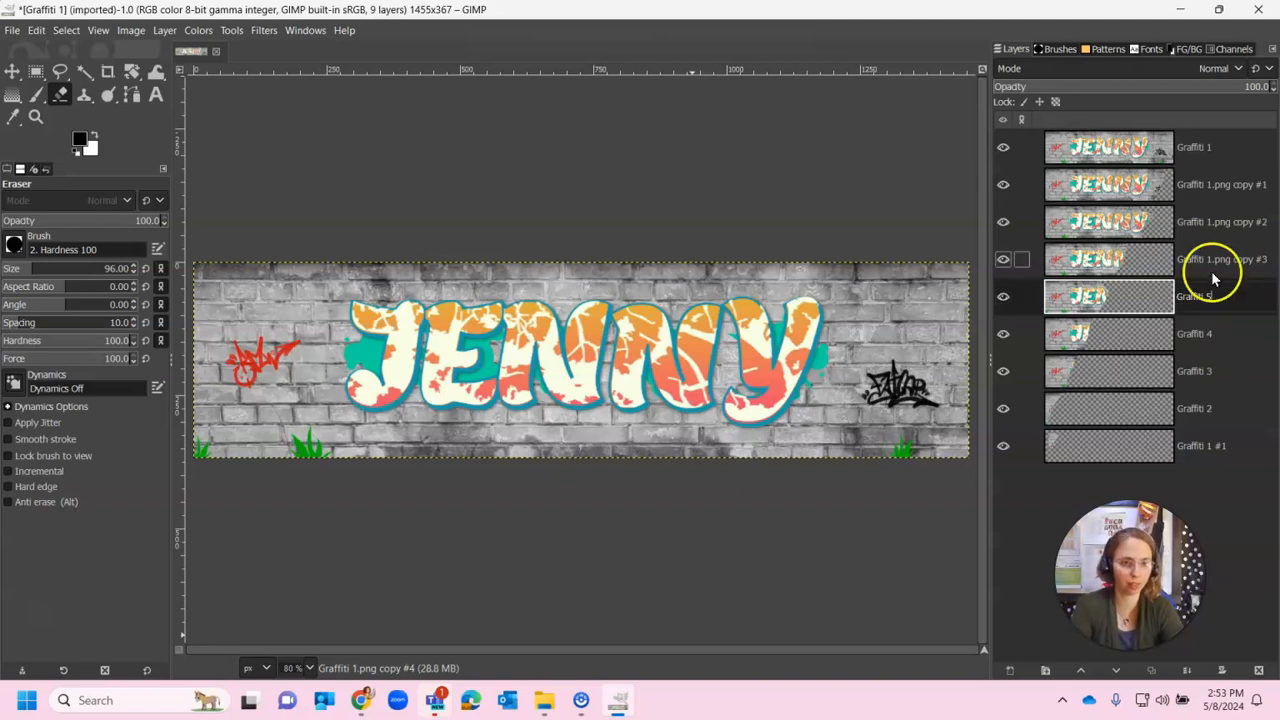
left_click(1221, 262)
Rename the copy #3 and copy #2 layers to Graffiti 6 and Graffiti 7
double_click(1213, 261)
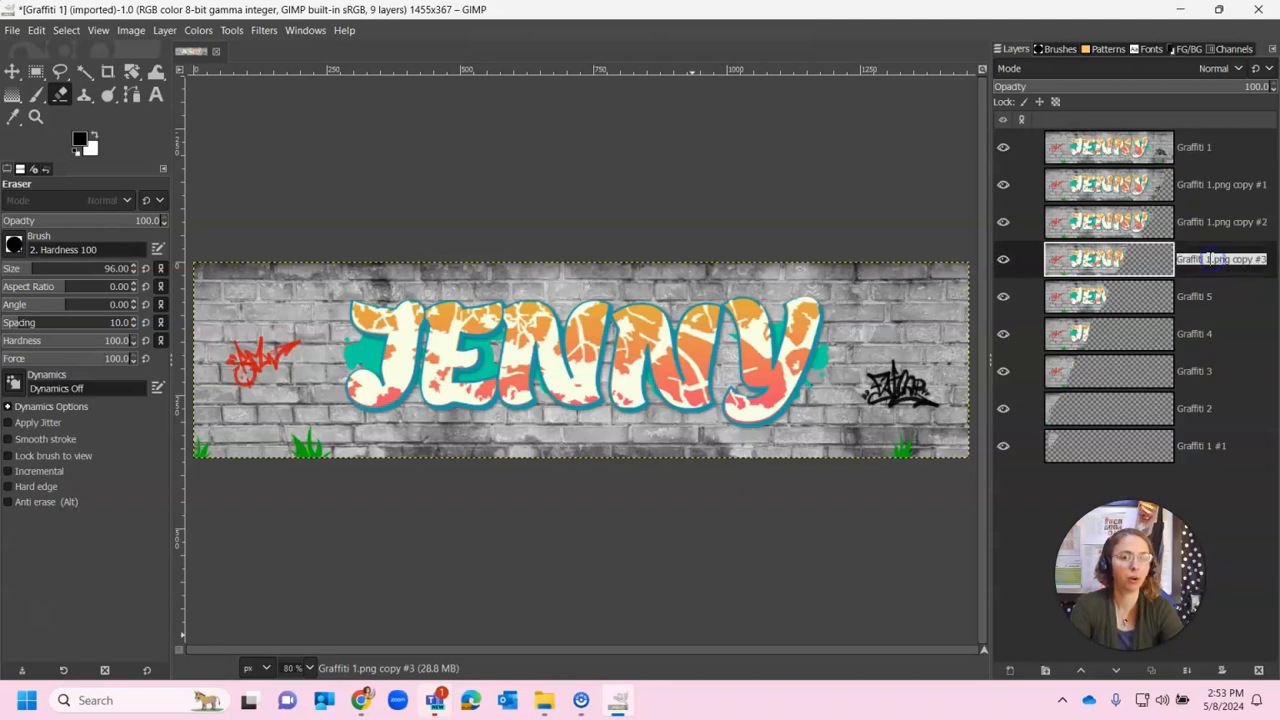
left_click(1234, 265)
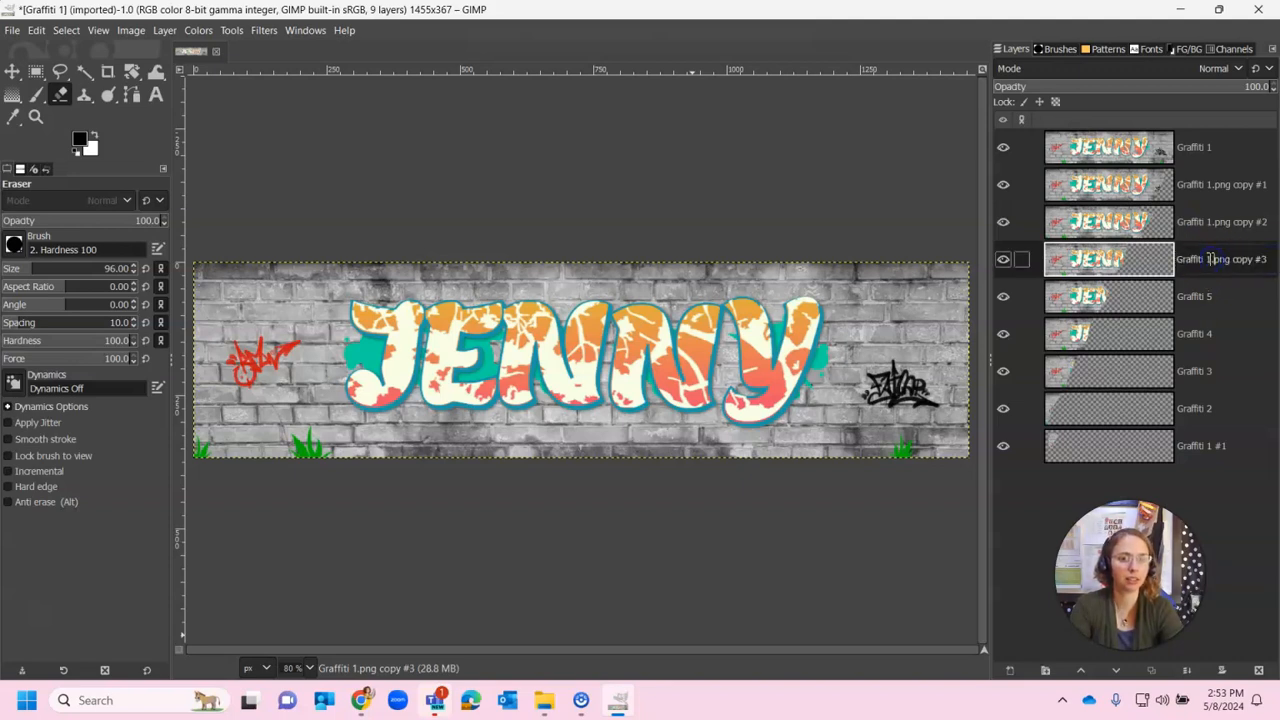
type("6")
key("Return")
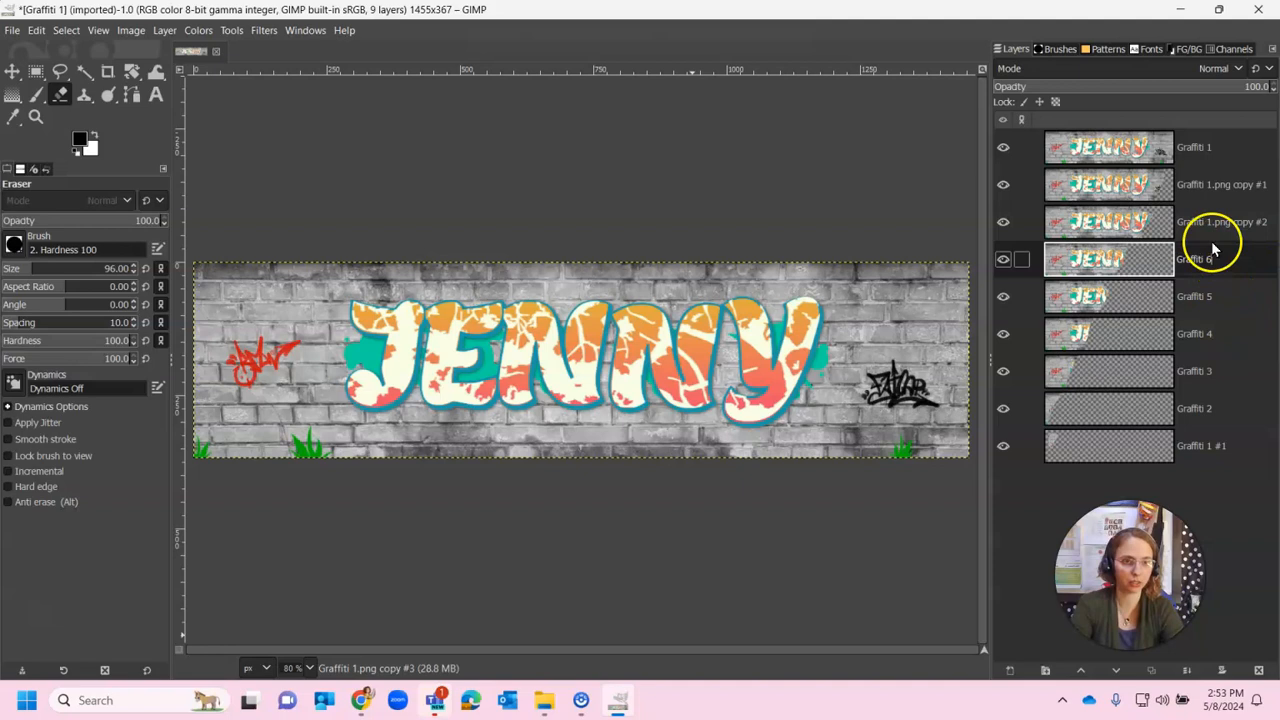
left_click(1210, 222)
left_click(1210, 222)
left_click(1208, 220)
type("7")
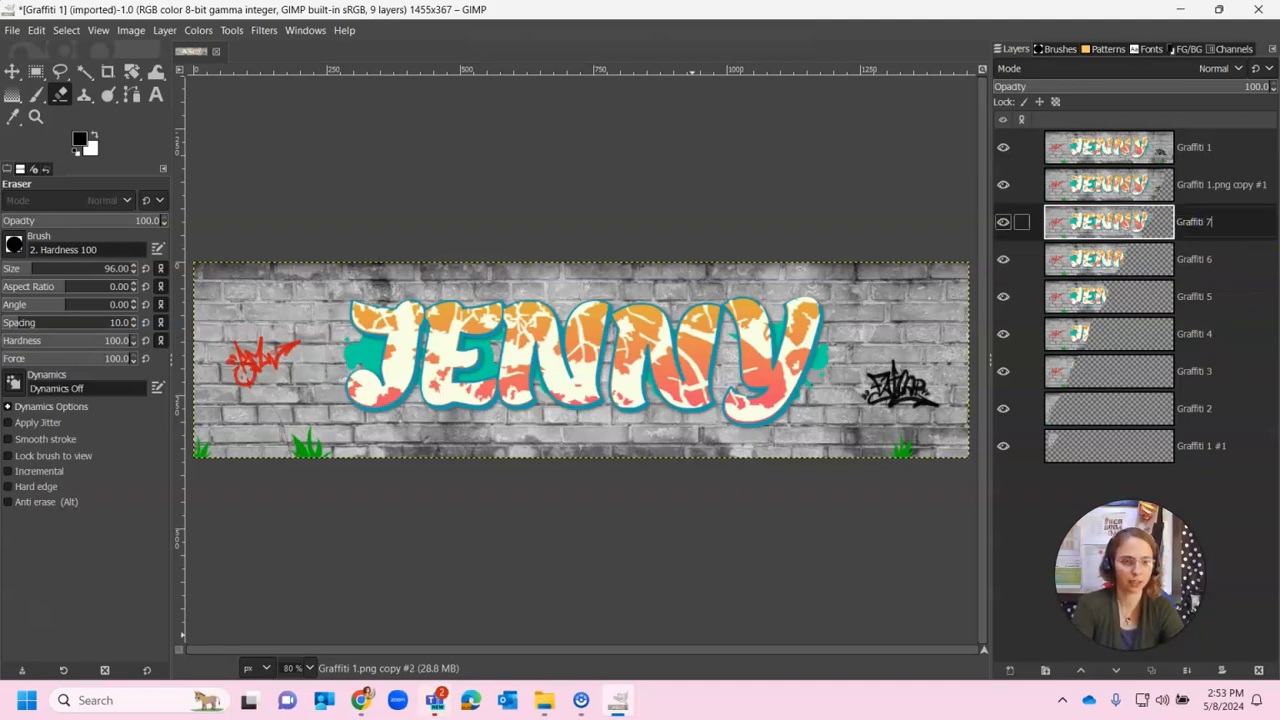
left_click(1215, 196)
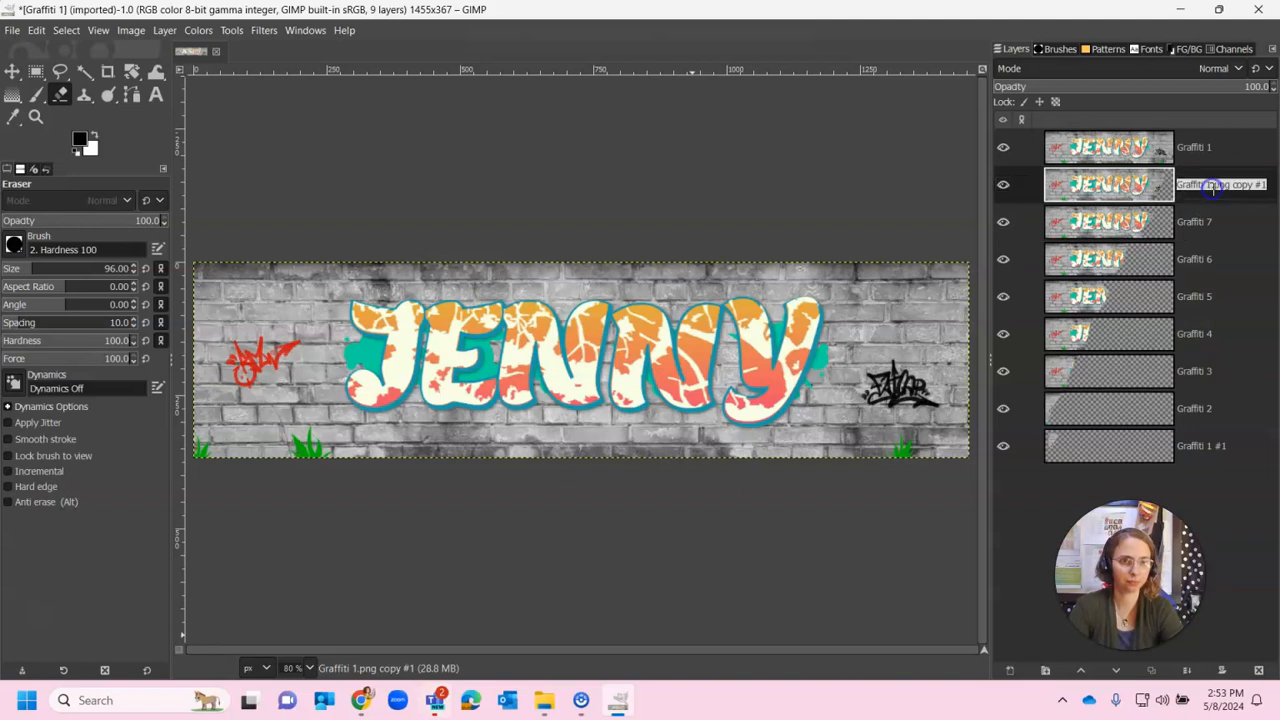
Rename copy #1 to Graffiti 8, the top layer to Graffiti 9, and the bottom to Graffiti 1
left_click(1222, 184)
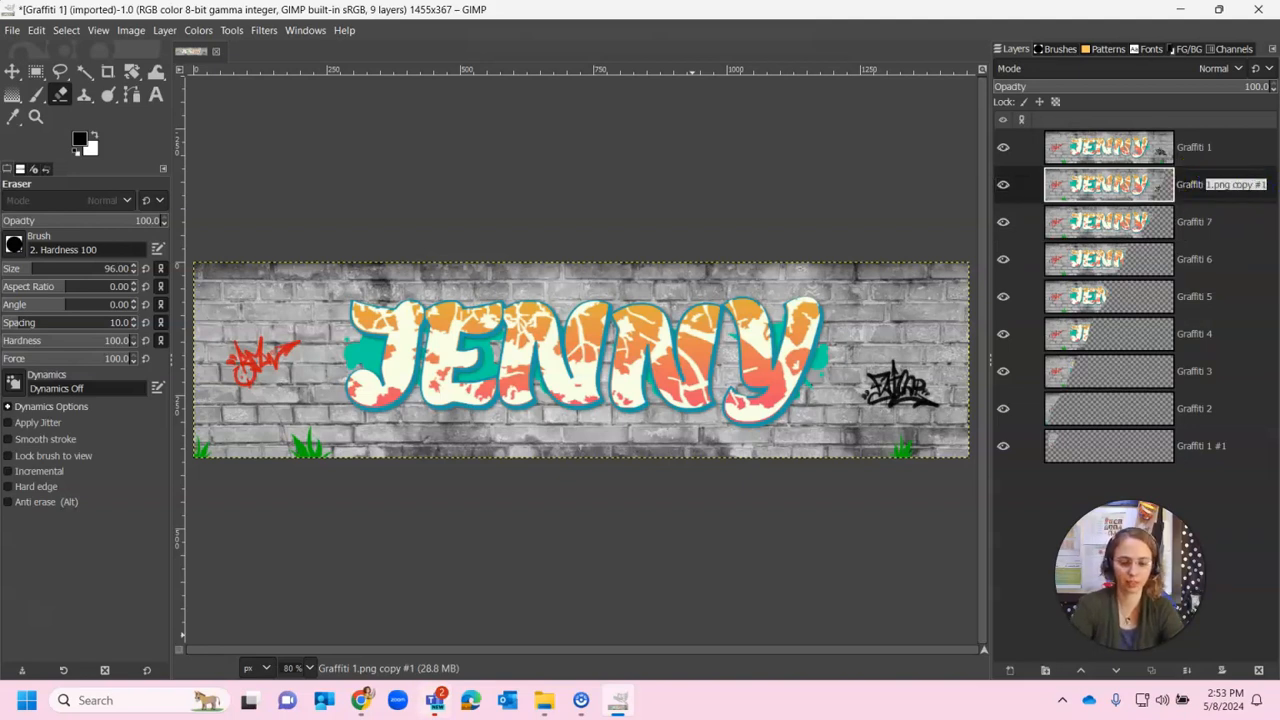
double_click(1195, 149)
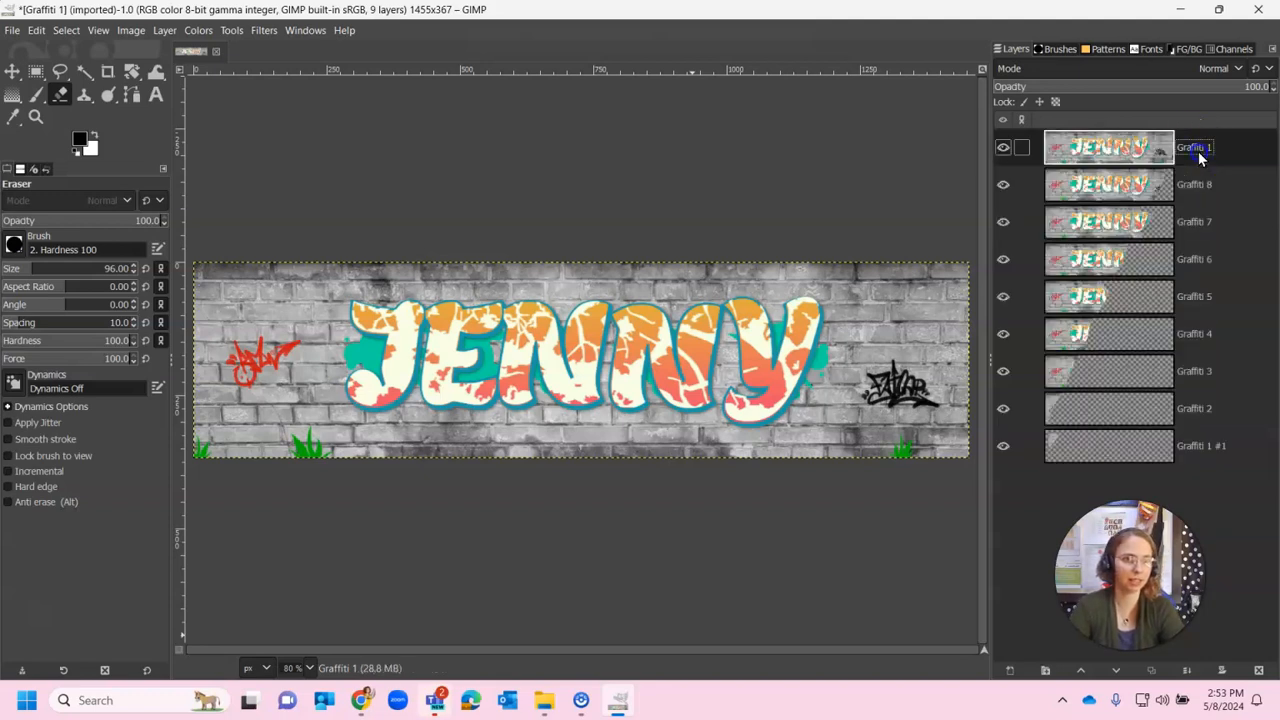
left_click(1207, 147)
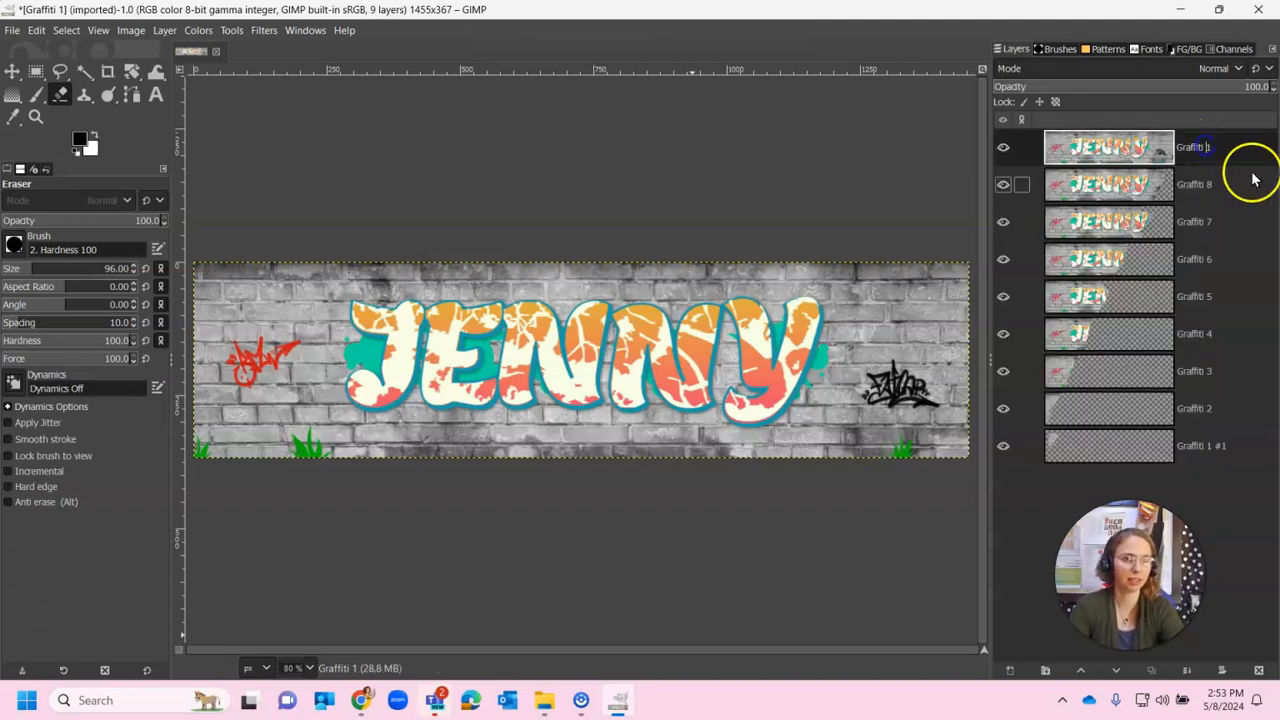
type("9")
double_click(1220, 447)
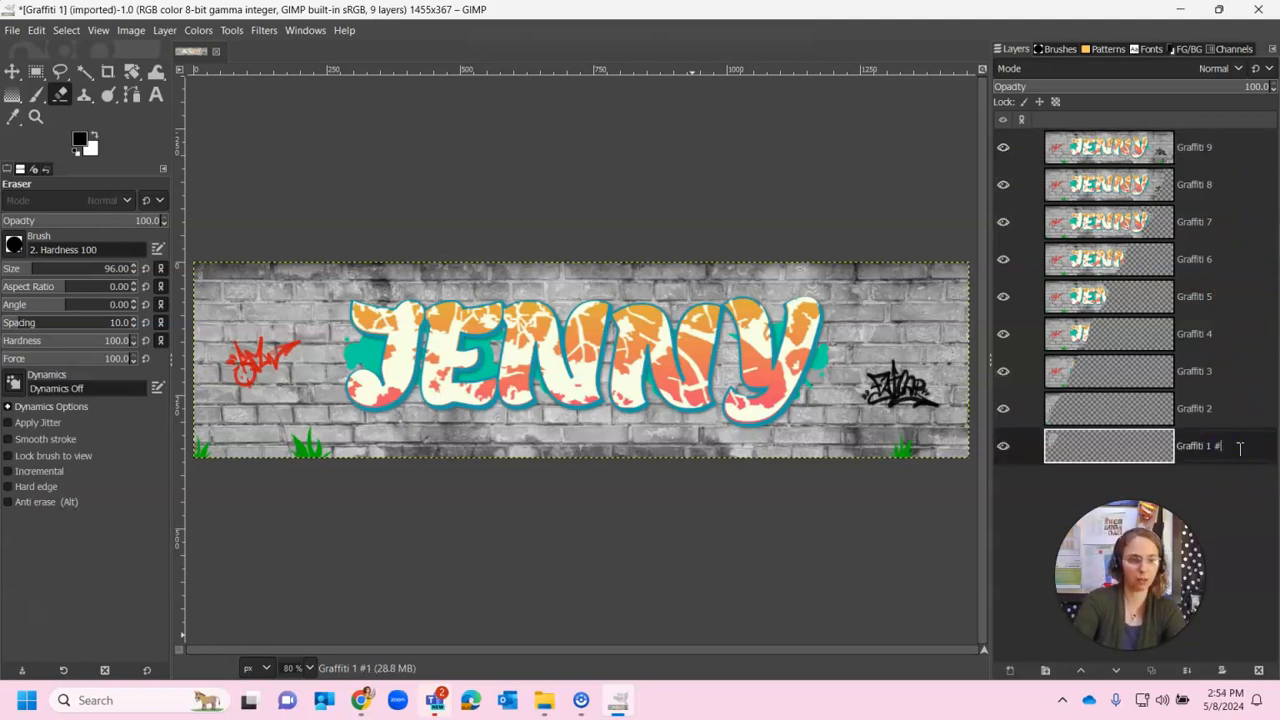
key("Return")
left_click(1225, 488)
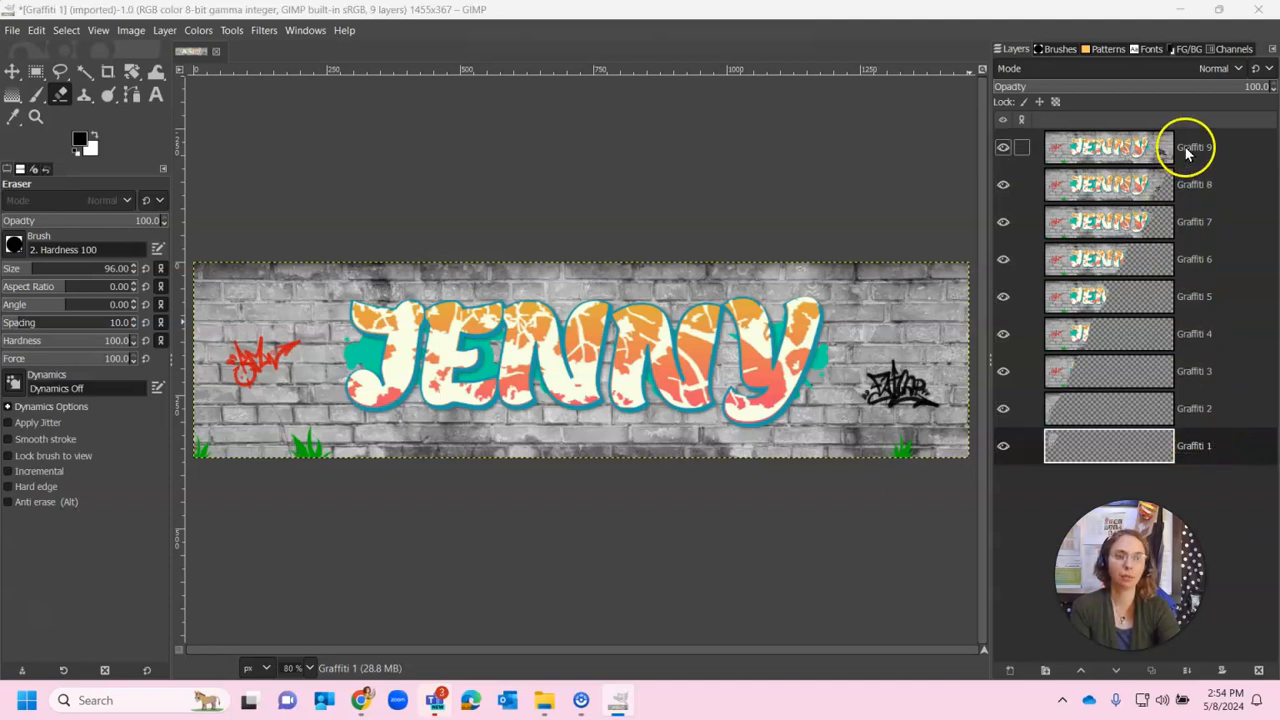
Save as an XCF named with the student's name plus 'Gimp - Graffitii Animation' in the Gimp - Graffiti Animation folder
left_click(11, 30)
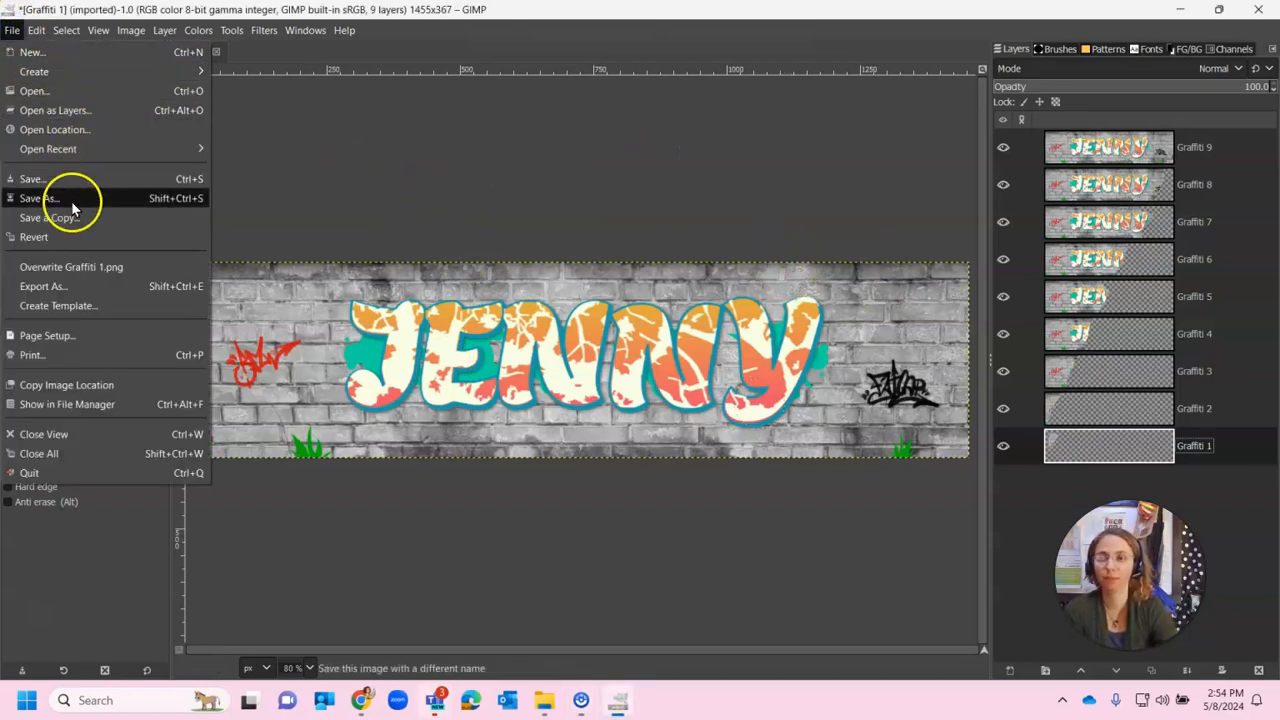
left_click(72, 205)
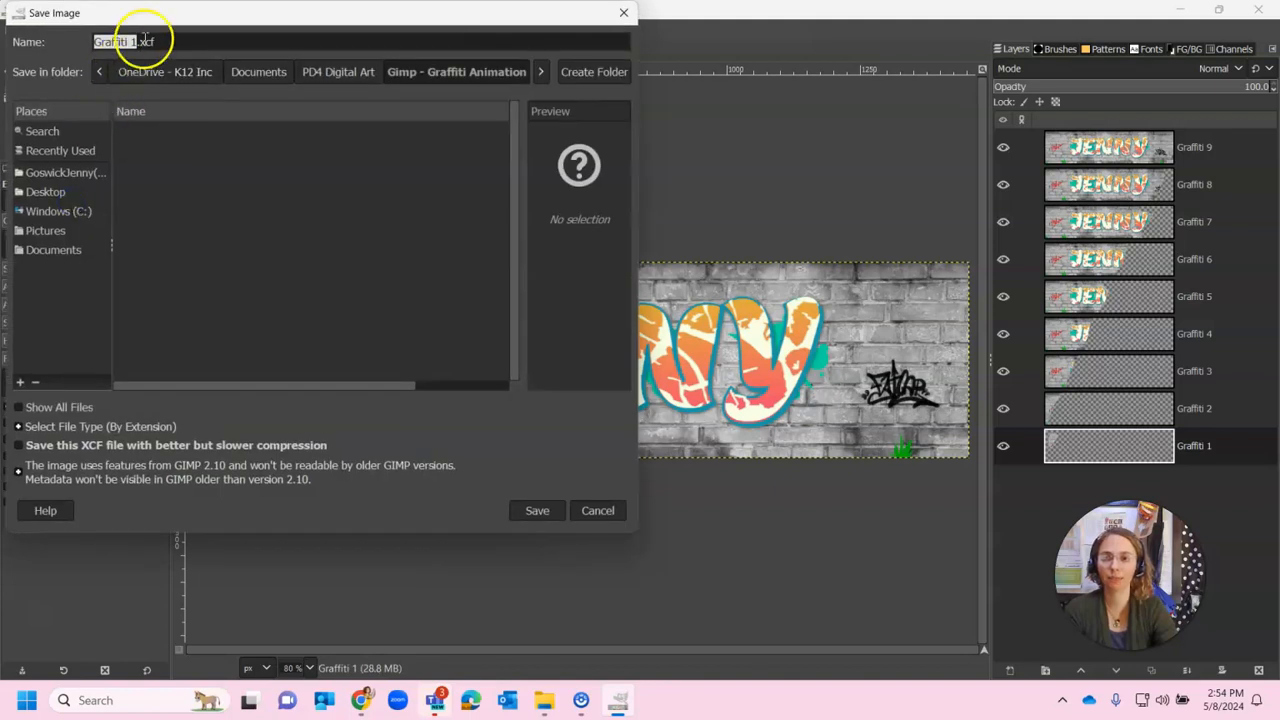
left_click_drag(151, 14, 217, 90)
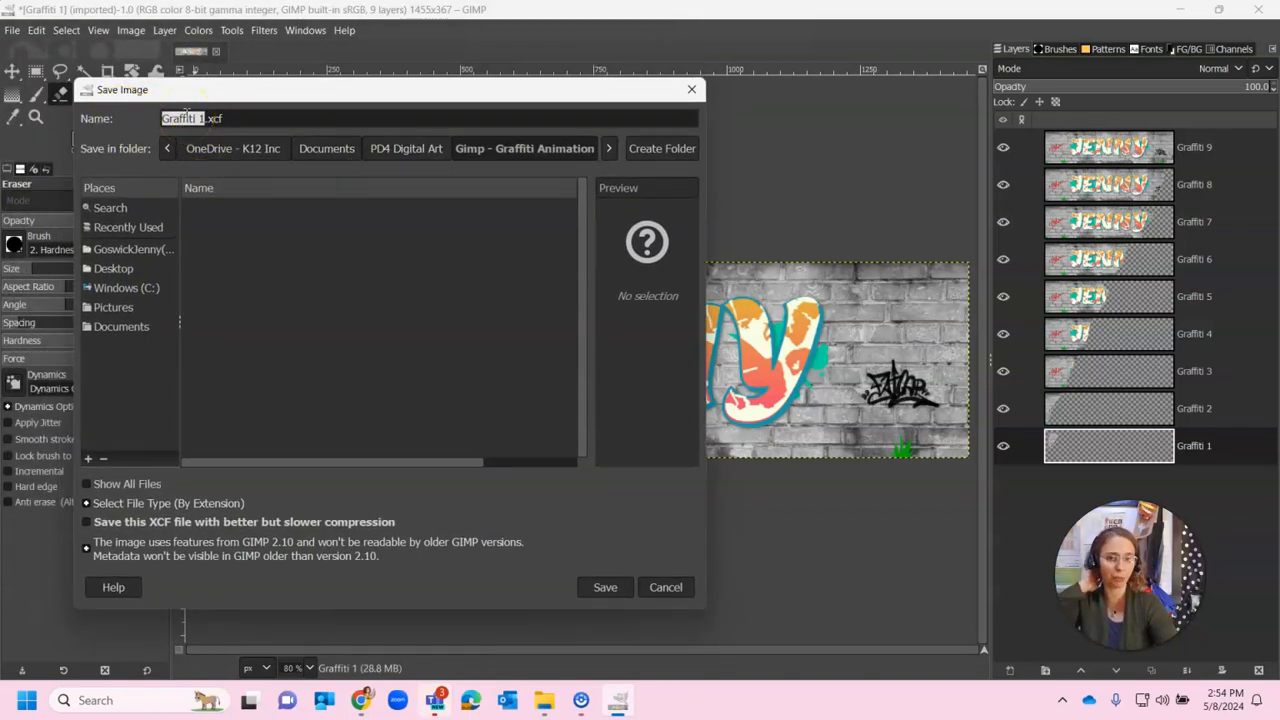
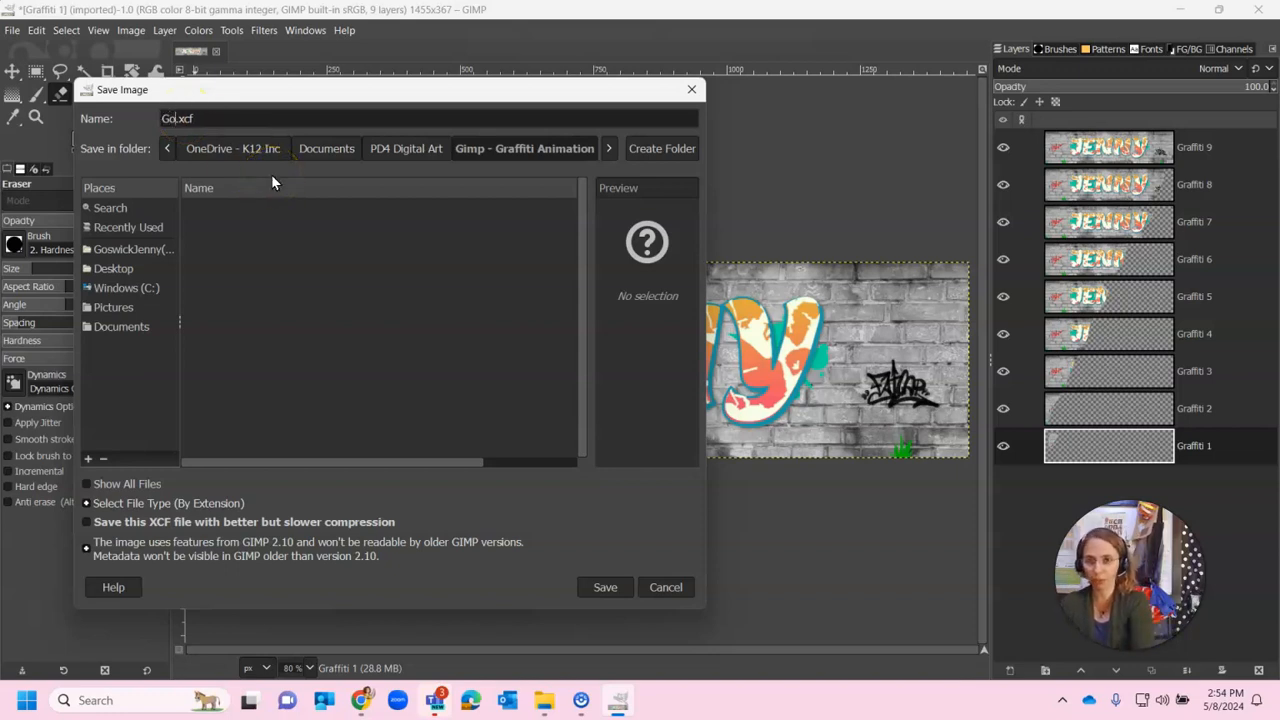
type(" - ")
type("Gimp")
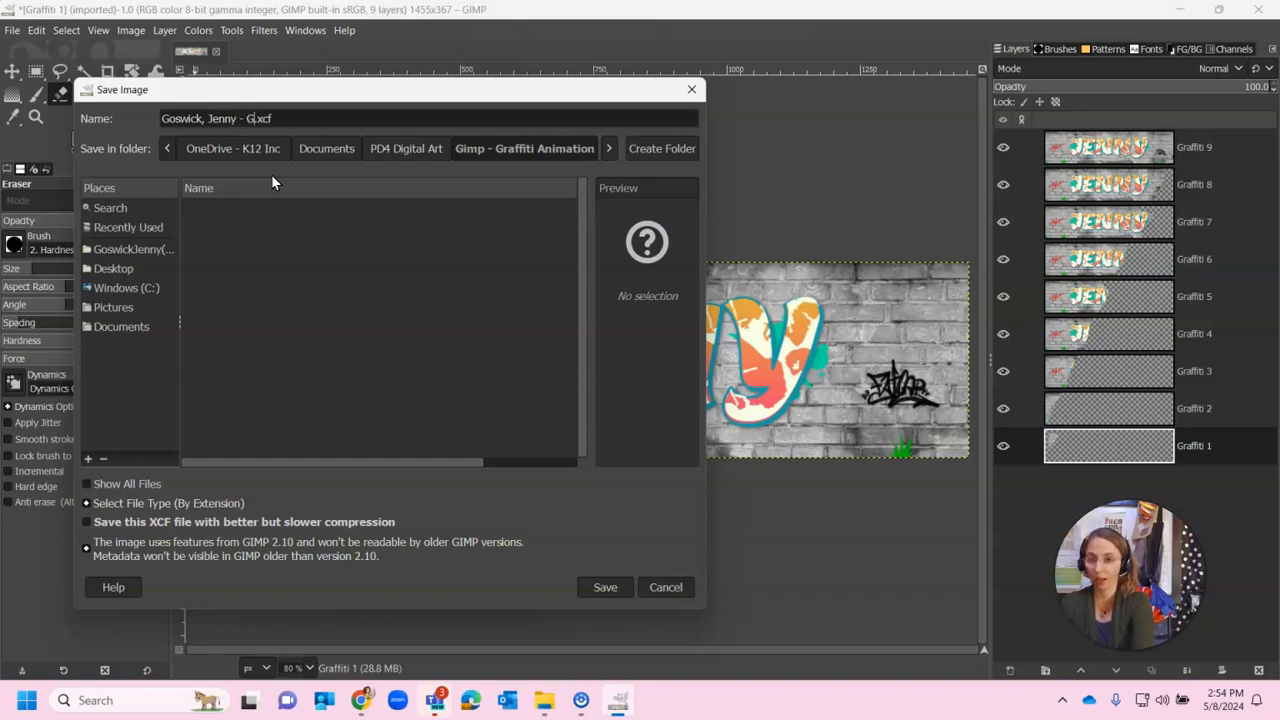
type(" - ")
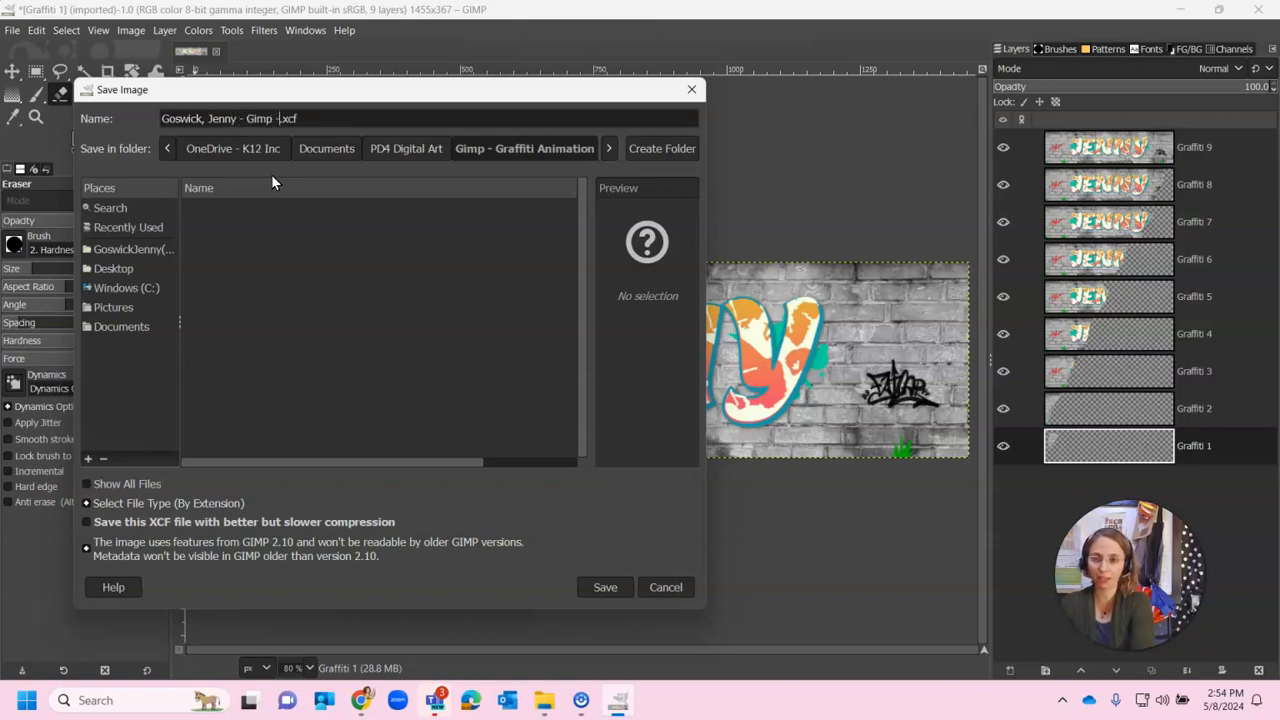
type("Graffiti")
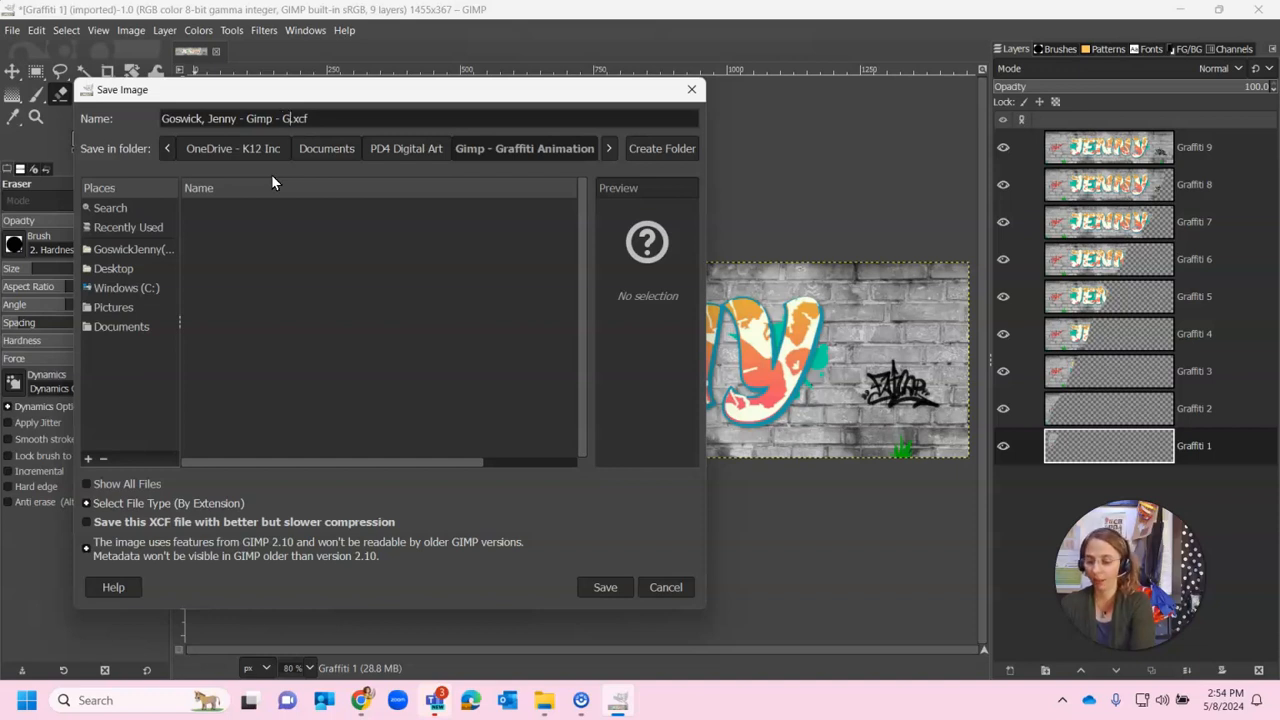
type("i")
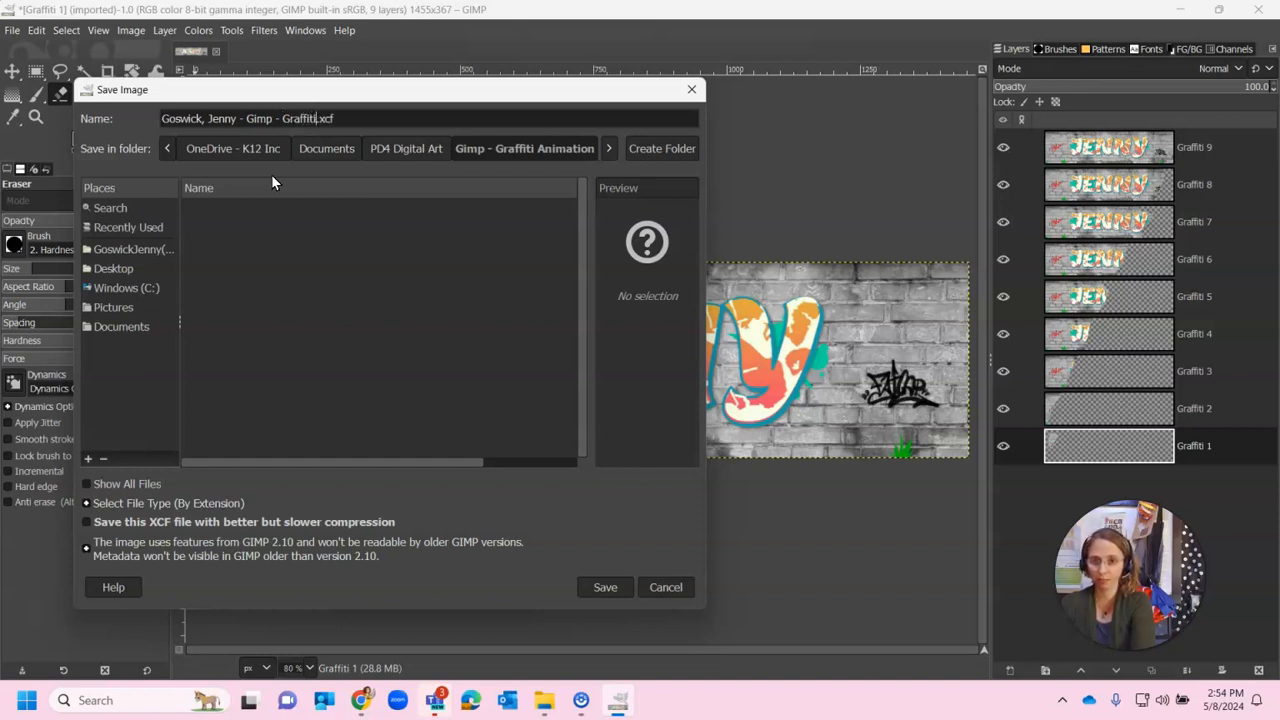
type(" Animation")
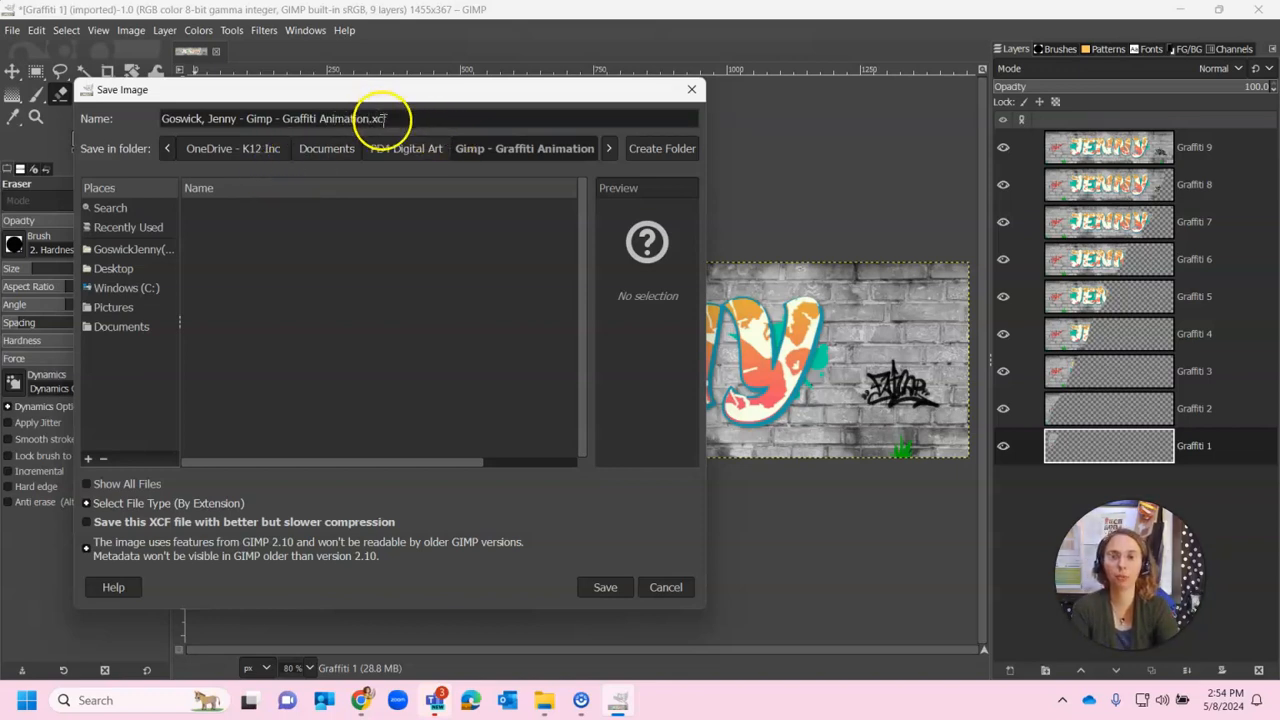
left_click(416, 120)
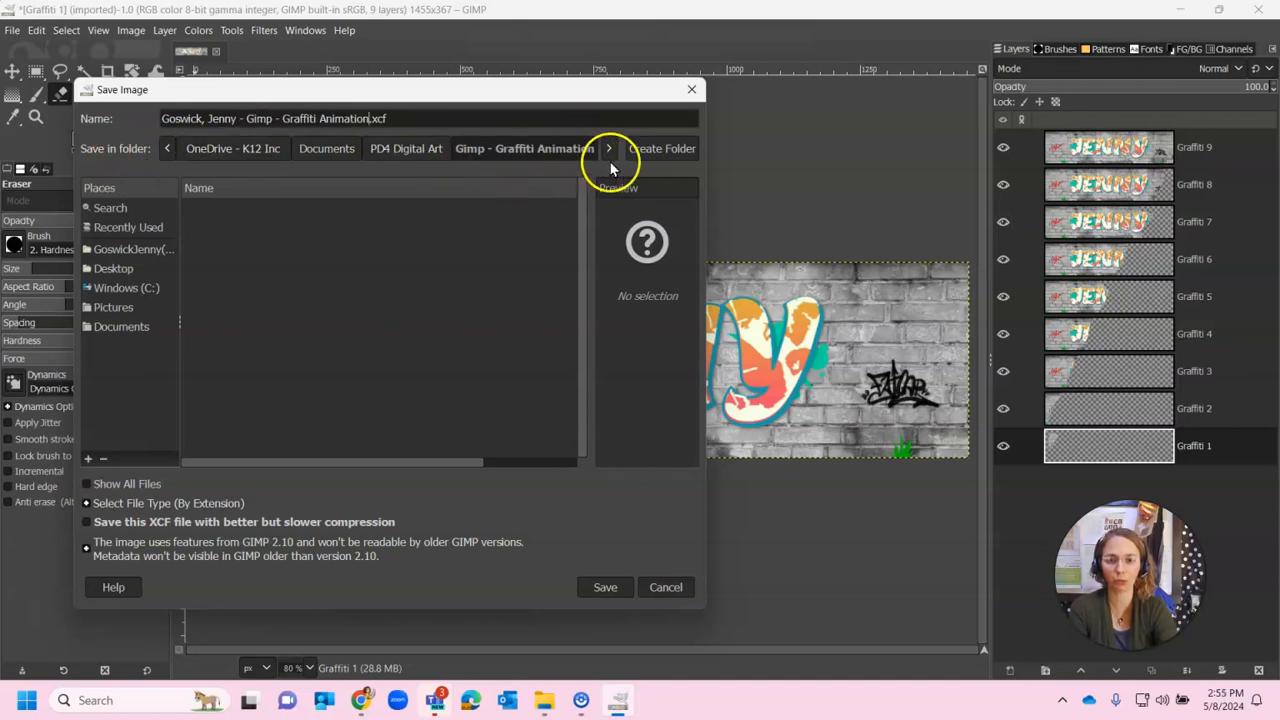
left_click(603, 587)
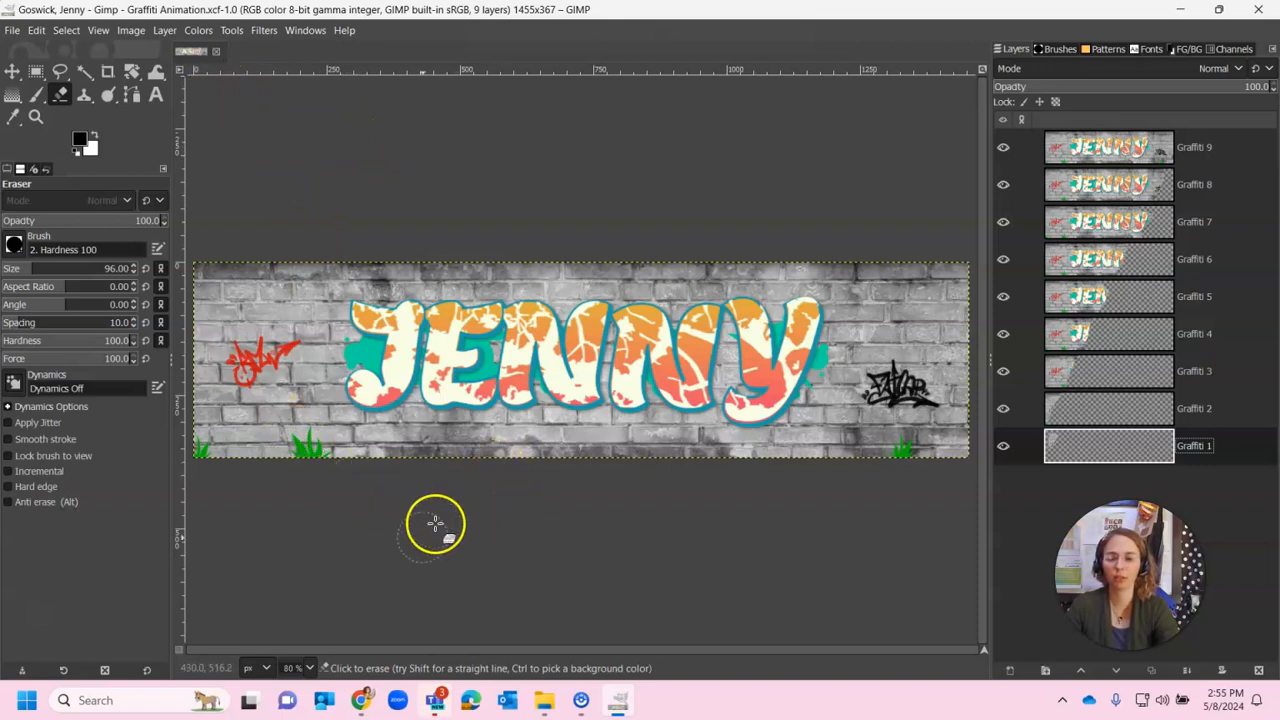
Capture the GIMP window with Win+Shift+S, open the capture in Snipping Tool, and bring up Save As
key("super+shift+s")
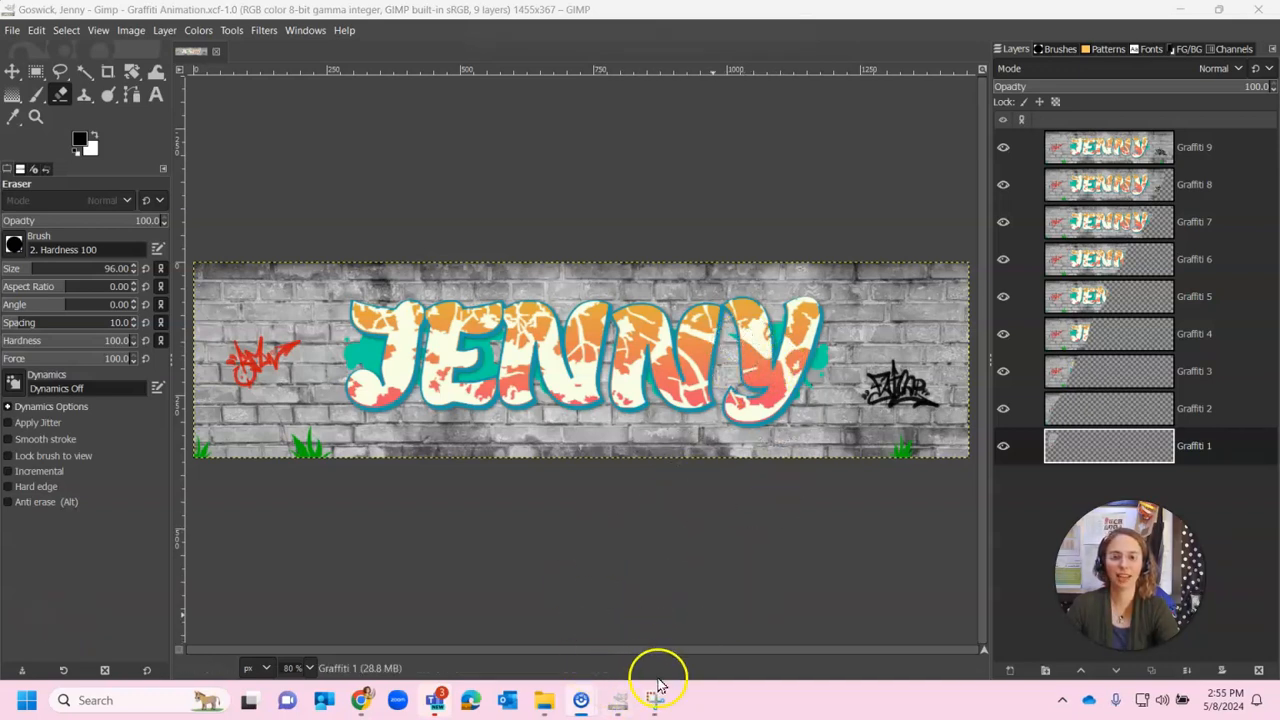
left_click(656, 705)
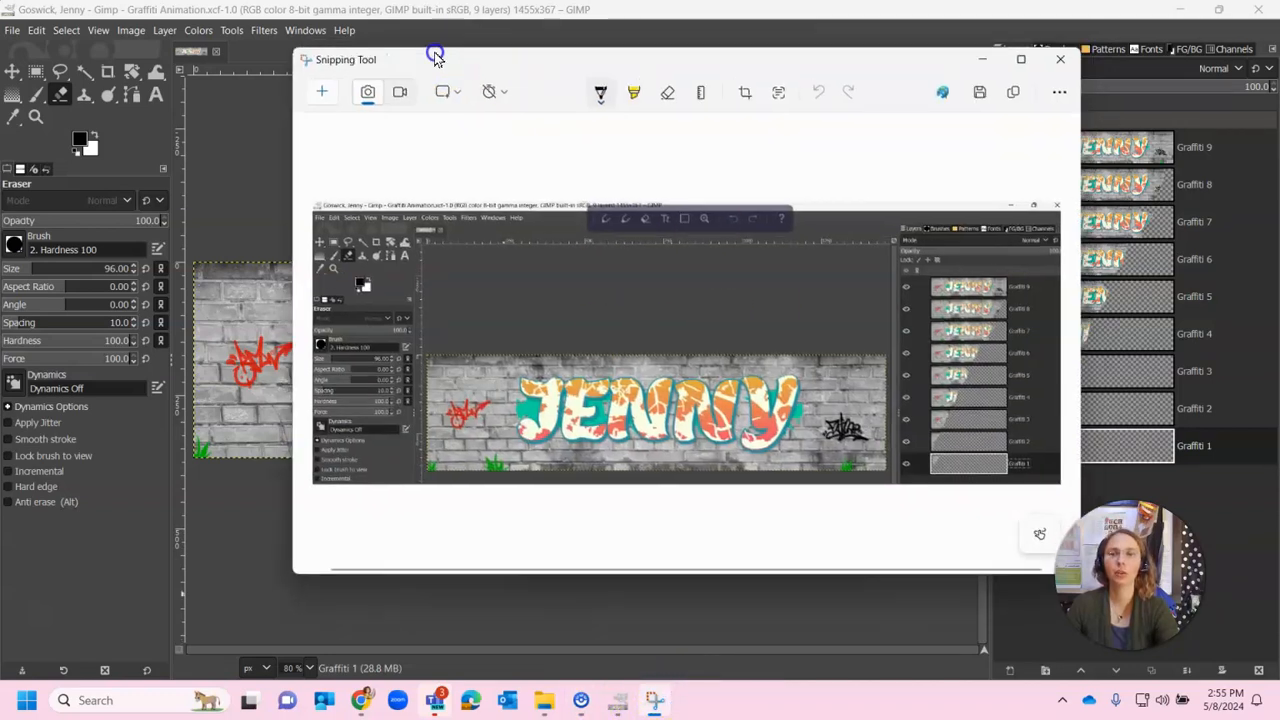
left_click_drag(434, 51, 231, 80)
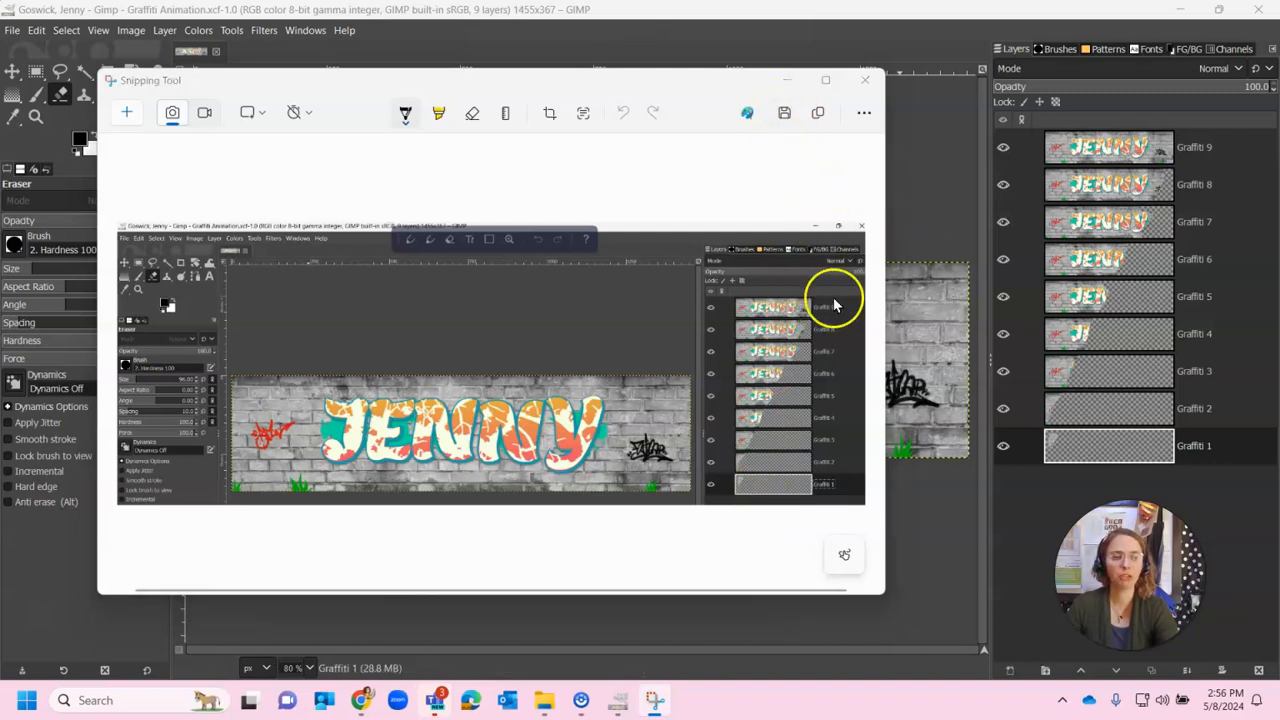
key("ctrl+s")
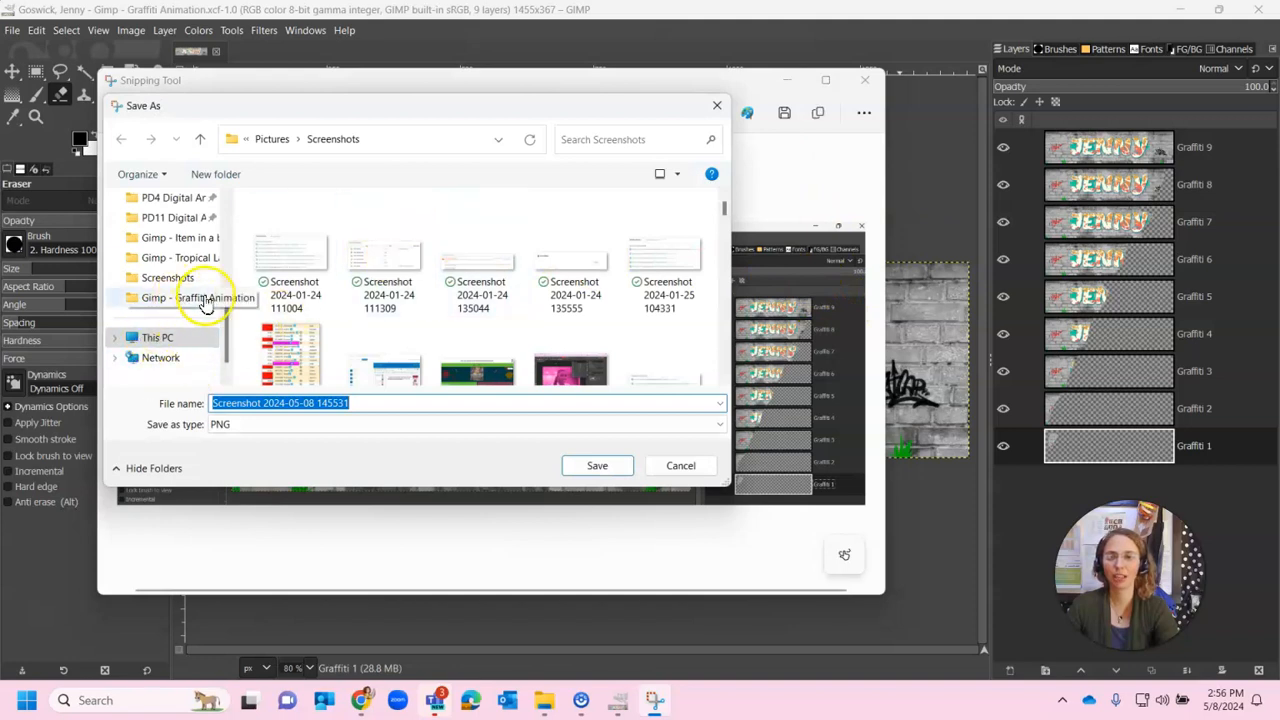
Save the capture as PNG '12.03 - Screenshot' in PD4 Digital Art > Screenshot, then minimize Snipping Tool
scroll(190, 295, "up", 1)
left_click(172, 260)
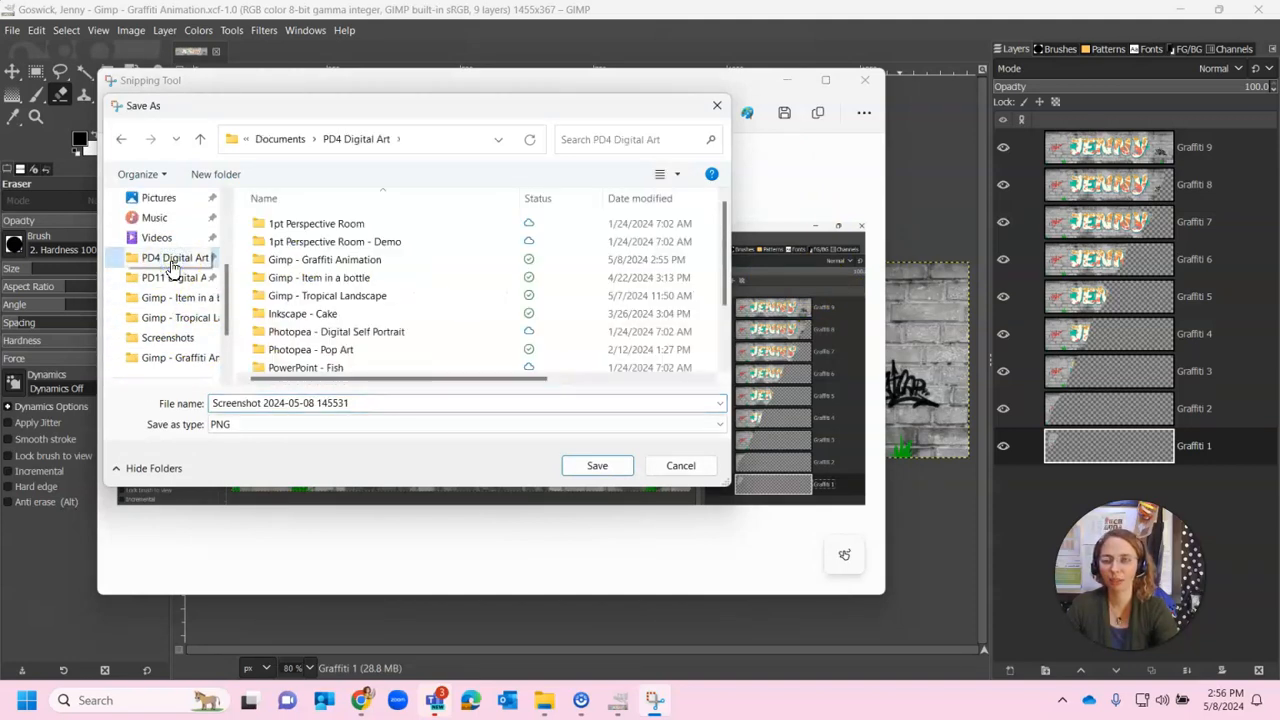
scroll(314, 305, "down", 1)
double_click(322, 353)
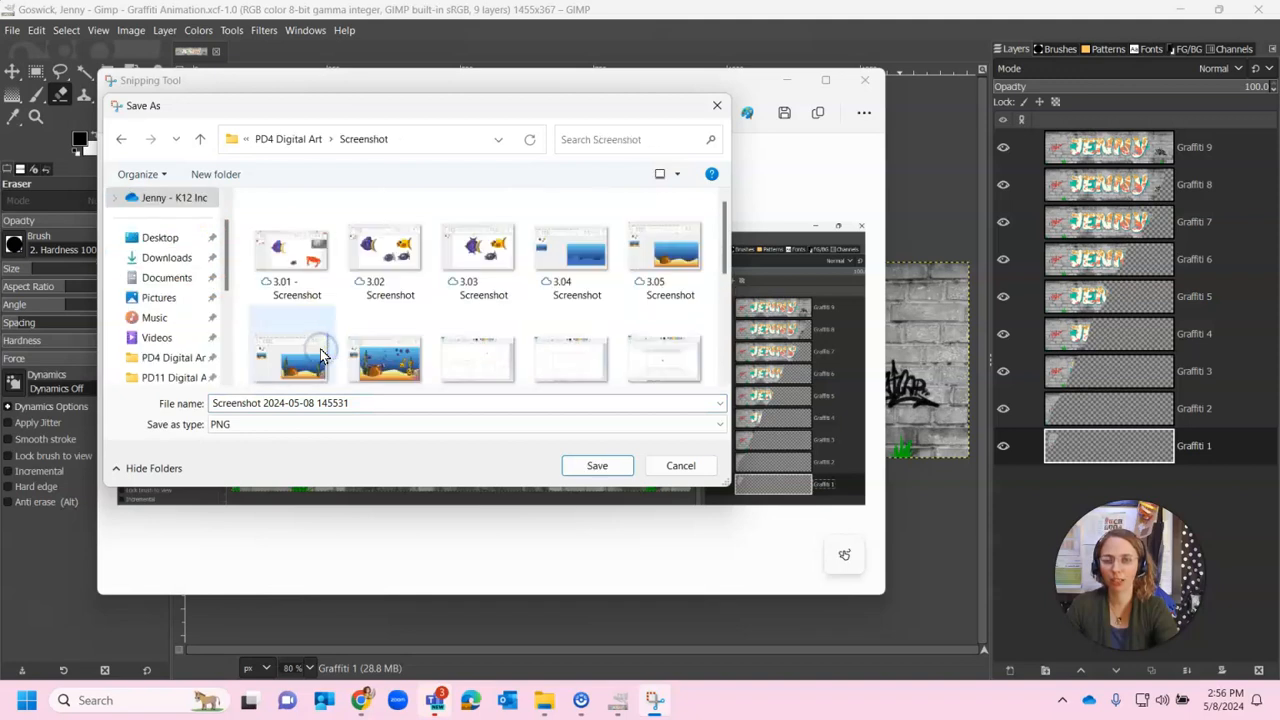
left_click(378, 405)
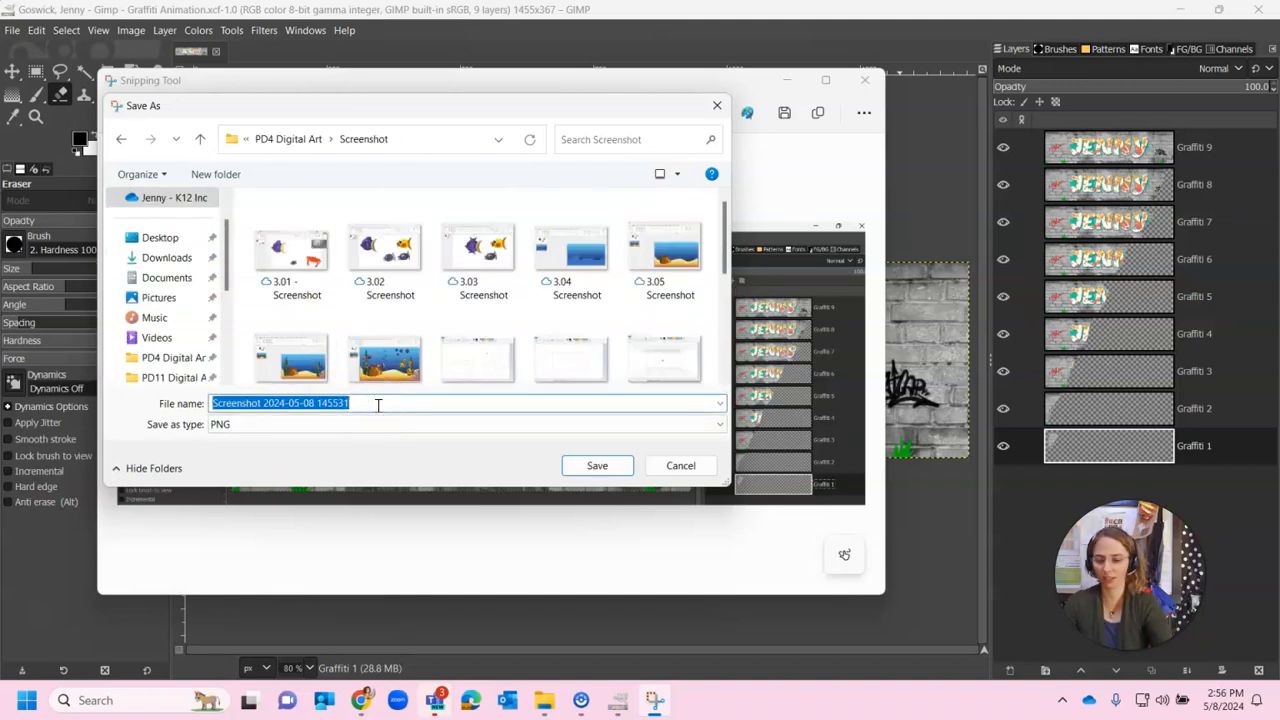
type("12.03 - Screenshot")
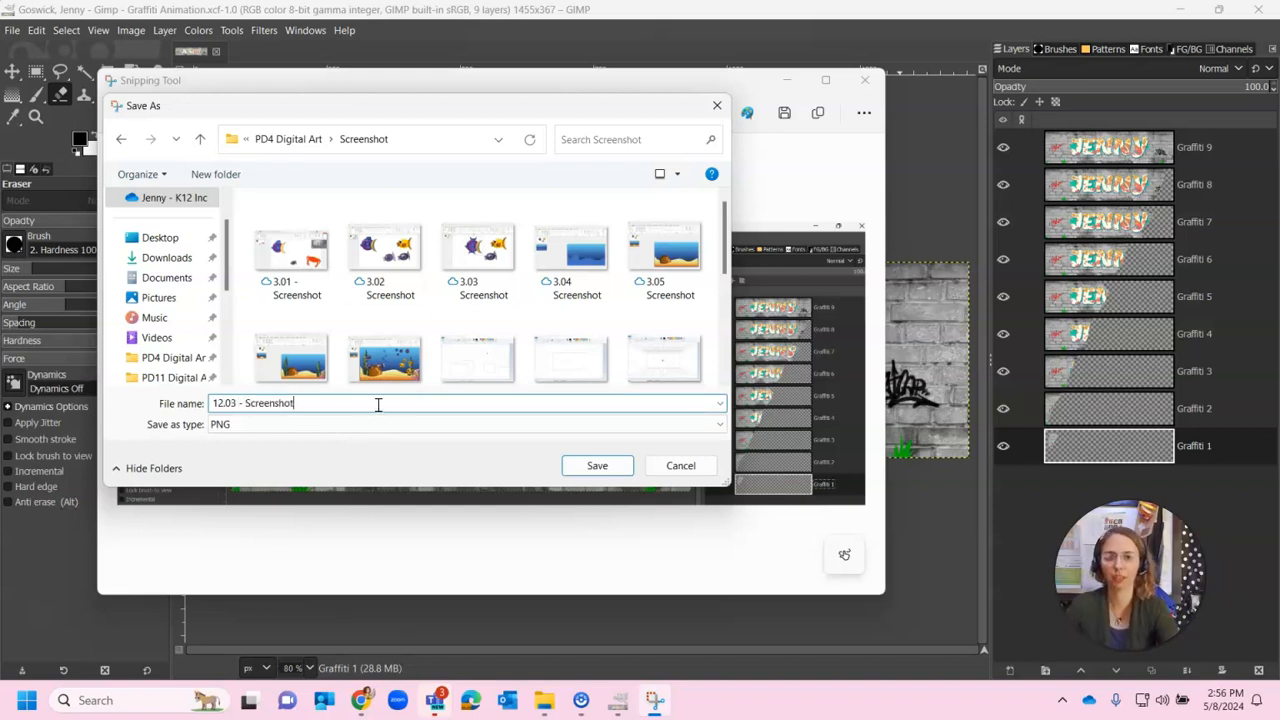
left_click(610, 470)
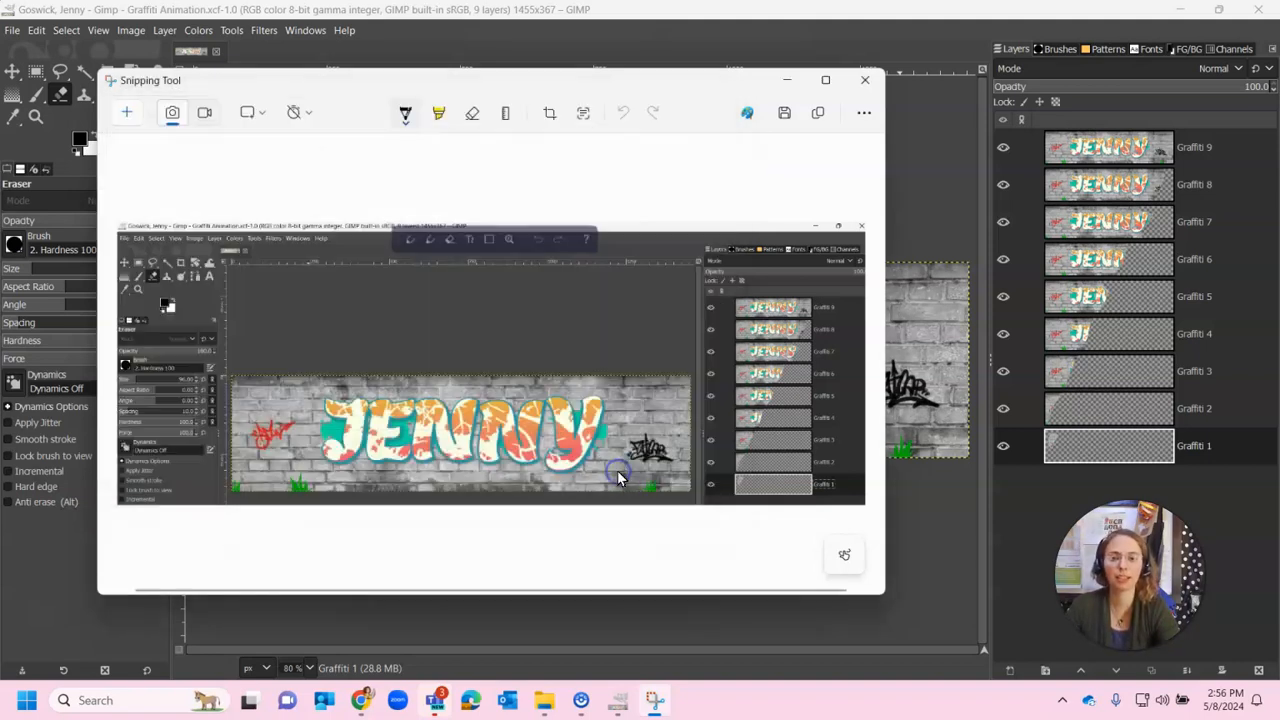
left_click(789, 80)
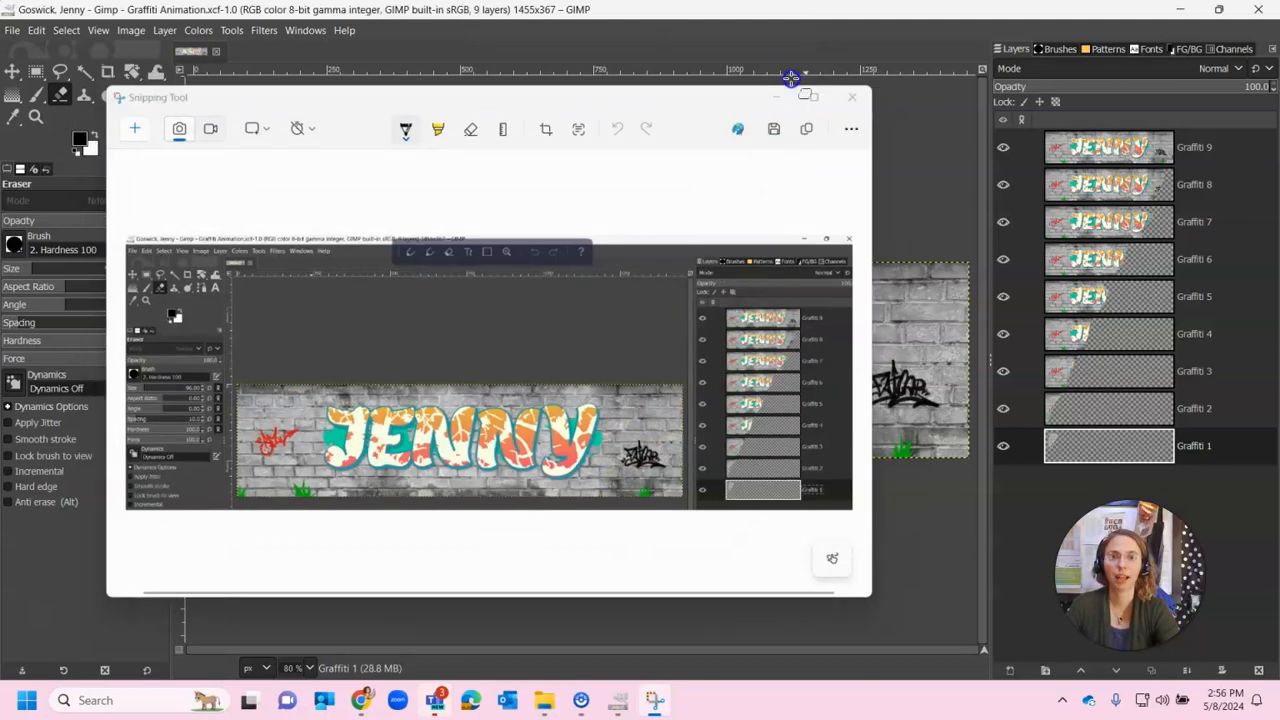
Minimize GIMP and bring up the Chrome window with the Slides sketchbook, maximized
left_click(1176, 10)
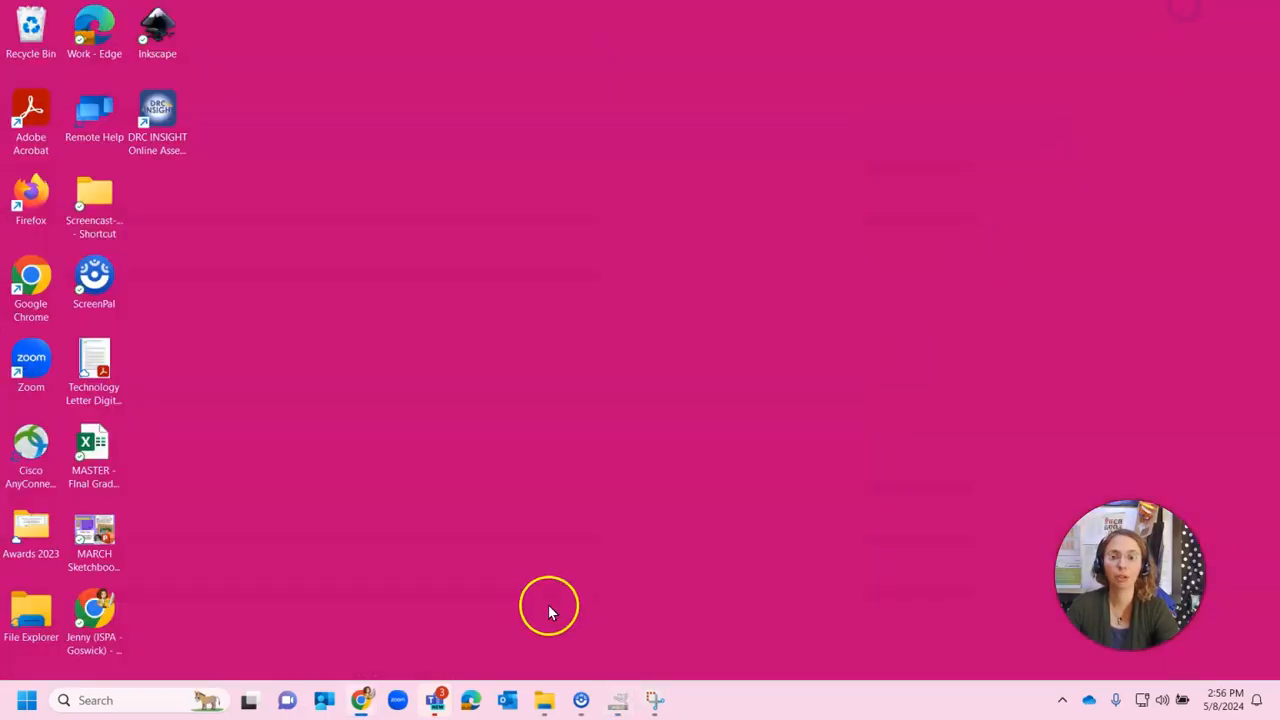
left_click(361, 700)
left_click_drag(560, 14, 682, 96)
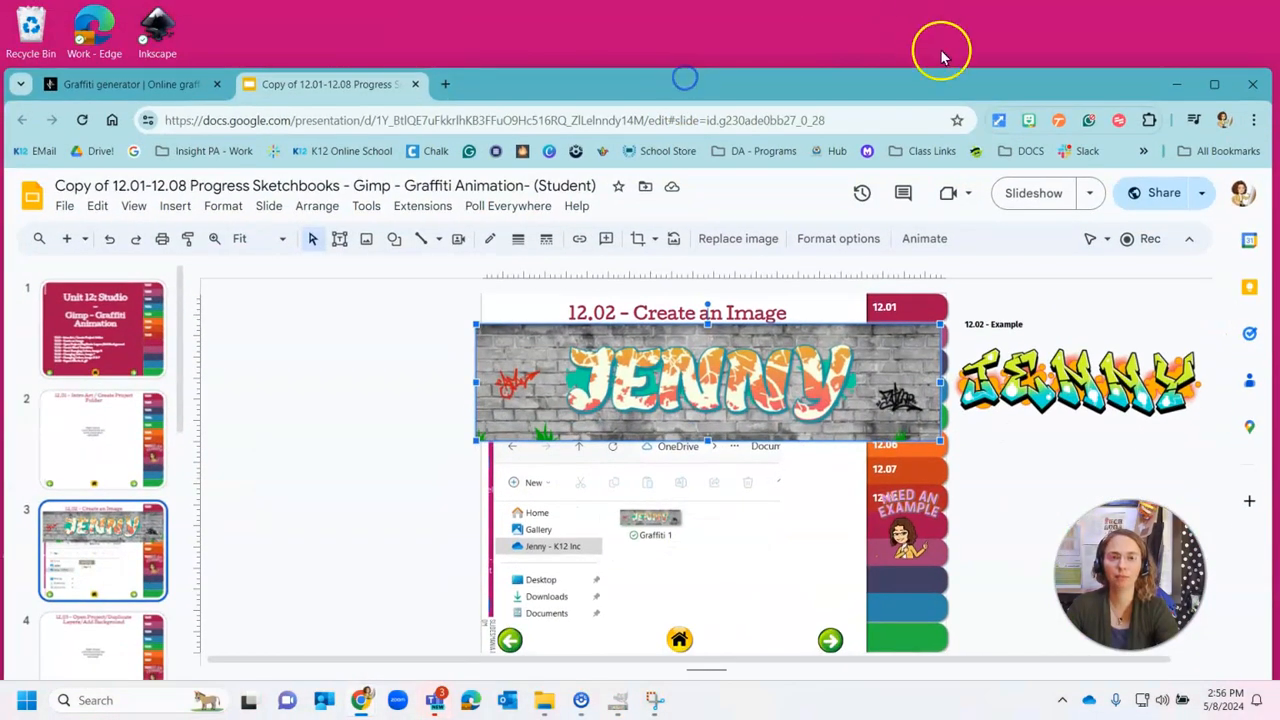
left_click(1216, 89)
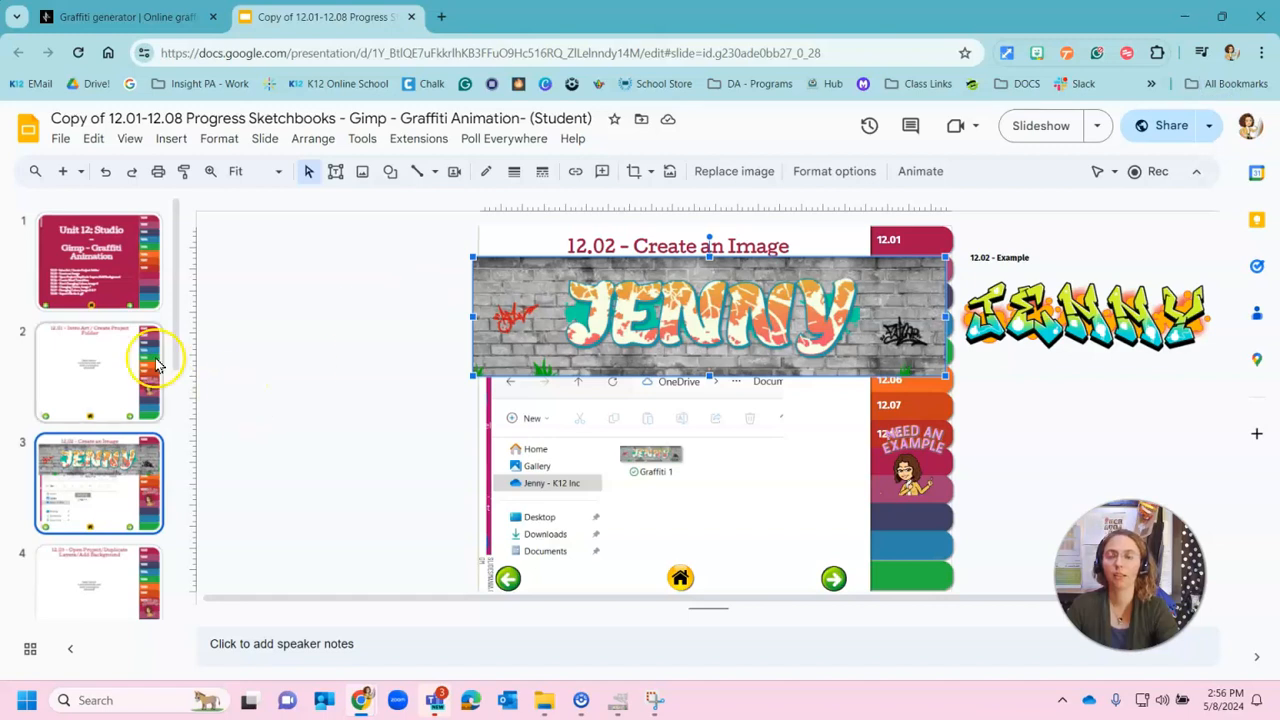
Paste the GIMP screenshot onto slide 4, the 12.03 Open Project/Duplicate Layers/Add Background slide
scroll(113, 432, "down", 3)
left_click(69, 371)
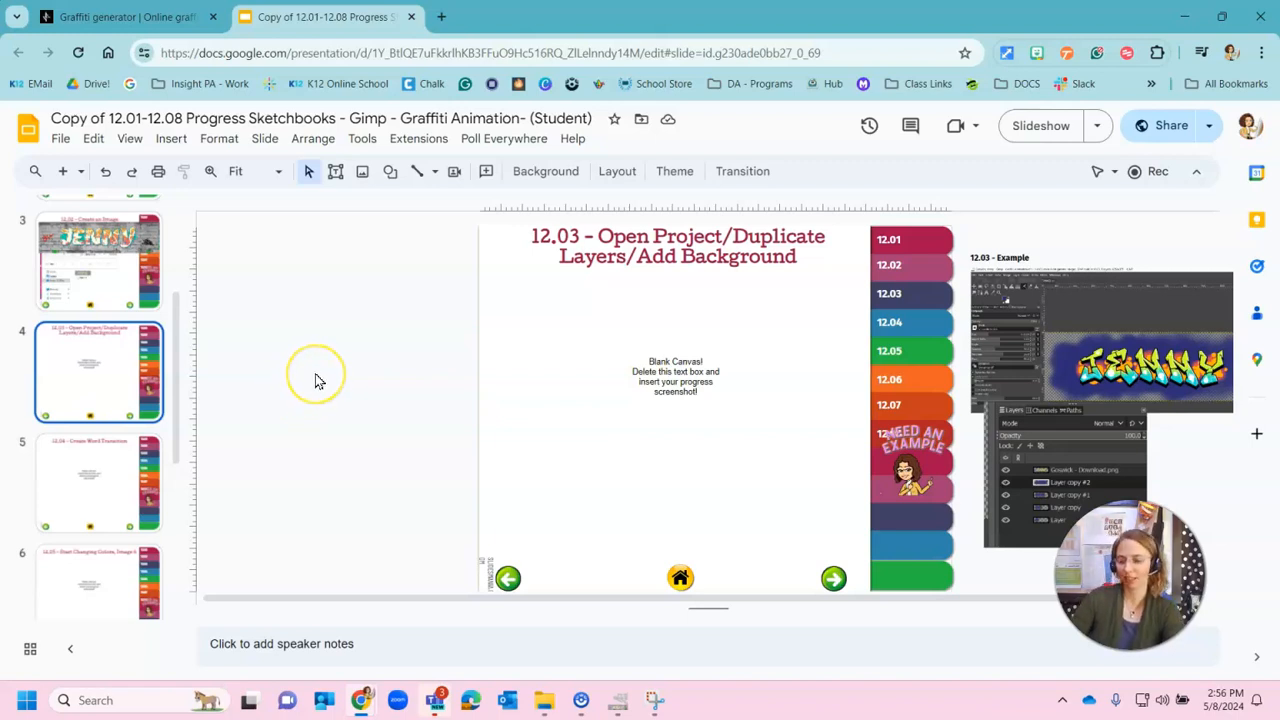
key("ctrl+v")
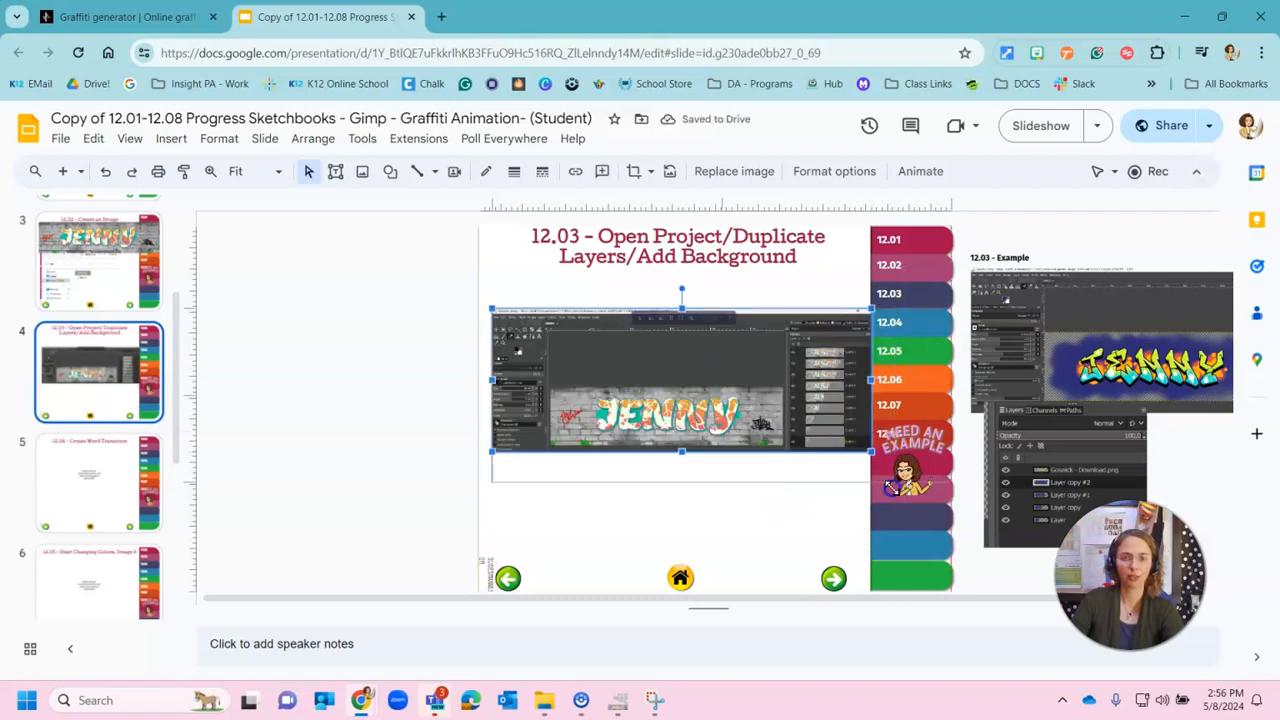
left_click(362, 468)
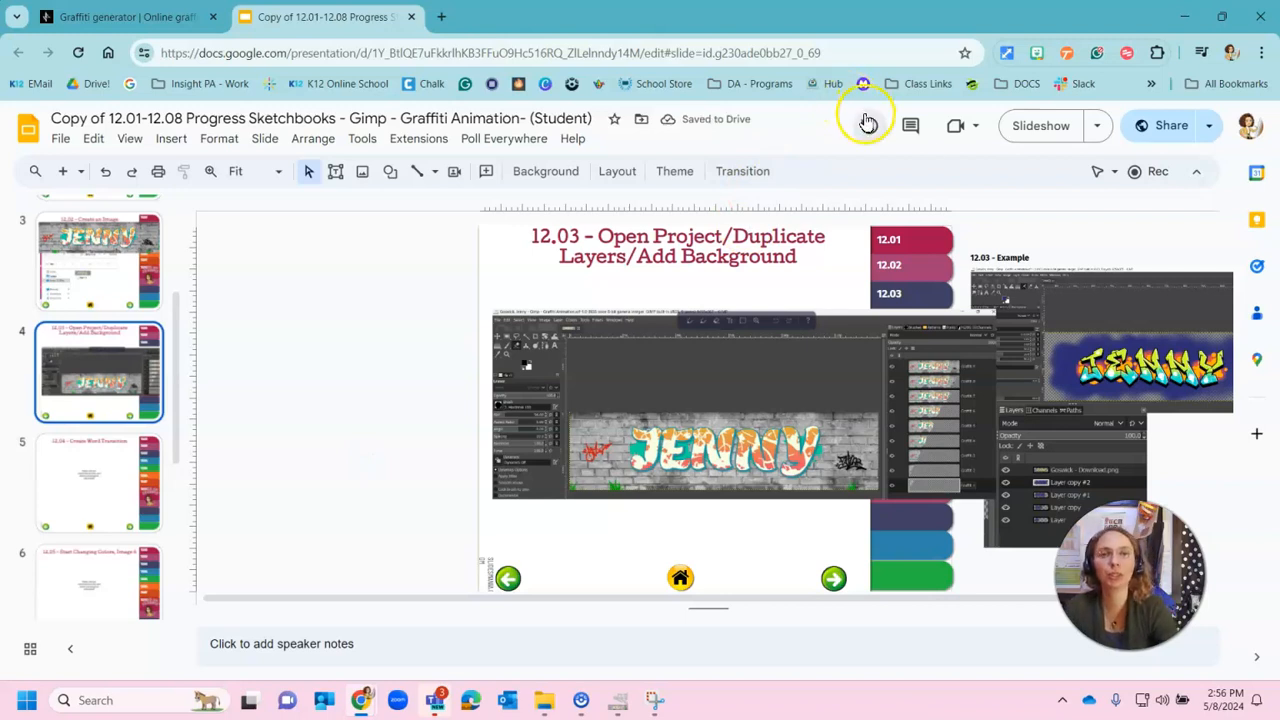